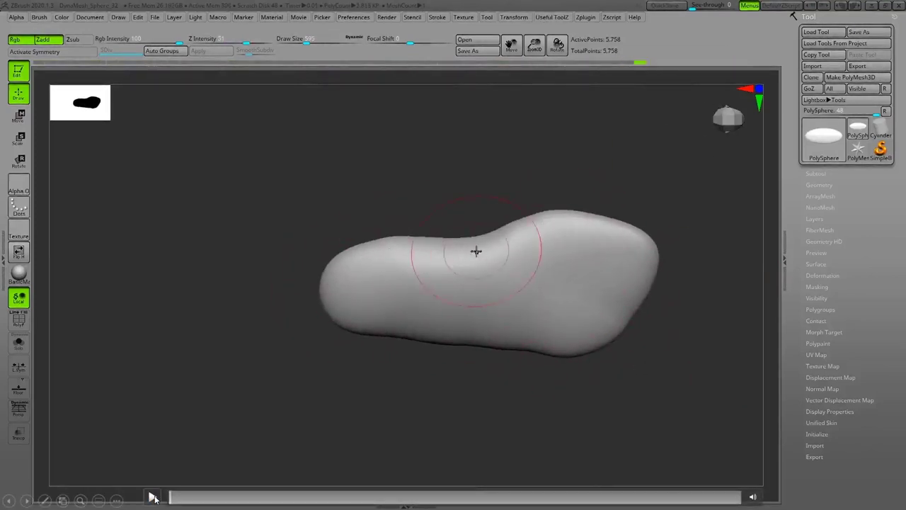
Trace the flattened foot shape with the red pen as a closed, angular outline around its edges.
left_click(45, 501)
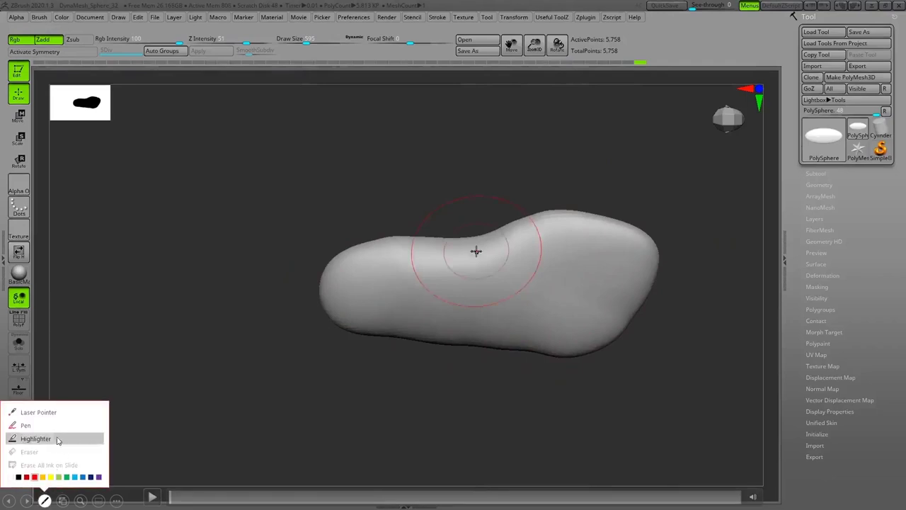
left_click(41, 427)
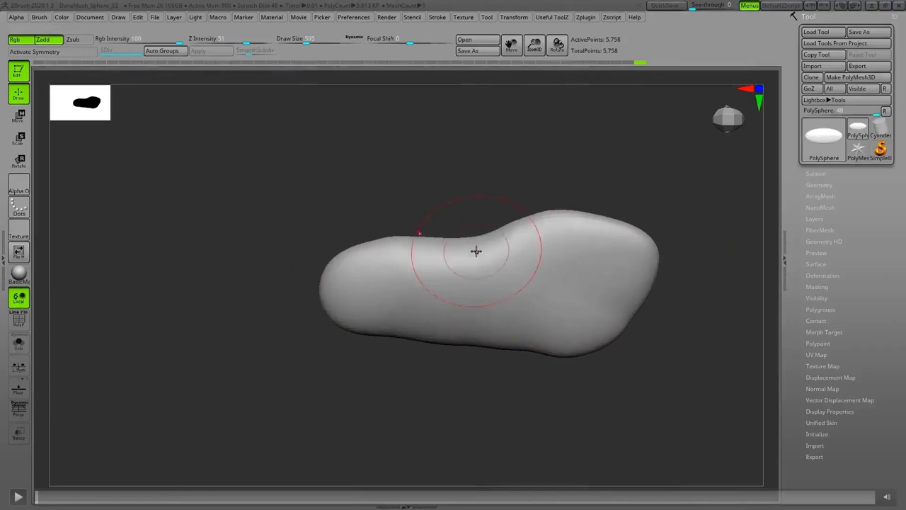
mouse_move(419, 233)
left_mouse_down()
mouse_move(487, 234)
mouse_move(589, 205)
mouse_move(671, 243)
mouse_move(667, 268)
mouse_move(603, 349)
mouse_move(558, 358)
mouse_move(380, 333)
left_mouse_up()
left_click_drag(556, 360, 385, 330)
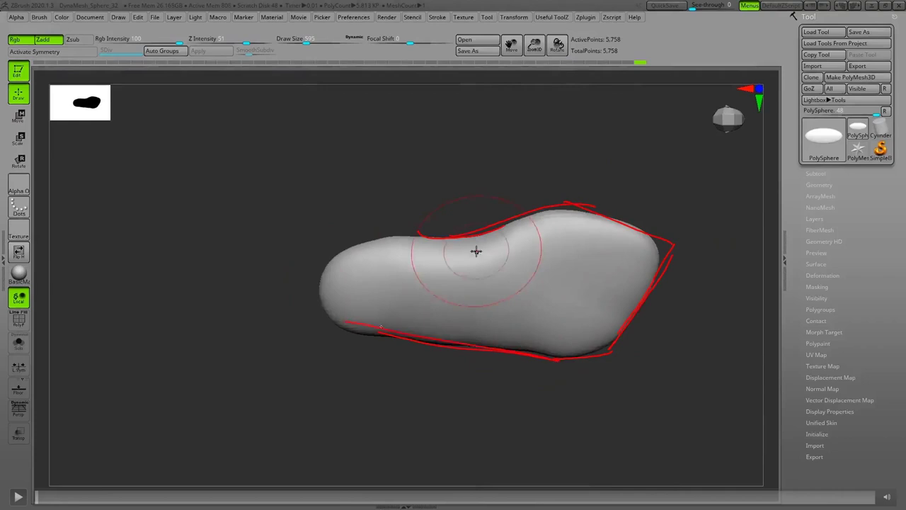
mouse_move(332, 320)
left_mouse_down()
mouse_move(323, 273)
mouse_move(433, 235)
mouse_move(496, 232)
mouse_move(562, 200)
mouse_move(638, 230)
mouse_move(613, 223)
mouse_move(419, 234)
mouse_move(320, 261)
mouse_move(324, 319)
mouse_move(572, 360)
mouse_move(610, 350)
mouse_move(673, 245)
left_mouse_up()
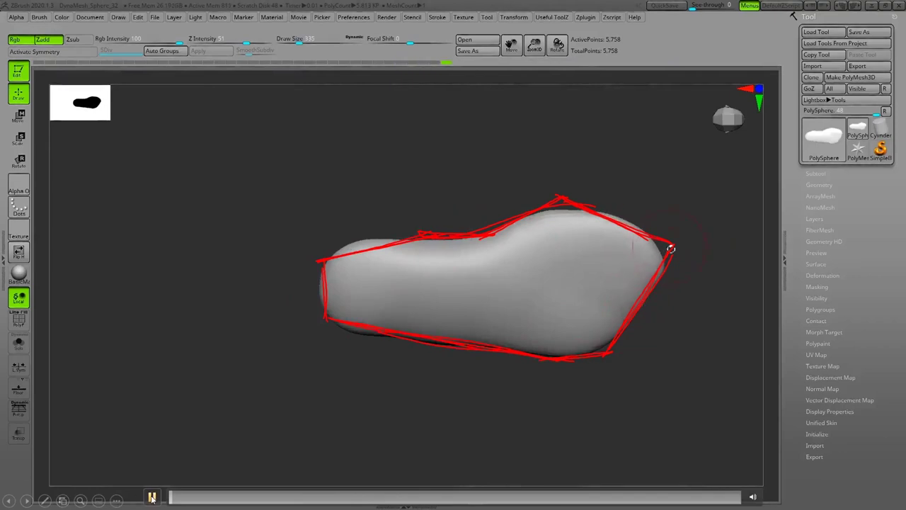
Pause the video, erase all ink of the foot outline from the slide and resume playback.
left_click(152, 497)
left_click(44, 500)
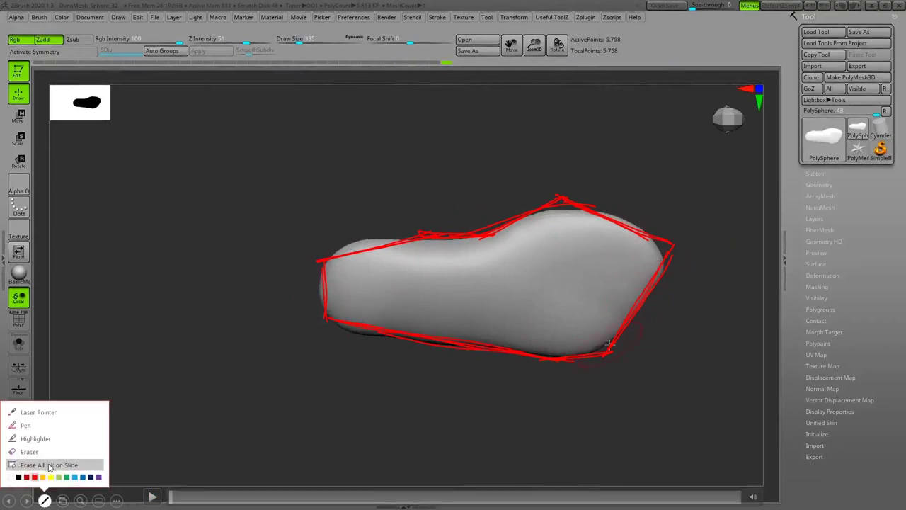
left_click(71, 465)
left_click(151, 498)
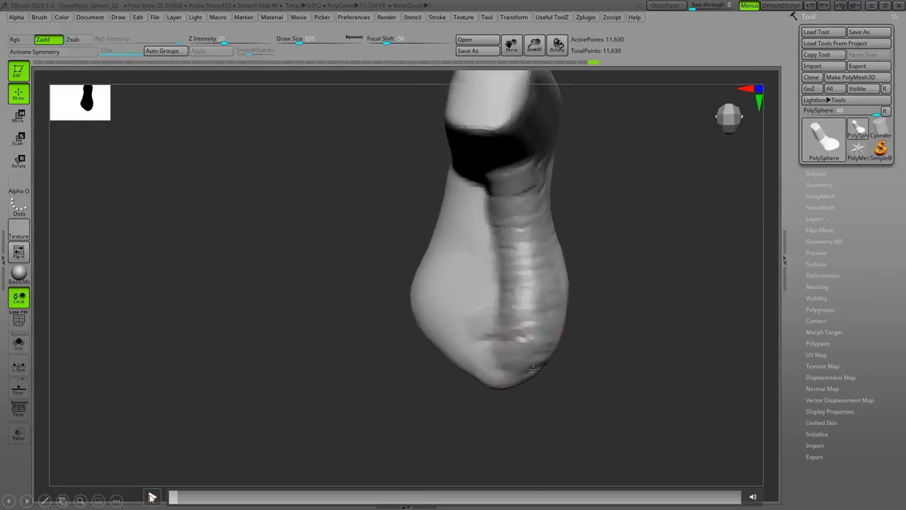
Mark the raised ridge running down the foot with two long red pen lines and evenly spaced curved cross strokes.
left_click(44, 500)
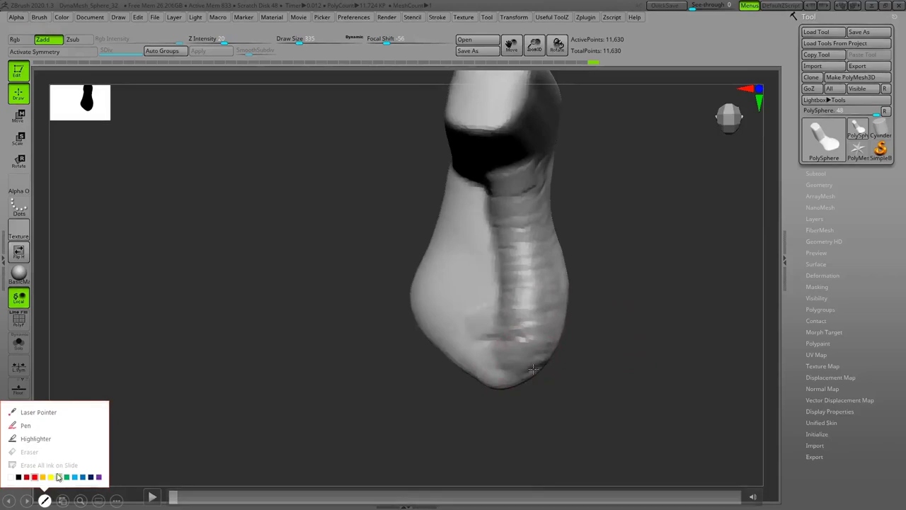
left_click(51, 427)
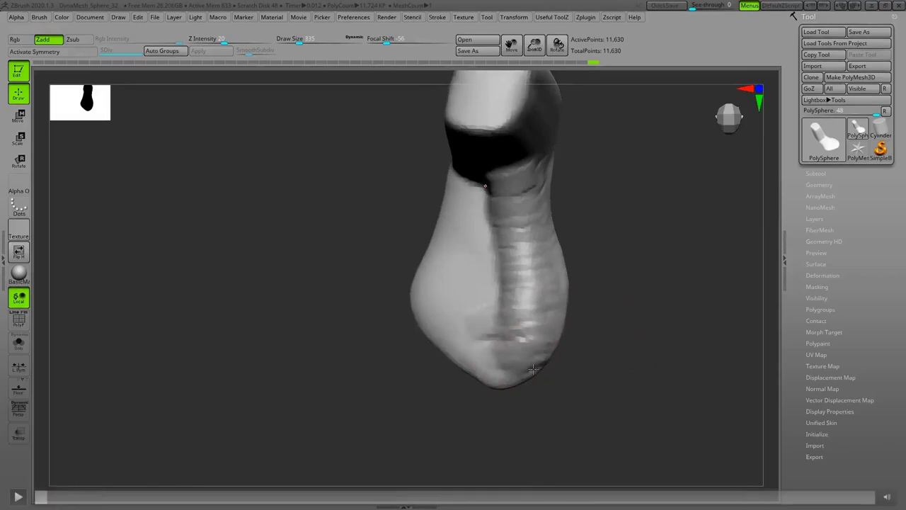
mouse_move(487, 188)
left_mouse_down()
mouse_move(488, 177)
mouse_move(500, 342)
mouse_move(552, 361)
left_mouse_up()
mouse_move(541, 171)
left_mouse_down()
mouse_move(555, 359)
mouse_move(554, 346)
left_mouse_up()
left_click_drag(499, 329, 552, 322)
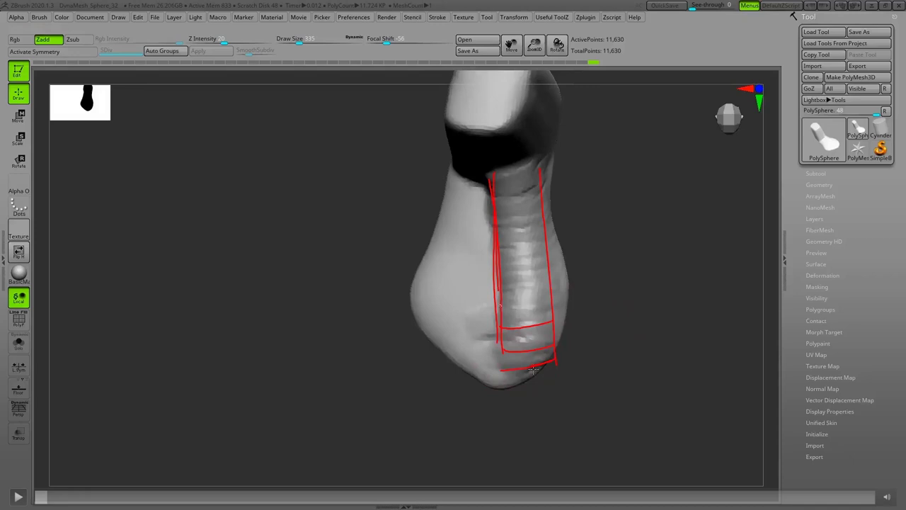
left_click_drag(498, 304, 552, 298)
left_click_drag(499, 276, 554, 272)
left_click_drag(500, 254, 551, 249)
left_click_drag(500, 232, 543, 229)
left_click_drag(503, 208, 544, 205)
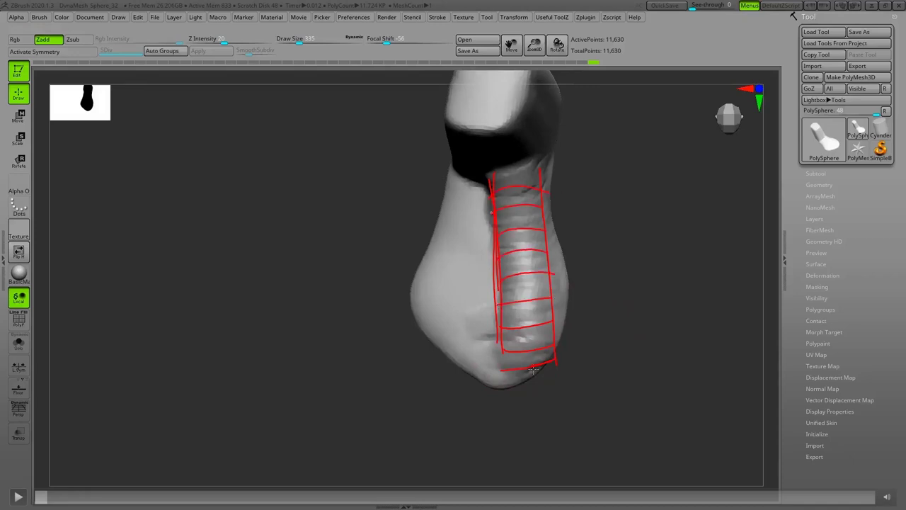
Outline the sloping plane beside the ridge in red and fill it with curved cross strokes down to the toe edge.
left_click_drag(488, 356, 419, 290)
left_click_drag(456, 177, 418, 297)
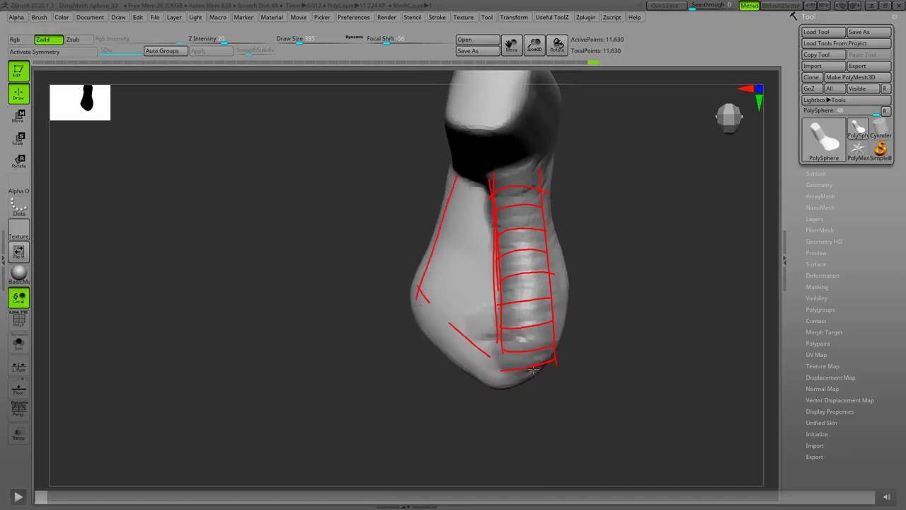
left_click_drag(449, 324, 480, 340)
mouse_move(498, 277)
left_mouse_down()
mouse_move(467, 279)
mouse_move(466, 230)
mouse_move(495, 211)
left_mouse_up()
mouse_move(475, 300)
left_mouse_down()
mouse_move(496, 299)
mouse_move(496, 316)
mouse_move(419, 287)
left_mouse_up()
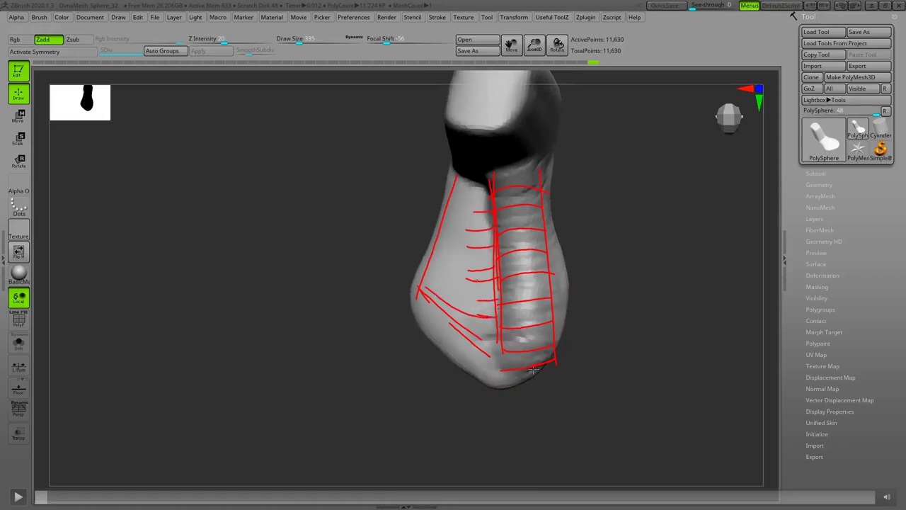
mouse_move(482, 279)
left_mouse_down()
mouse_move(418, 262)
mouse_move(433, 255)
mouse_move(448, 205)
left_mouse_up()
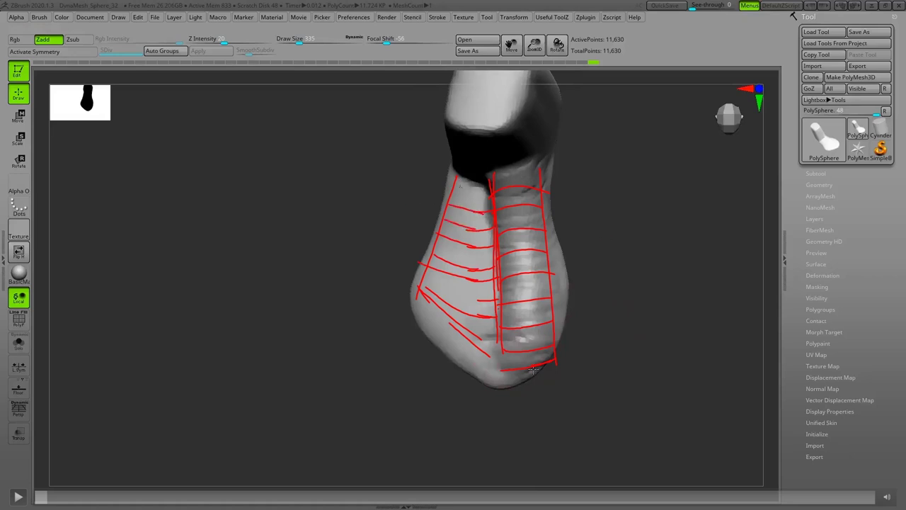
left_click_drag(464, 174, 426, 302)
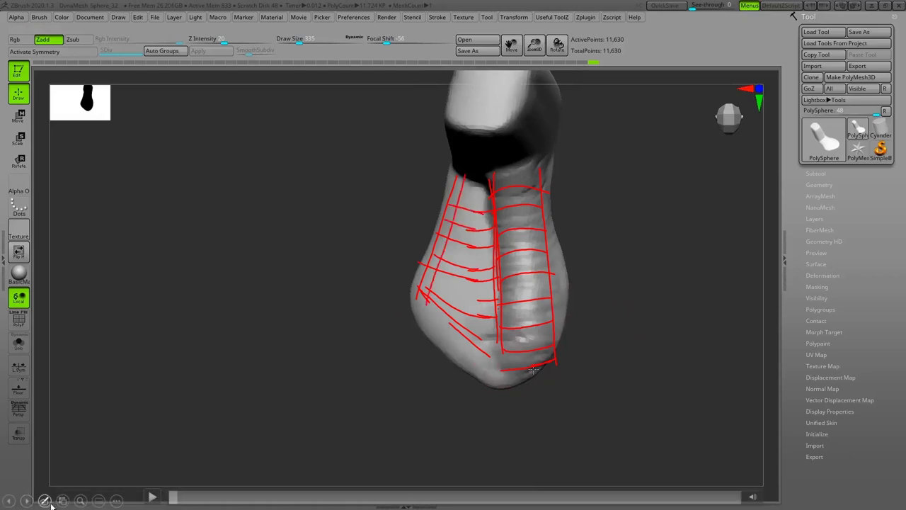
Switch the pen to light blue and mark the narrow outer side plane of the foot with a cross-hatched band.
left_click(49, 504)
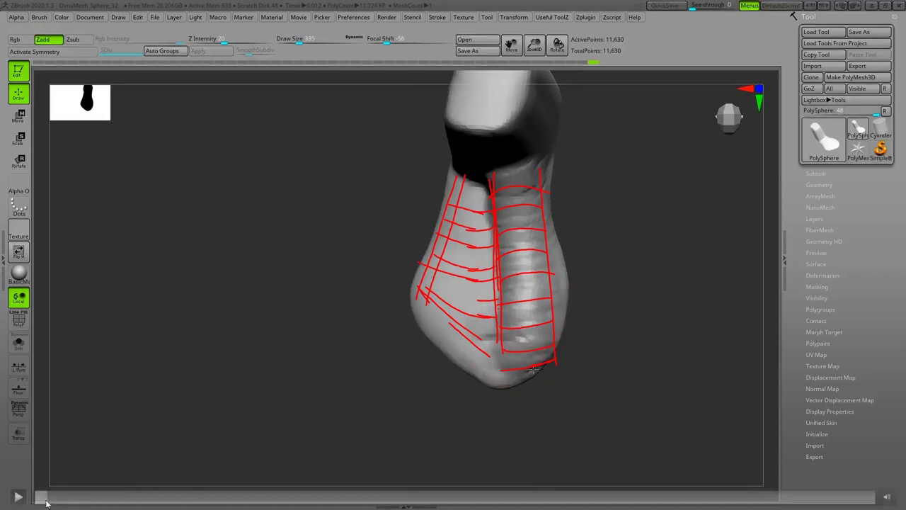
left_click(44, 500)
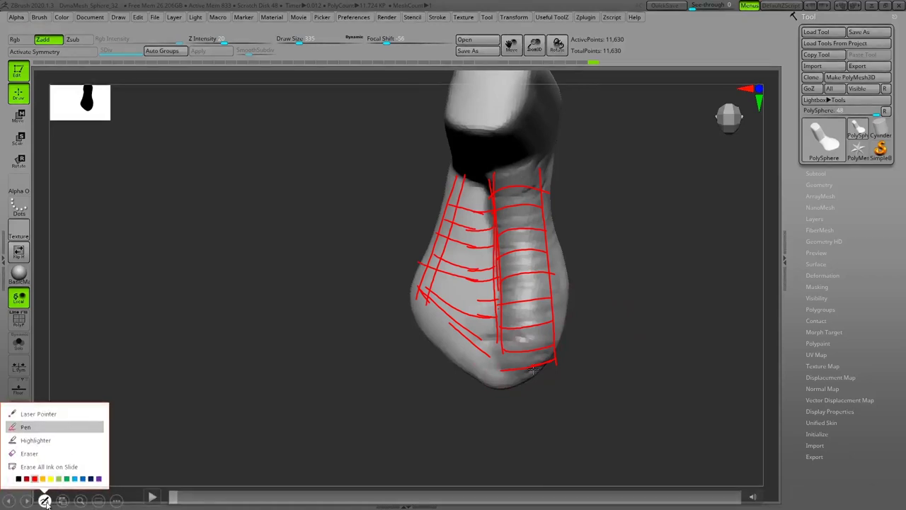
left_click(76, 479)
mouse_move(461, 175)
left_mouse_down()
mouse_move(430, 295)
mouse_move(403, 289)
mouse_move(405, 282)
left_mouse_up()
mouse_move(409, 290)
left_mouse_down()
mouse_move(441, 168)
mouse_move(465, 177)
mouse_move(449, 179)
mouse_move(442, 222)
left_mouse_up()
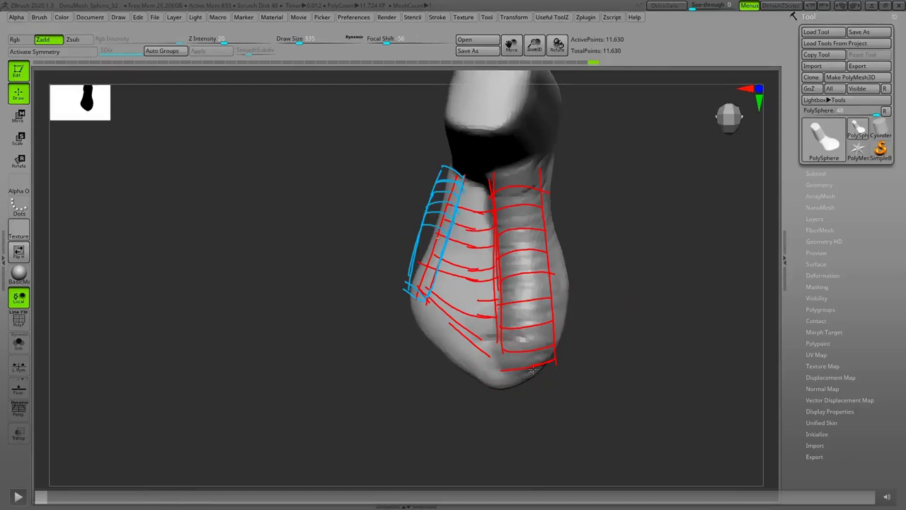
mouse_move(419, 252)
left_mouse_down()
mouse_move(432, 244)
mouse_move(425, 255)
mouse_move(434, 263)
left_mouse_up()
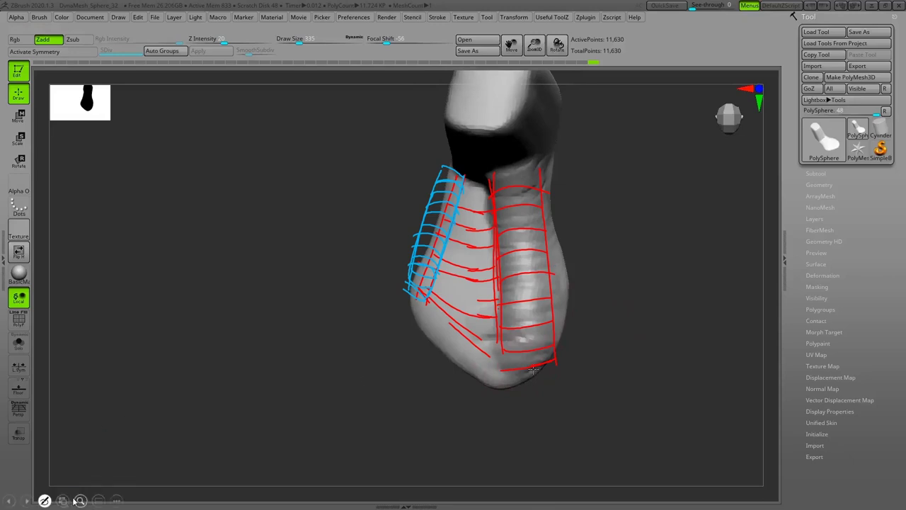
Erase the red and blue ink from the slide and resume the video.
key("Escape")
left_click(44, 501)
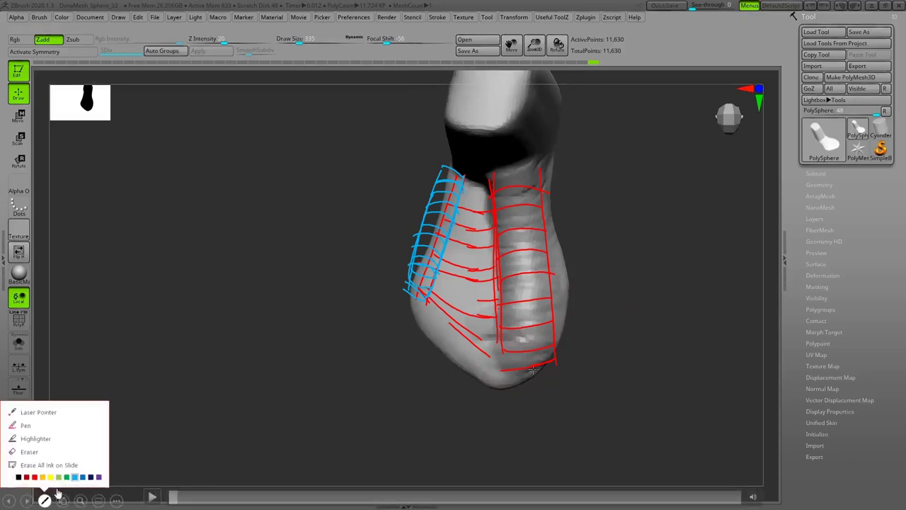
left_click(54, 465)
left_click(156, 501)
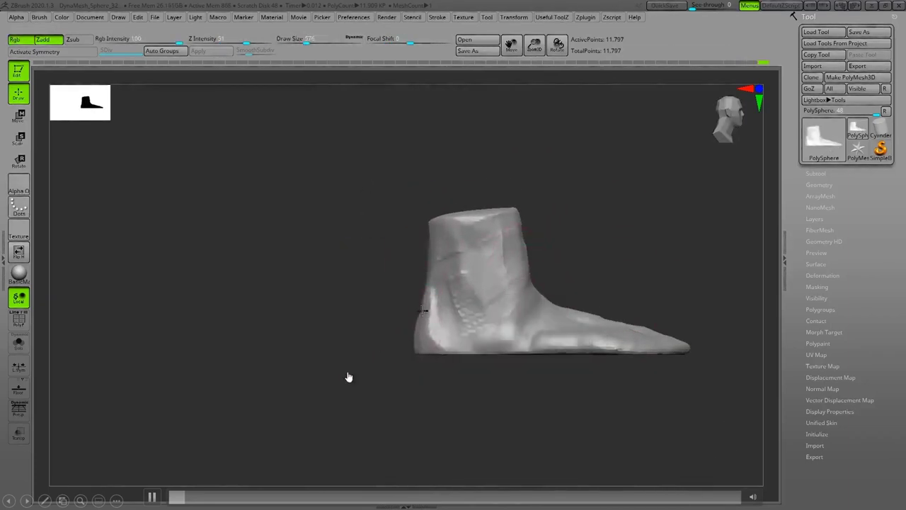
Pause on the foot's side view and, with the red pen, trace the back of the ankle and circle the heel bone with its forward extension.
left_click(151, 497)
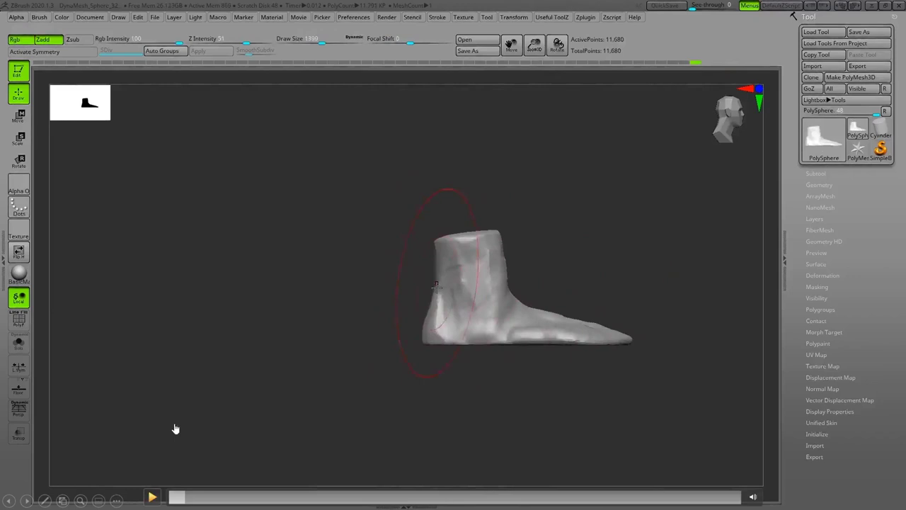
left_click(44, 501)
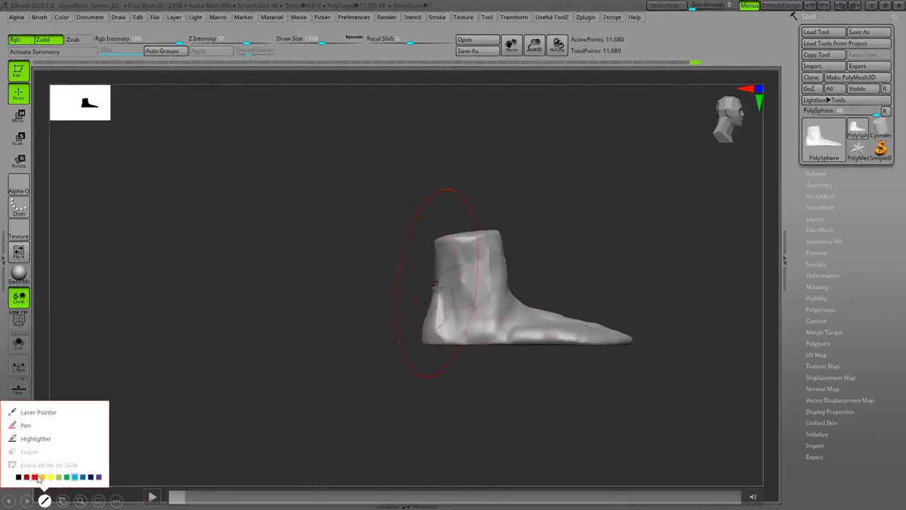
left_click(25, 425)
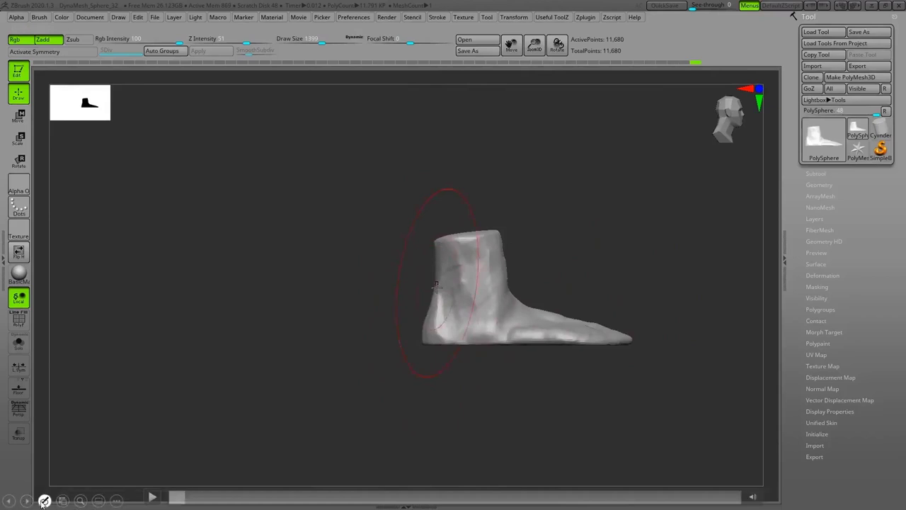
left_click(44, 501)
left_click(34, 477)
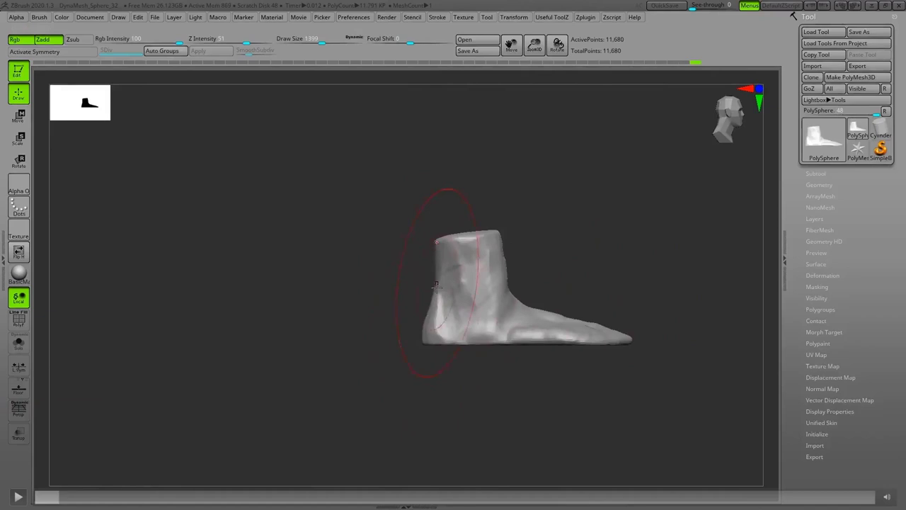
mouse_move(436, 243)
left_mouse_down()
mouse_move(441, 344)
mouse_move(432, 301)
mouse_move(421, 338)
mouse_move(446, 341)
left_mouse_up()
mouse_move(430, 322)
left_mouse_down()
mouse_move(453, 318)
mouse_move(433, 339)
mouse_move(430, 312)
mouse_move(473, 301)
left_mouse_up()
left_click_drag(455, 330, 479, 321)
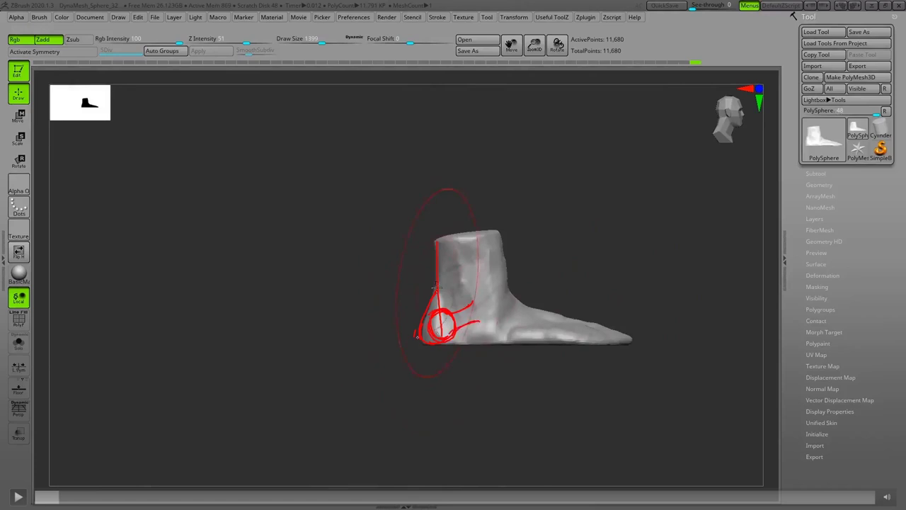
Handwrite the label "Calcaneus" beside the foot and add short strokes detailing the heel bone sketch.
mouse_move(175, 242)
left_mouse_down()
mouse_move(213, 246)
mouse_move(308, 192)
mouse_move(323, 202)
left_mouse_up()
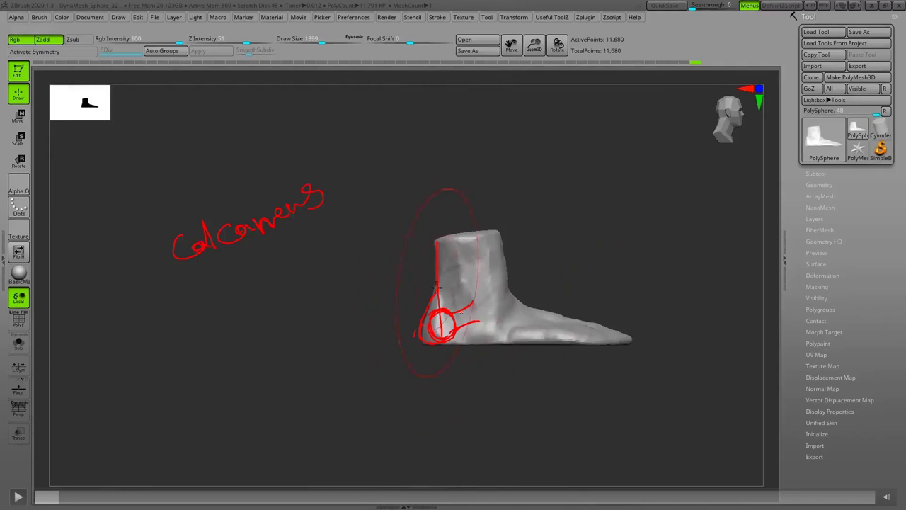
left_click_drag(461, 309, 471, 322)
mouse_move(454, 347)
left_mouse_down()
mouse_move(463, 340)
mouse_move(442, 300)
mouse_move(434, 302)
mouse_move(461, 342)
left_mouse_up()
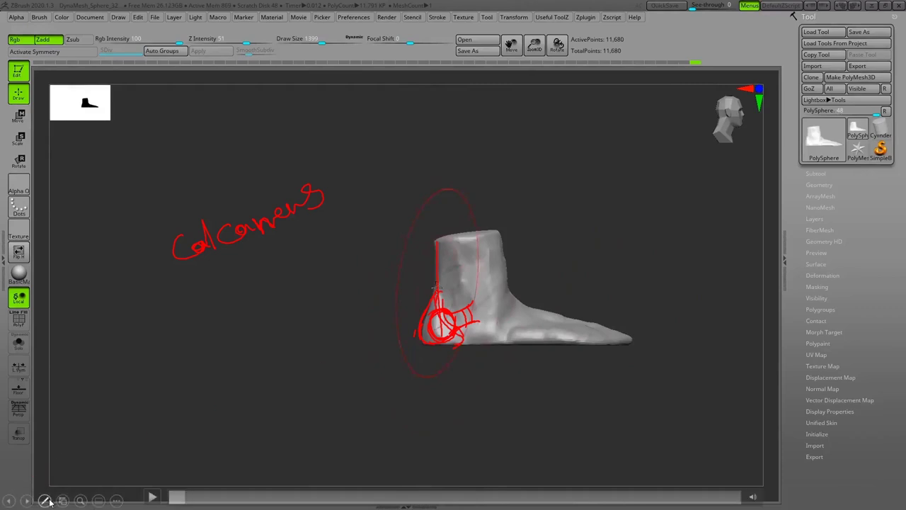
Erase all heel ink and play the video on to the close-up of the foot's side, pausing it there.
left_click(44, 500)
left_click(45, 466)
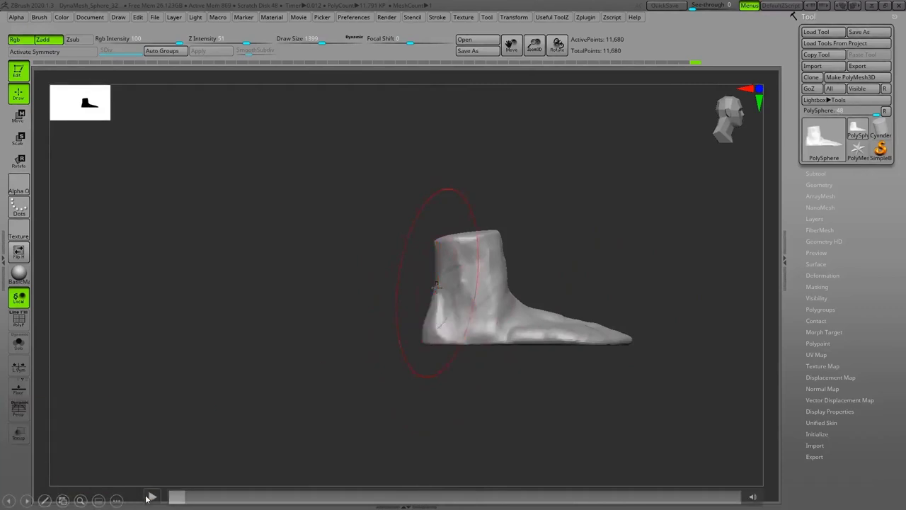
left_click(152, 498)
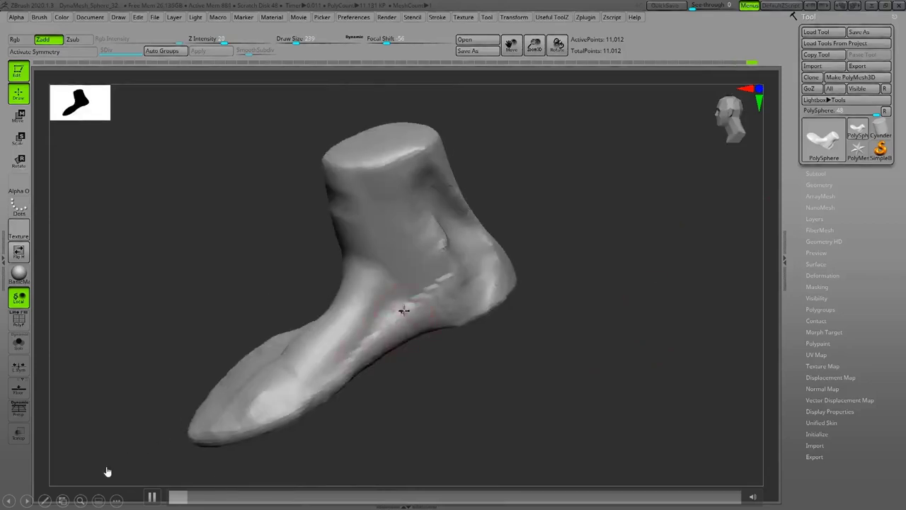
left_click(151, 498)
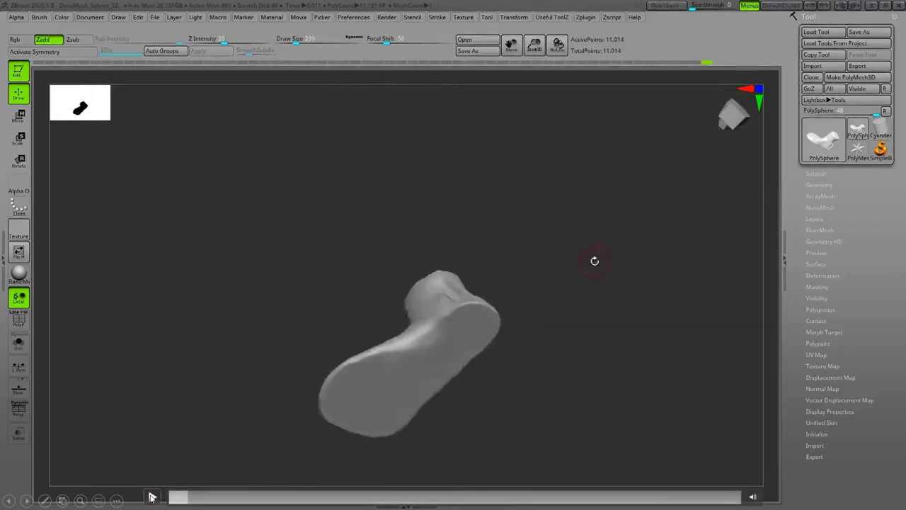
left_click(152, 498)
left_click(152, 498)
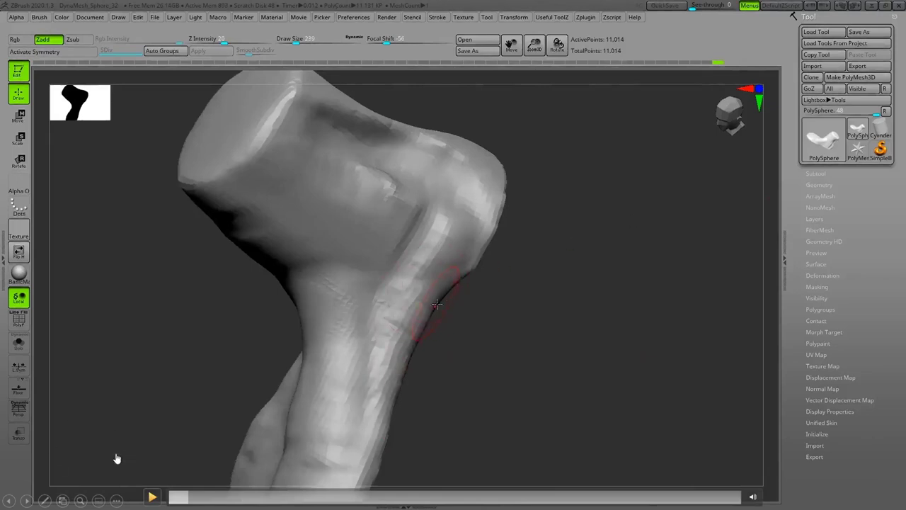
Outline the long muscle strip from the heel along the foot's edge with the red pen and fill it with curved cross strokes.
left_click(45, 501)
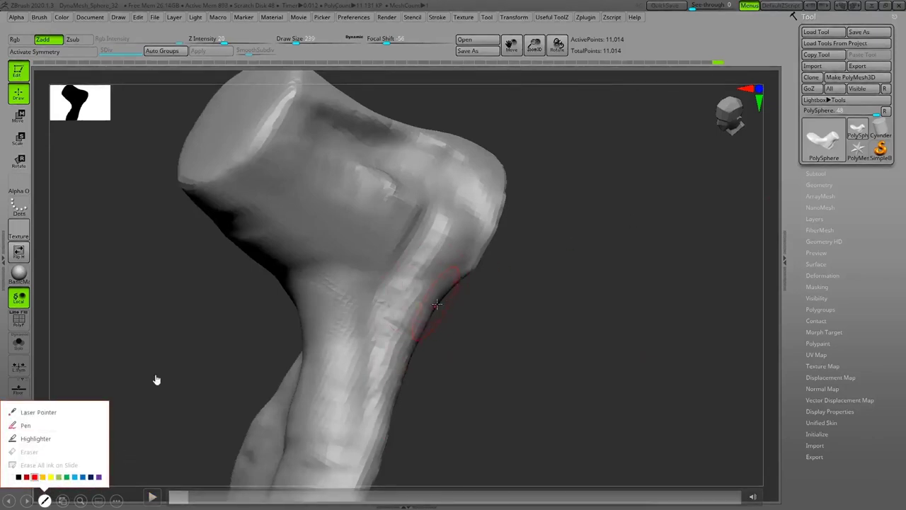
left_click(66, 423)
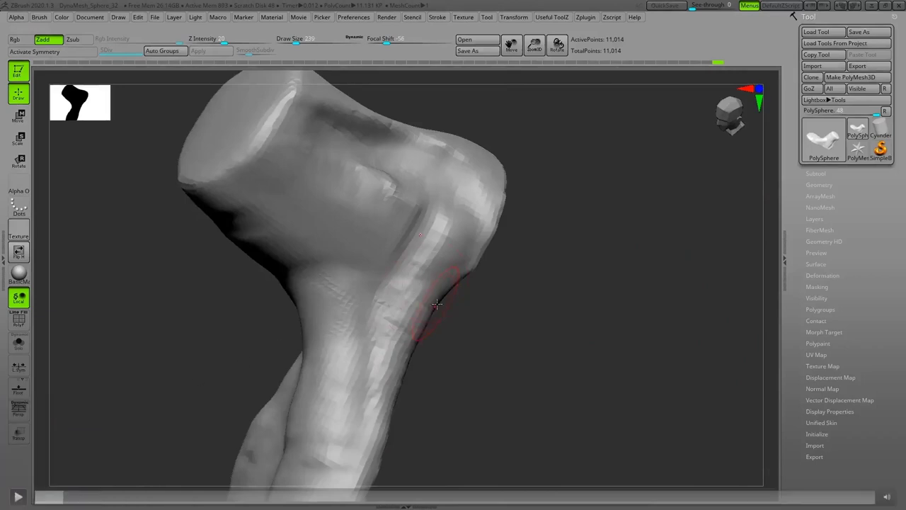
left_click_drag(423, 223, 371, 367)
mouse_move(394, 274)
left_mouse_down()
mouse_move(357, 471)
mouse_move(380, 459)
mouse_move(442, 291)
mouse_move(446, 204)
mouse_move(413, 257)
mouse_move(439, 289)
left_mouse_up()
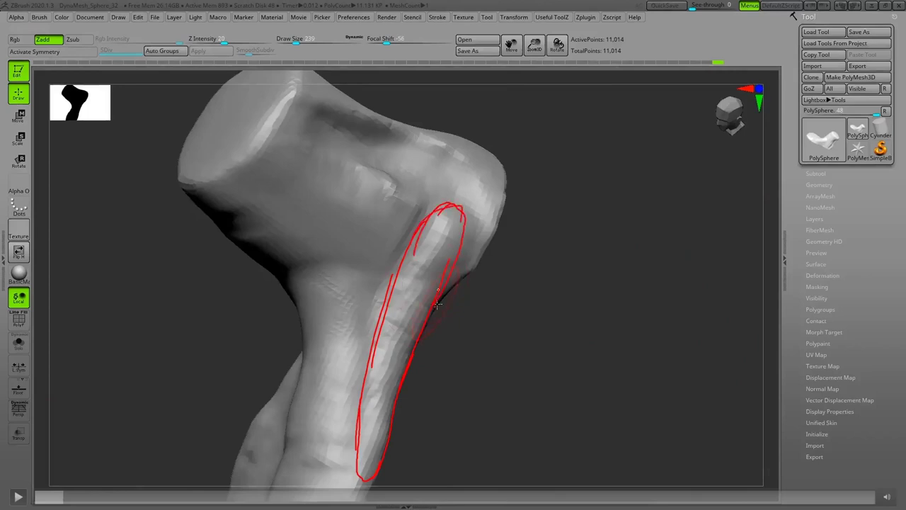
mouse_move(423, 226)
left_mouse_down()
mouse_move(457, 246)
mouse_move(451, 262)
left_mouse_up()
mouse_move(397, 276)
left_mouse_down()
mouse_move(435, 302)
mouse_move(420, 331)
mouse_move(394, 340)
mouse_move(407, 347)
mouse_move(385, 438)
left_mouse_up()
left_click_drag(357, 446, 379, 457)
Handwrite the label "Abductor Hallucis" in red beside the outlined muscle.
mouse_move(554, 228)
left_mouse_down()
mouse_move(566, 226)
mouse_move(559, 217)
left_mouse_up()
mouse_move(587, 209)
left_mouse_down()
mouse_move(580, 216)
mouse_move(595, 218)
mouse_move(670, 186)
mouse_move(686, 200)
mouse_move(708, 188)
left_mouse_up()
mouse_move(573, 249)
left_mouse_down()
mouse_move(575, 283)
mouse_move(586, 280)
left_mouse_up()
left_click_drag(574, 267, 610, 269)
mouse_move(616, 245)
left_mouse_down()
mouse_move(615, 269)
mouse_move(626, 272)
mouse_move(687, 262)
left_mouse_up()
left_click(679, 242)
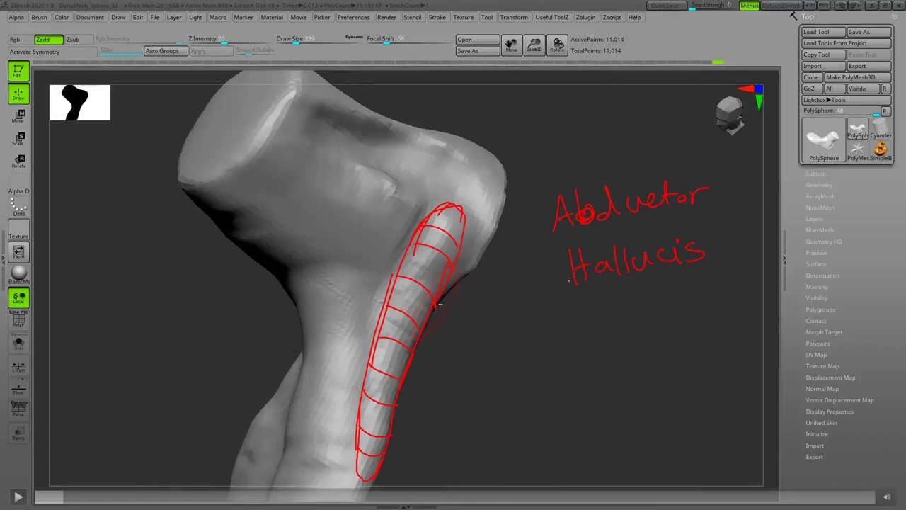
Underline "Hallucis" in red and add an arrow below it leading to the handwritten note "Big toe".
mouse_move(704, 270)
left_mouse_down()
mouse_move(569, 296)
mouse_move(569, 333)
mouse_move(590, 329)
left_mouse_up()
mouse_move(513, 349)
left_mouse_down()
mouse_move(515, 382)
mouse_move(544, 370)
mouse_move(533, 388)
left_mouse_up()
left_click_drag(575, 348, 576, 372)
left_click_drag(571, 359, 596, 363)
left_click_drag(606, 361, 631, 360)
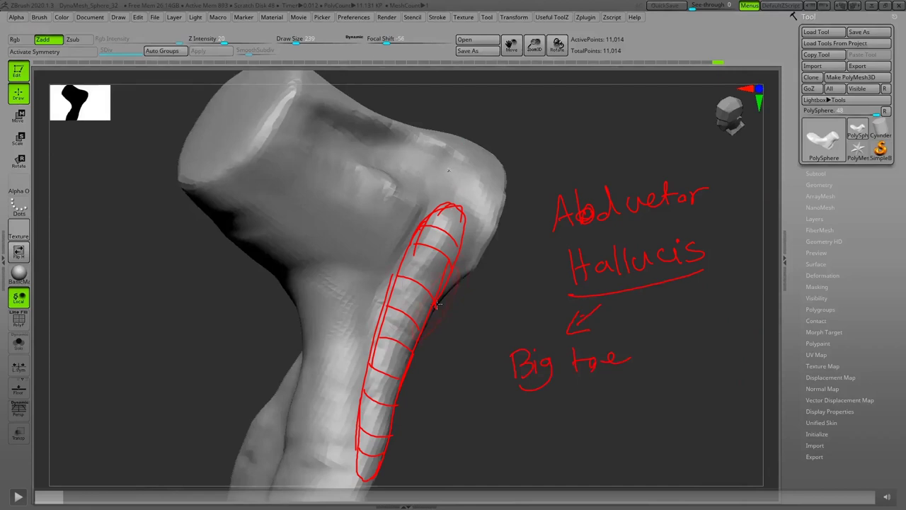
Draw a double circle on the heel above the outlined muscle and connect it to the muscle's end with short strokes.
mouse_move(475, 177)
left_mouse_down()
mouse_move(467, 136)
mouse_move(478, 177)
mouse_move(434, 169)
mouse_move(421, 198)
left_mouse_up()
left_click_drag(436, 164, 418, 207)
left_click_drag(459, 184, 448, 213)
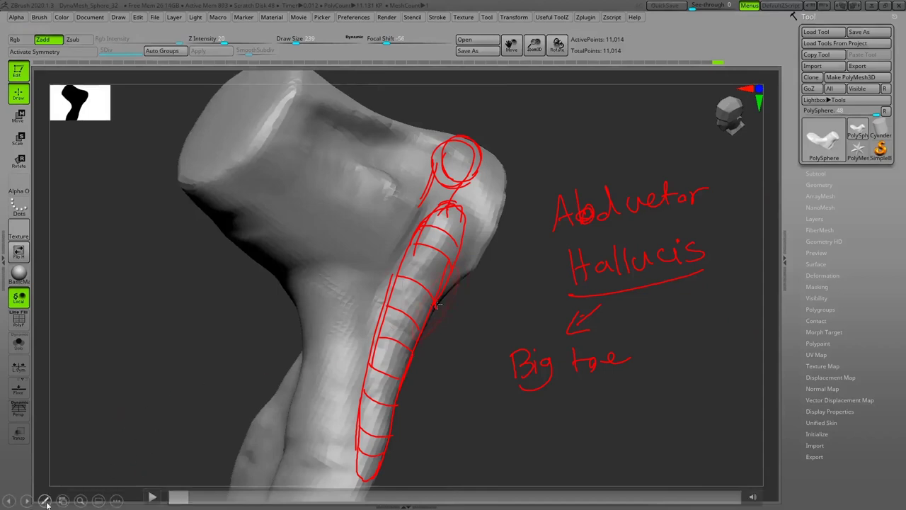
Erase all ink on the slide and move the video on to the foot's inner side view, pausing it there.
left_click(44, 500)
left_click(49, 465)
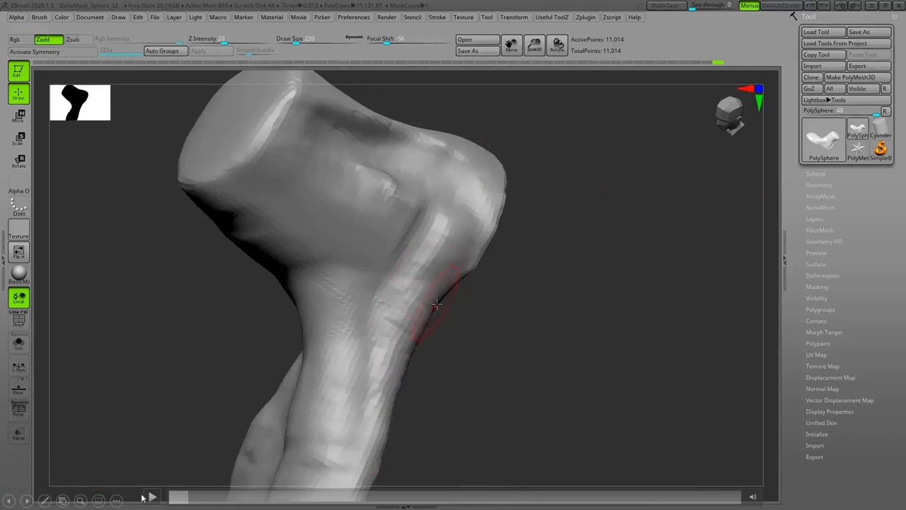
left_click(152, 497)
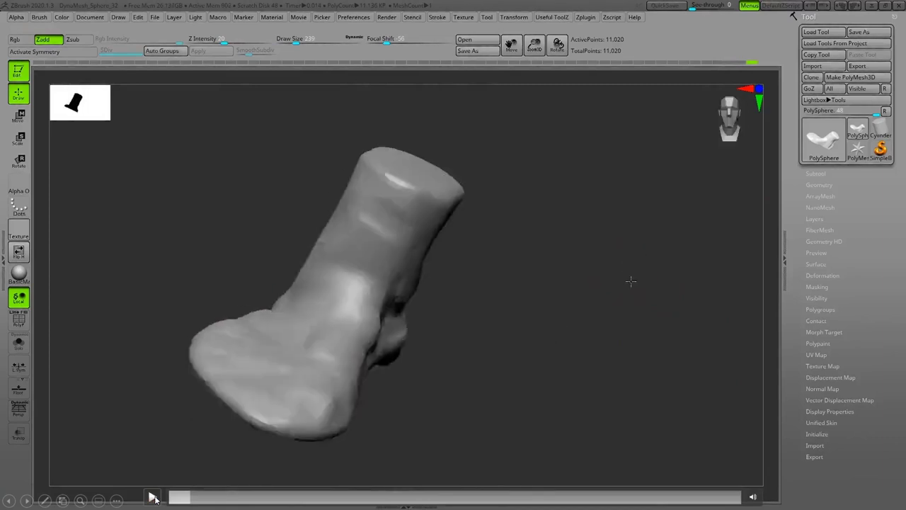
left_click(152, 498)
left_click(190, 499)
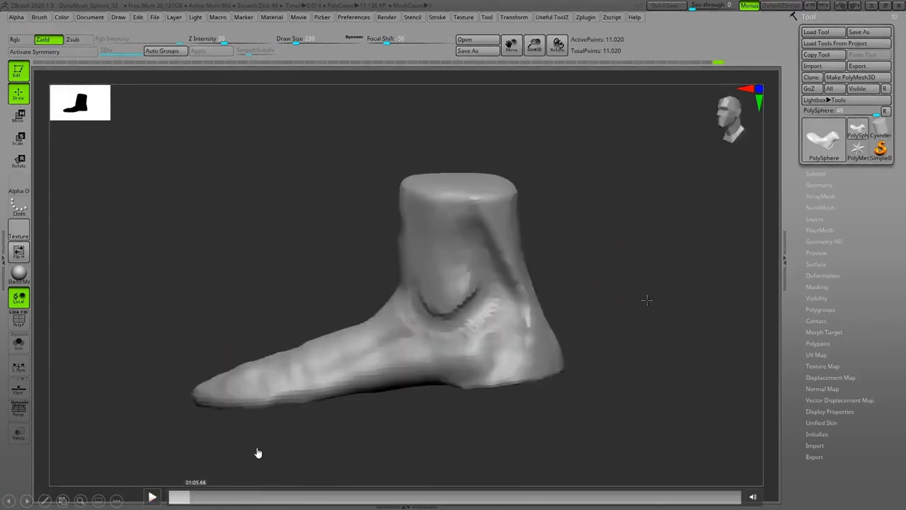
left_click(152, 497)
left_click(152, 497)
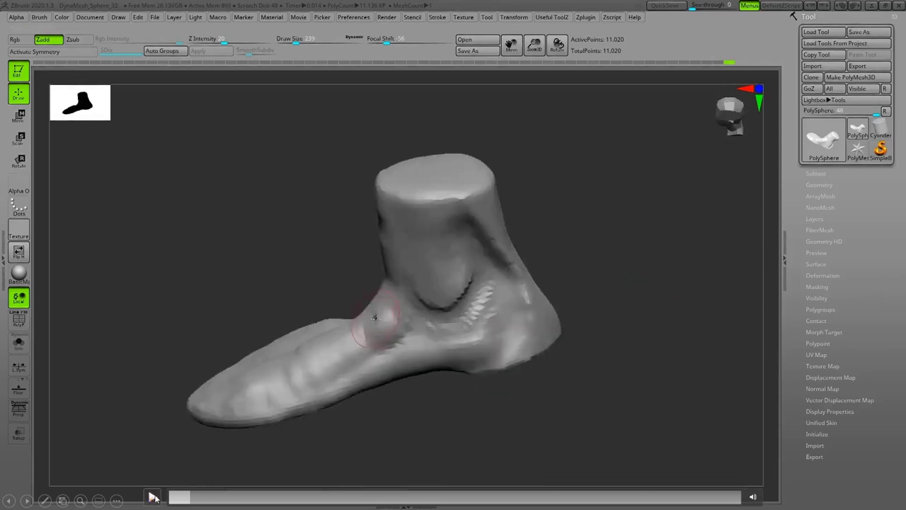
Circle the bump in front of the inner ankle with the red pen and handwrite "Tarsal" with "Carpal" above it.
left_click(44, 499)
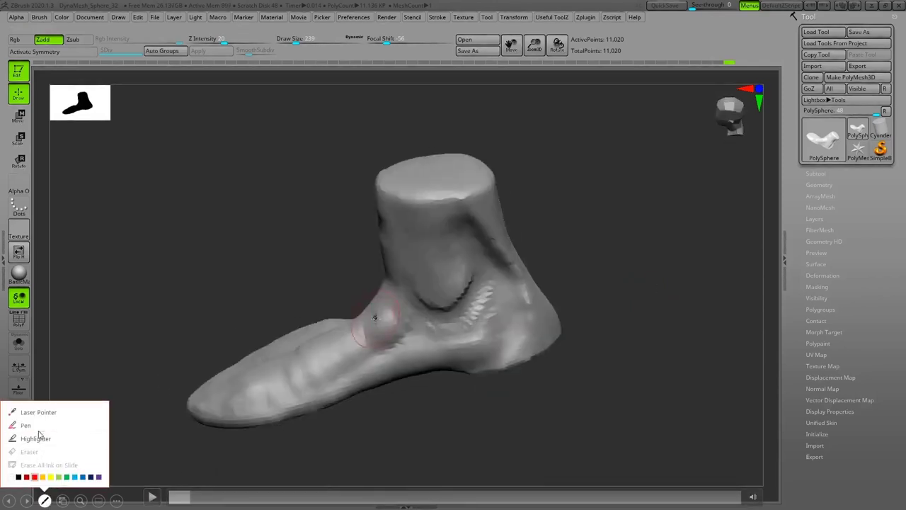
left_click(49, 412)
mouse_move(383, 303)
left_mouse_down()
mouse_move(402, 319)
mouse_move(384, 304)
mouse_move(399, 318)
mouse_move(393, 347)
mouse_move(365, 310)
mouse_move(395, 324)
mouse_move(388, 350)
left_mouse_up()
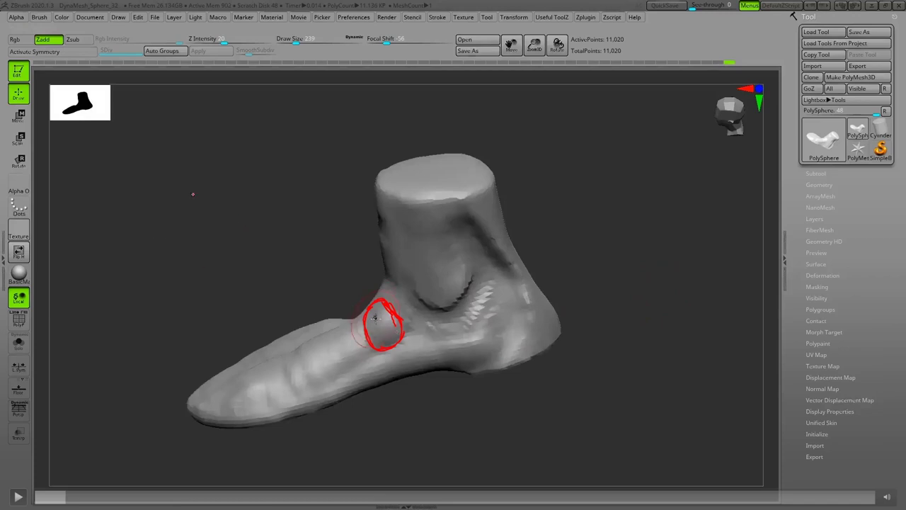
mouse_move(140, 136)
left_mouse_down()
mouse_move(148, 170)
mouse_move(203, 135)
mouse_move(224, 140)
left_mouse_up()
mouse_move(137, 102)
left_mouse_down()
mouse_move(136, 119)
mouse_move(207, 89)
left_mouse_up()
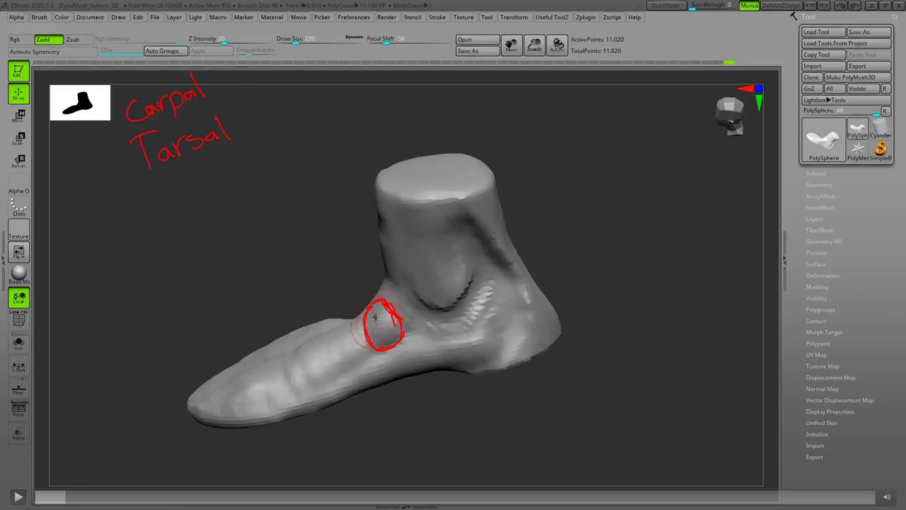
Outline a long box along the midfoot in front of the circled bump and reinforce the circle's edge.
left_click_drag(359, 356, 282, 393)
mouse_move(358, 333)
left_mouse_down()
mouse_move(358, 347)
mouse_move(271, 363)
mouse_move(337, 339)
left_mouse_up()
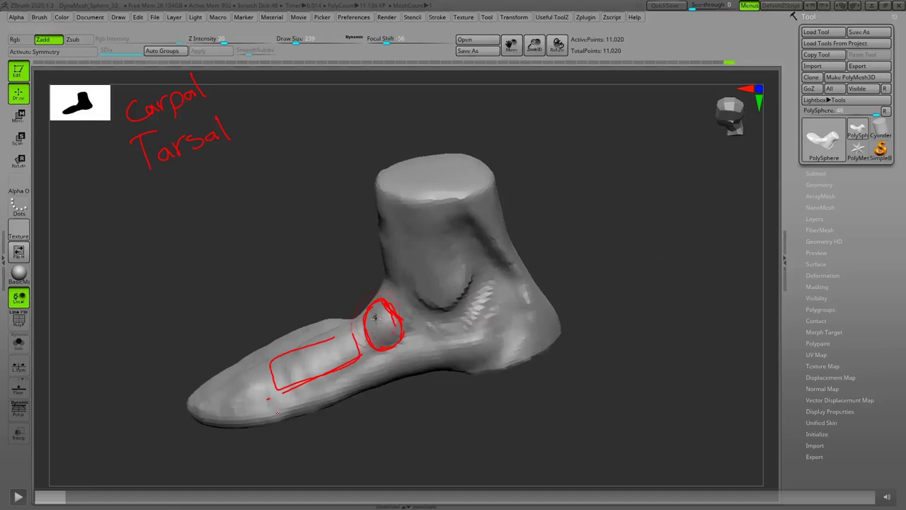
left_click_drag(397, 318, 380, 347)
Underline "Tarsal", draw an arrow down to the handwritten label "Navicular", and add a small ring inside the circled bump.
left_click_drag(219, 156, 154, 182)
mouse_move(195, 188)
left_mouse_down()
mouse_move(176, 215)
mouse_move(182, 223)
left_mouse_up()
left_click_drag(111, 308, 127, 267)
left_click_drag(143, 273, 245, 226)
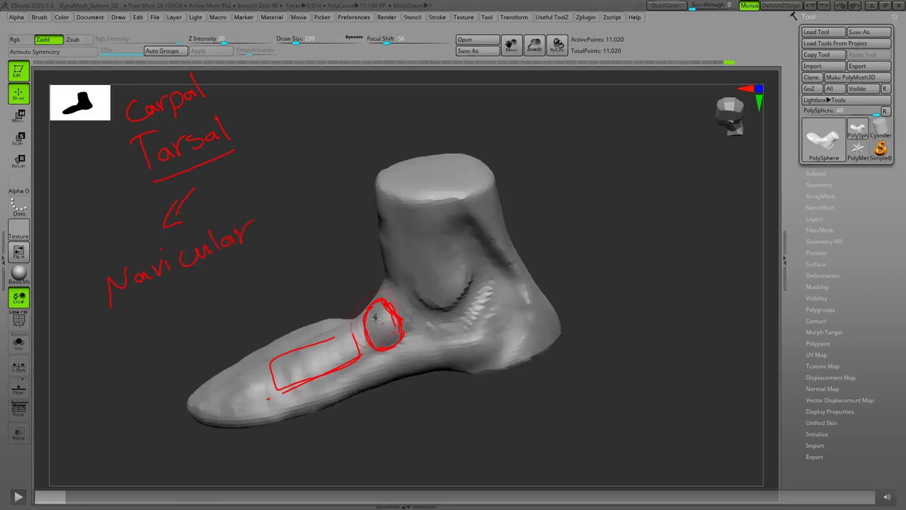
mouse_move(375, 316)
left_mouse_down()
mouse_move(379, 333)
mouse_move(374, 316)
left_mouse_up()
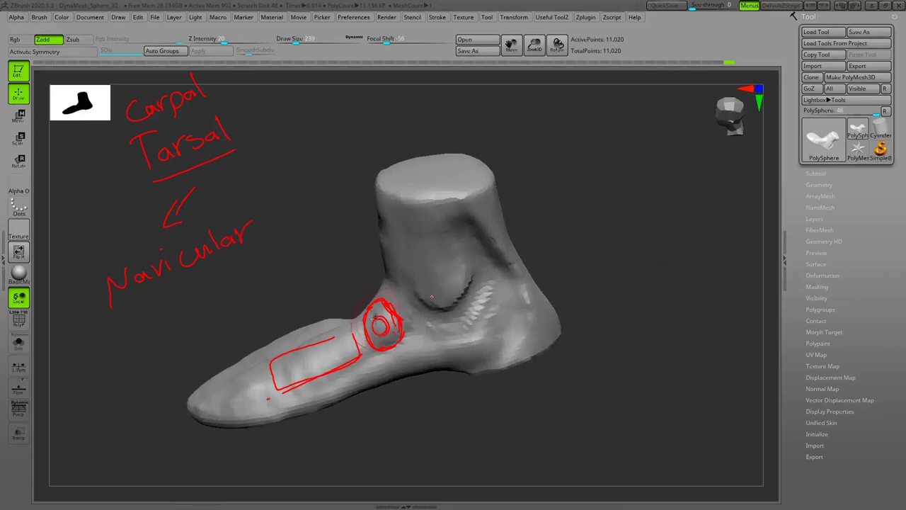
Trace the lower edge of the inner ankle bone and draw an arrow from it to the handwritten label "Medial Malleolus".
mouse_move(471, 276)
left_mouse_down()
mouse_move(466, 287)
mouse_move(409, 291)
left_mouse_up()
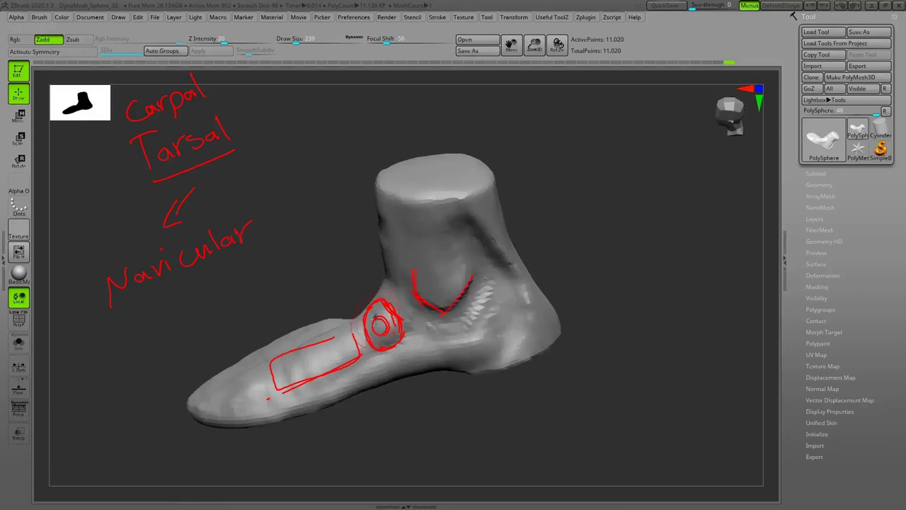
mouse_move(449, 281)
left_mouse_down()
mouse_move(546, 244)
mouse_move(603, 228)
mouse_move(666, 227)
mouse_move(685, 213)
left_mouse_up()
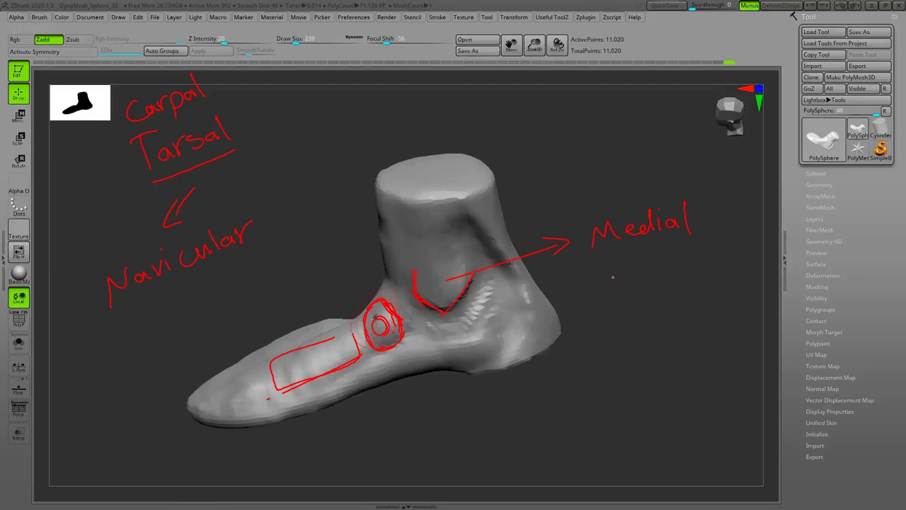
mouse_move(596, 290)
left_mouse_down()
mouse_move(603, 278)
mouse_move(620, 288)
left_mouse_up()
left_click_drag(636, 278, 650, 286)
mouse_move(659, 259)
left_mouse_down()
mouse_move(660, 286)
mouse_move(681, 279)
mouse_move(703, 254)
mouse_move(724, 269)
left_mouse_up()
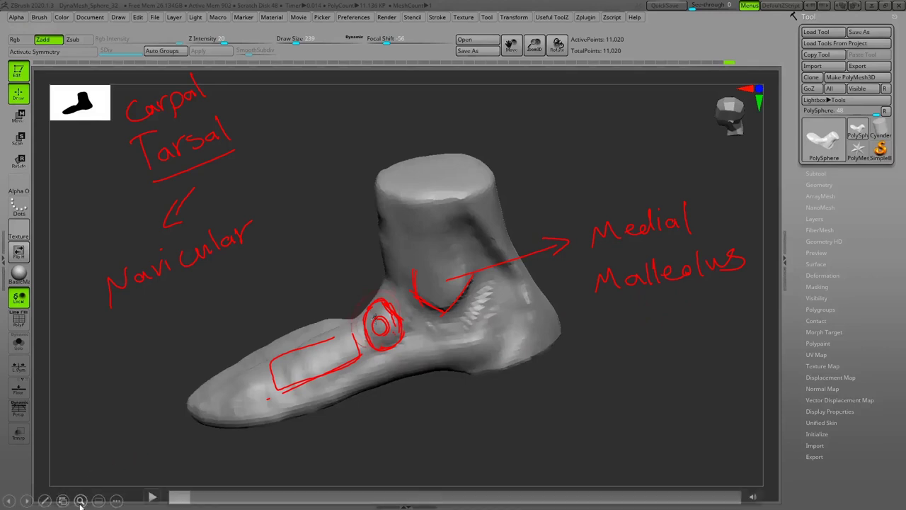
Erase all ink and play the video on to the outer side view of the foot, pausing it there.
left_click(44, 500)
left_click(41, 465)
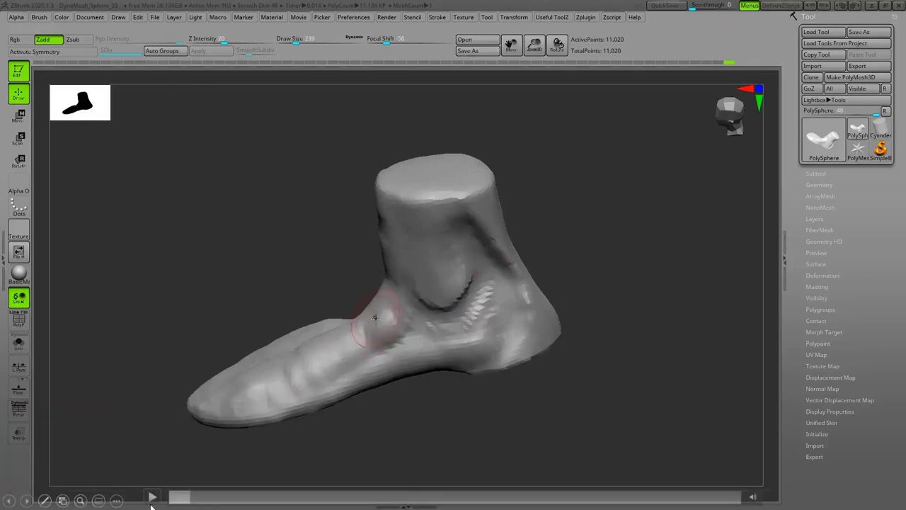
left_click(152, 497)
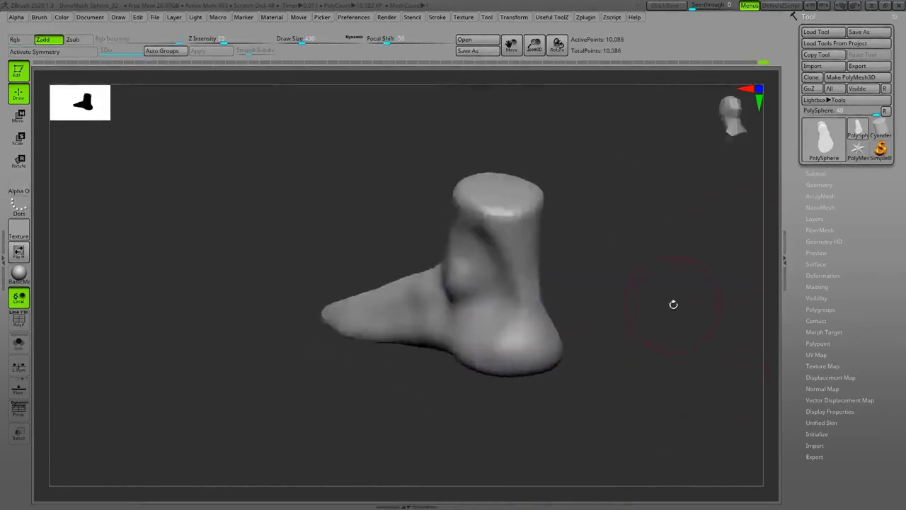
mouse_move(151, 497)
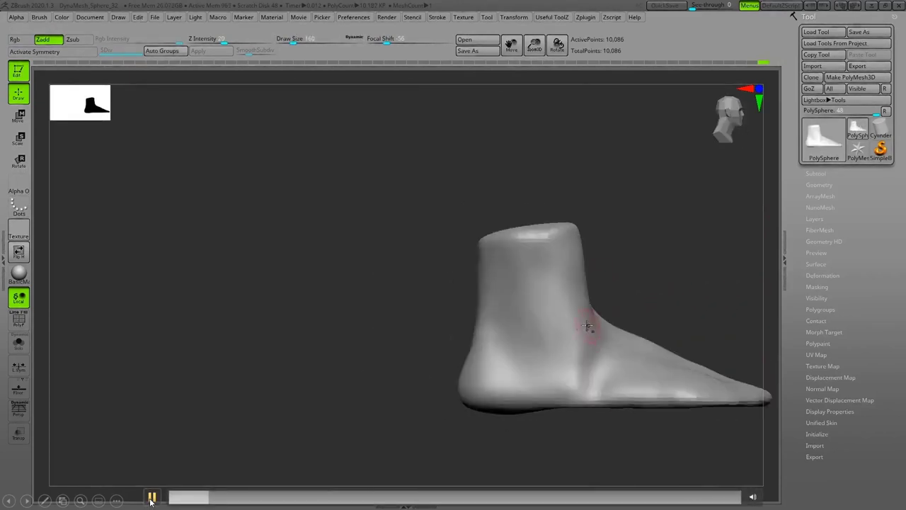
left_click(151, 499)
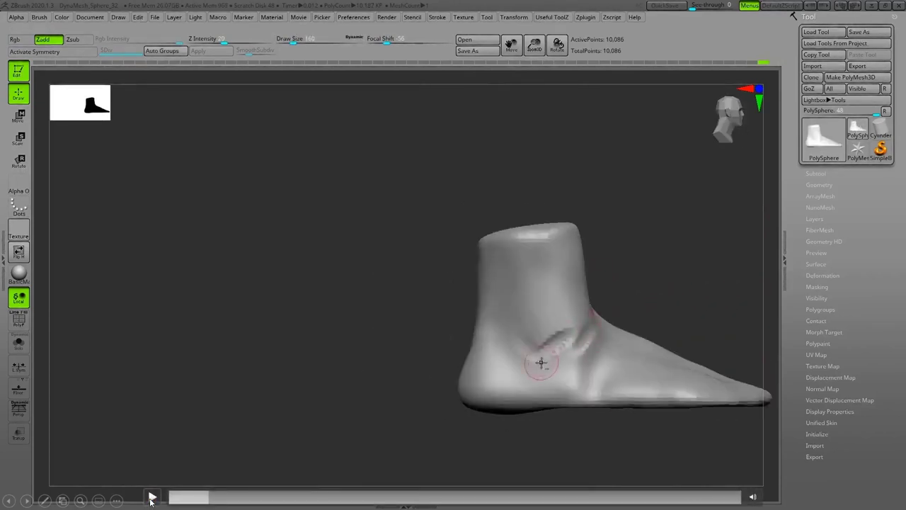
Draw red pen lines down the shin front and along the foot's top, with a band of strokes across the ankle bend.
left_click(44, 500)
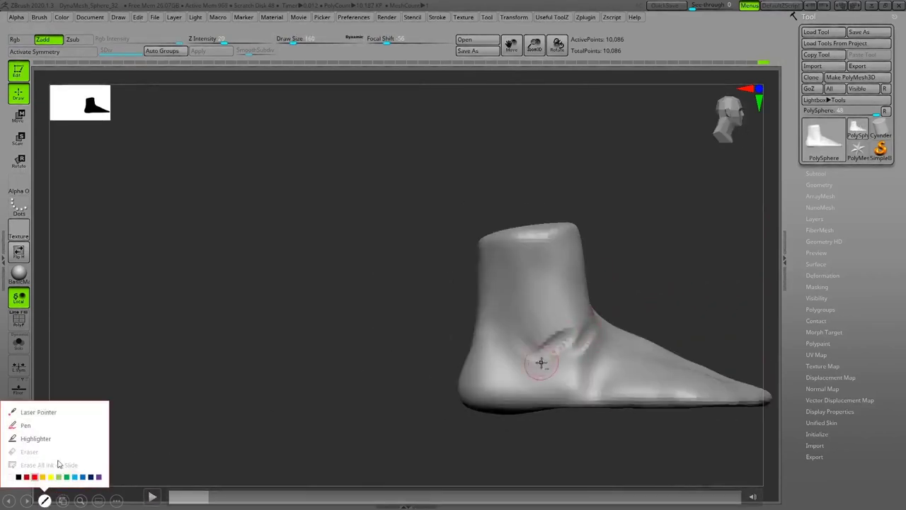
left_click(27, 425)
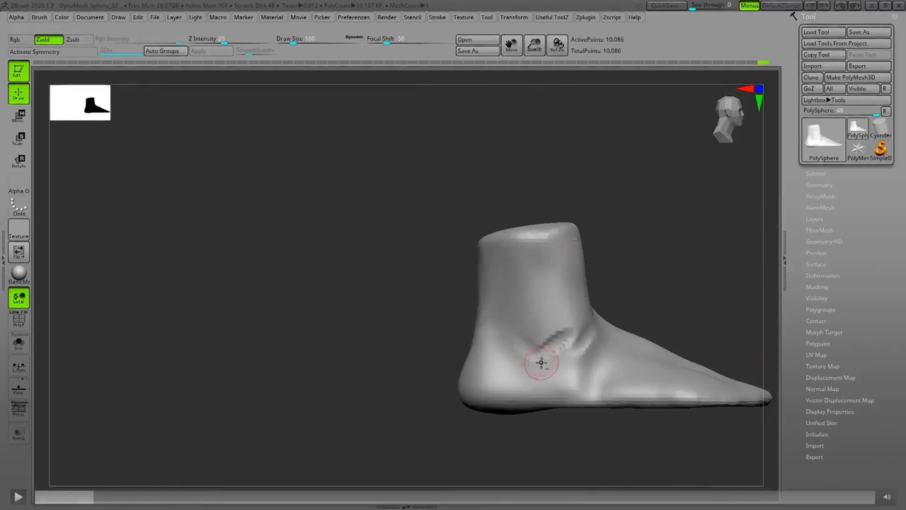
mouse_move(575, 240)
left_mouse_down()
mouse_move(588, 326)
mouse_move(713, 366)
left_mouse_up()
left_click_drag(586, 326, 753, 387)
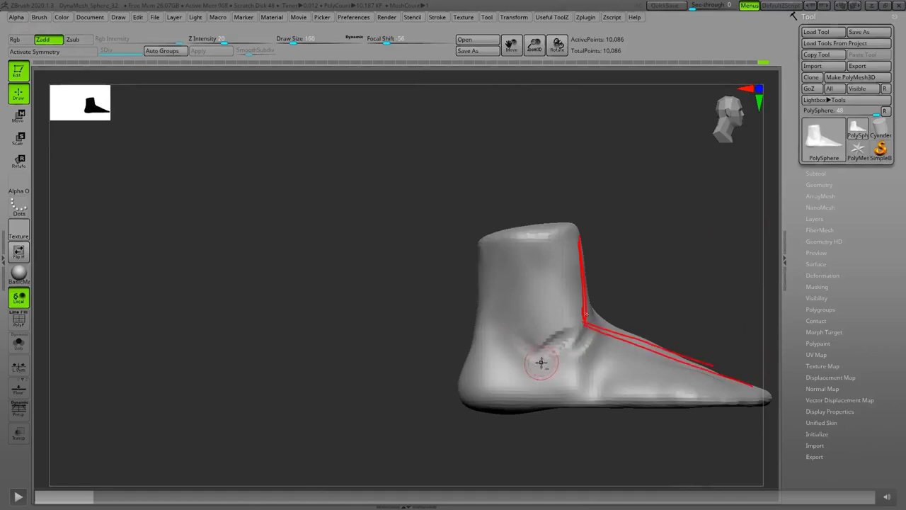
left_click_drag(584, 279, 649, 337)
left_click_drag(586, 292, 641, 344)
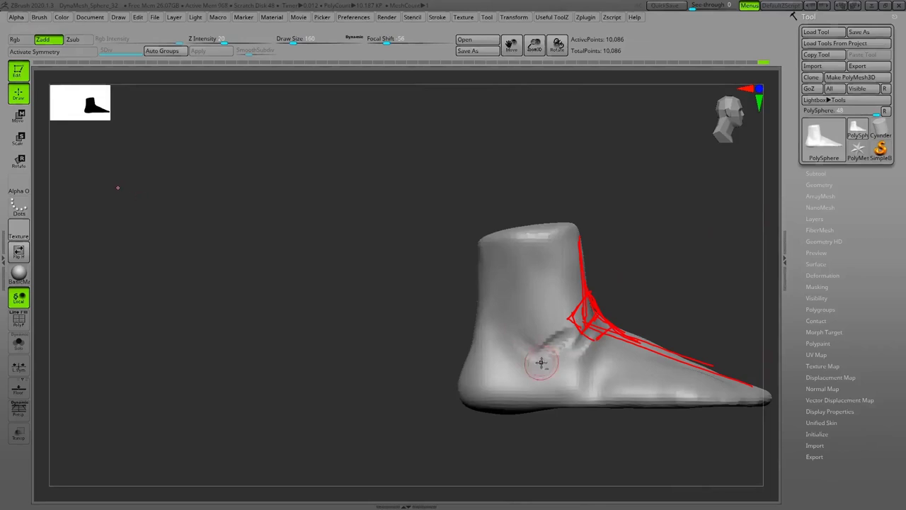
Handwrite and underline "Retinaculum" beside the foot, with an arrow down to the word "Retain".
mouse_move(121, 181)
left_mouse_down()
mouse_move(126, 193)
mouse_move(136, 175)
mouse_move(125, 202)
mouse_move(247, 152)
mouse_move(250, 160)
mouse_move(334, 147)
left_mouse_up()
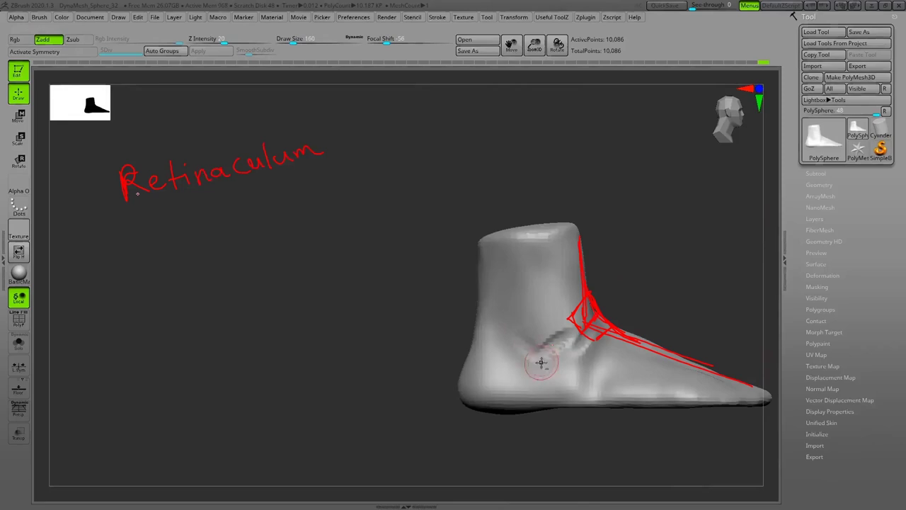
left_click_drag(122, 211, 303, 181)
left_click_drag(205, 220, 214, 310)
mouse_move(211, 272)
left_mouse_down()
mouse_move(237, 298)
mouse_move(252, 292)
left_mouse_up()
mouse_move(253, 264)
left_mouse_down()
mouse_move(252, 288)
mouse_move(268, 280)
left_mouse_up()
left_click_drag(269, 277, 304, 275)
left_click(279, 261)
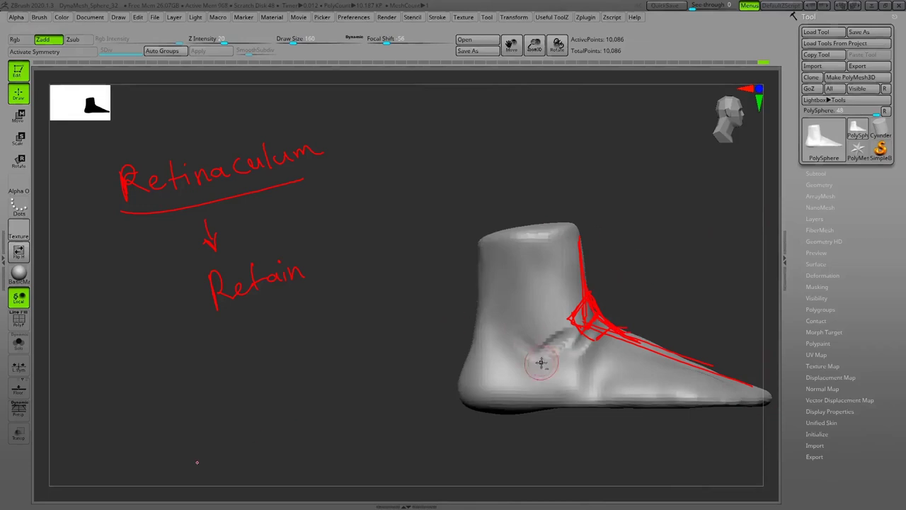
Erase the retinaculum ink and play the video on to the side view with the defined outer ankle bone, pausing there.
left_click(45, 500)
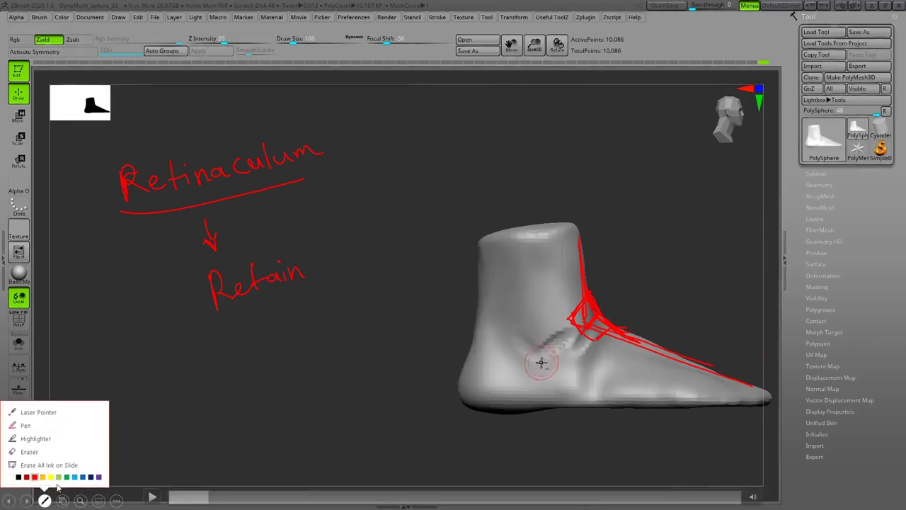
left_click(41, 464)
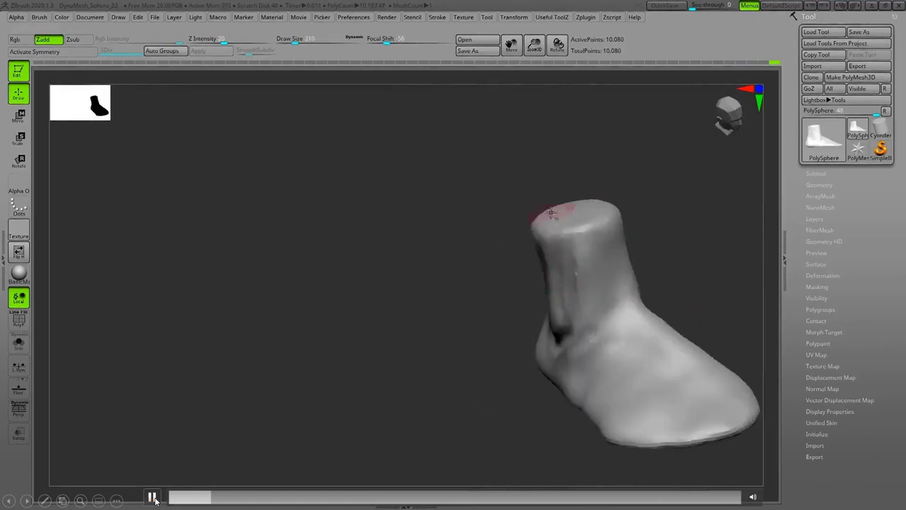
left_click(152, 498)
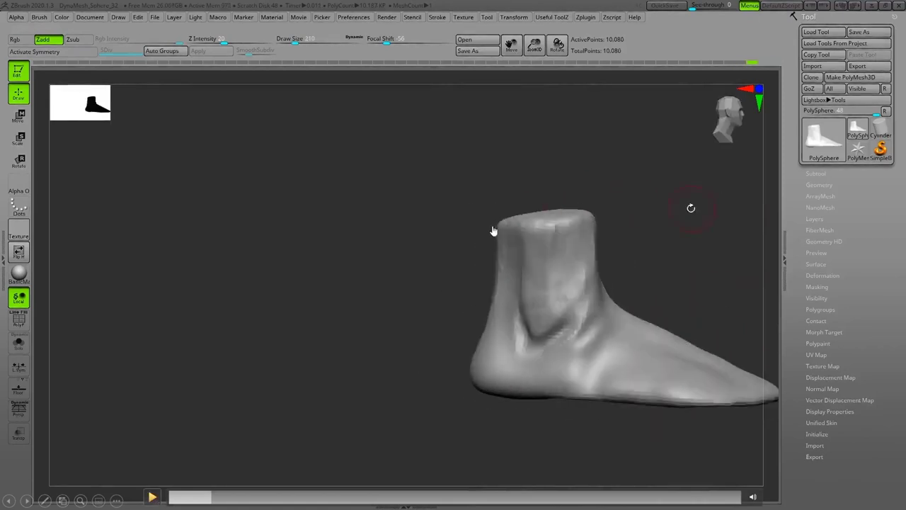
Draw a red pen arrow out from the outer ankle bone and handwrite the label "Lateral malleolus".
left_click(44, 500)
left_click(49, 426)
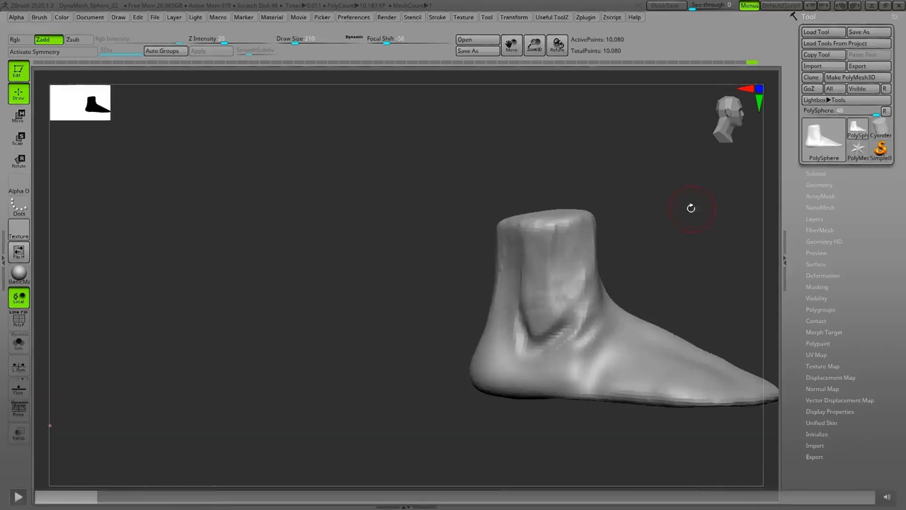
left_click_drag(541, 318, 447, 352)
mouse_move(164, 347)
left_mouse_down()
mouse_move(177, 378)
mouse_move(236, 354)
mouse_move(264, 328)
left_mouse_up()
mouse_move(193, 422)
left_mouse_down()
mouse_move(197, 404)
mouse_move(303, 359)
mouse_move(292, 376)
left_mouse_up()
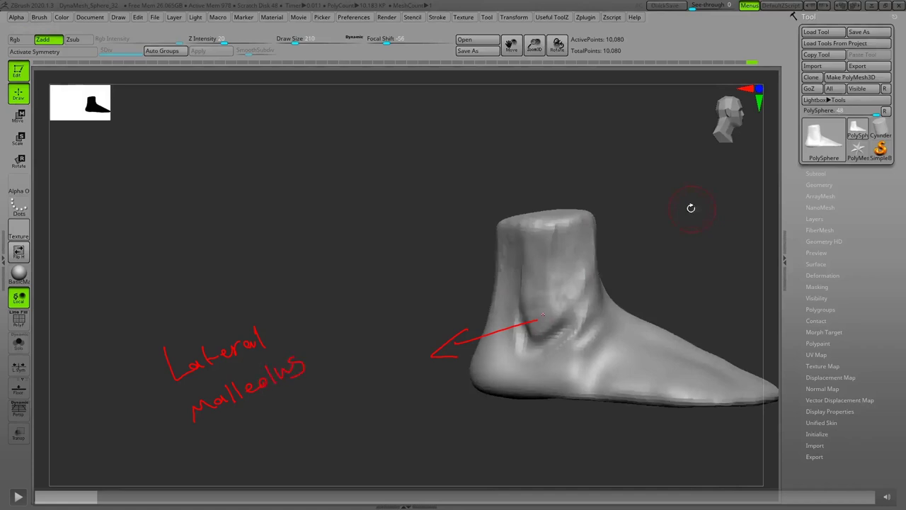
Underline the "Lateral malleolus" label and handwrite "Fibula" below it.
left_click_drag(321, 357, 189, 437)
mouse_move(255, 426)
left_mouse_down()
mouse_move(264, 453)
mouse_move(263, 435)
mouse_move(281, 432)
mouse_move(282, 443)
mouse_move(354, 406)
left_mouse_up()
right_click(302, 427)
key("Escape")
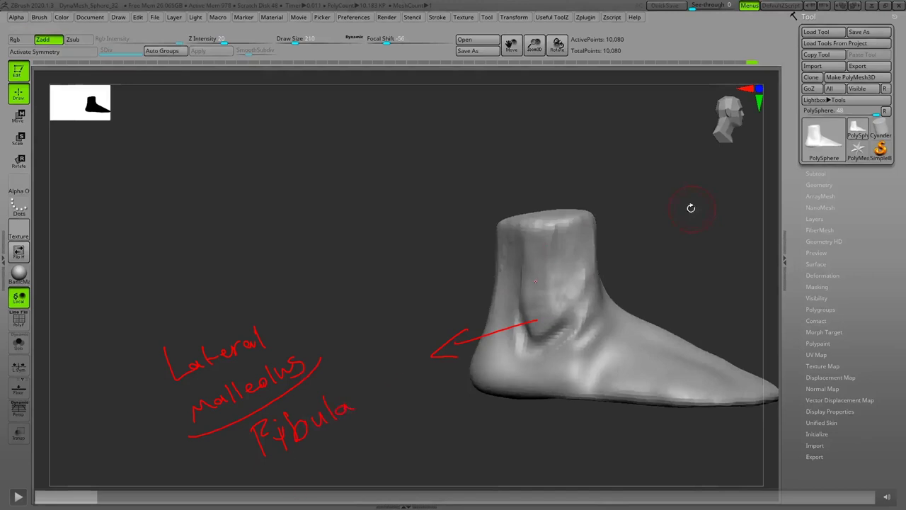
Trace the fibula's rear edge and rounded ankle tip, and outline the band running from it to the front of the ankle.
left_click_drag(525, 230, 525, 324)
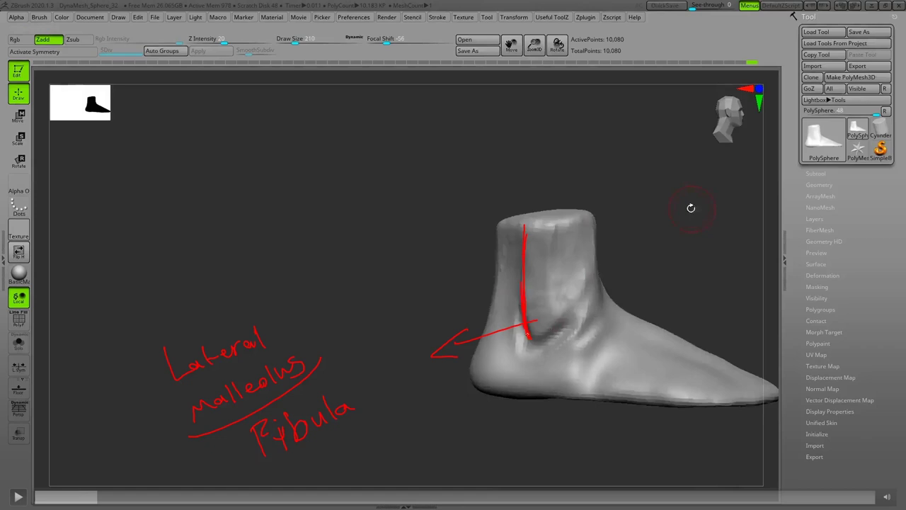
left_click_drag(536, 340, 601, 289)
left_click_drag(596, 272, 565, 296)
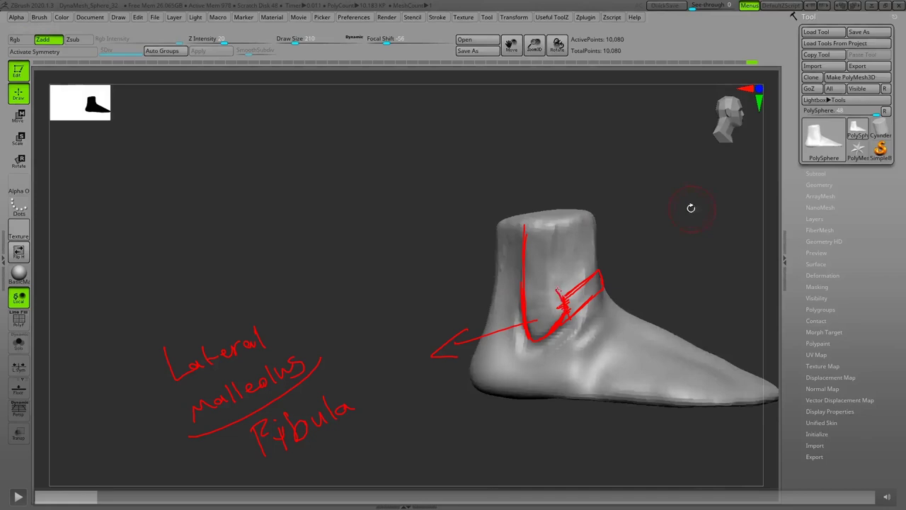
Draw the fibula's front edge up the leg, hatch its junction with the ankle band, and reinforce the tip and band outlines.
left_click_drag(560, 295, 555, 230)
left_click_drag(553, 276, 552, 220)
mouse_move(552, 272)
left_mouse_down()
mouse_move(549, 227)
mouse_move(564, 311)
mouse_move(560, 275)
left_mouse_up()
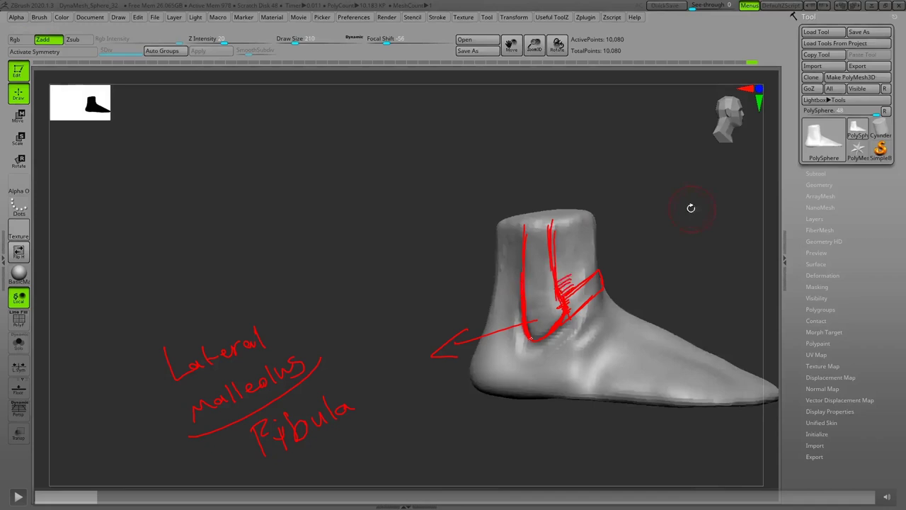
left_click_drag(536, 340, 532, 342)
left_click_drag(570, 316, 594, 287)
left_click_drag(532, 244, 581, 319)
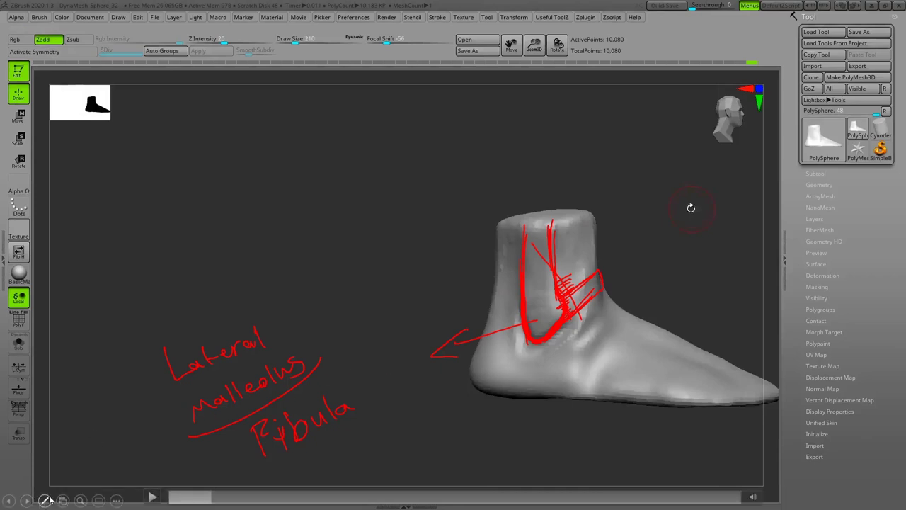
Erase all ink on the slide, and advance the slide's video to the foot's outer side view at about 02:06.
left_click(45, 500)
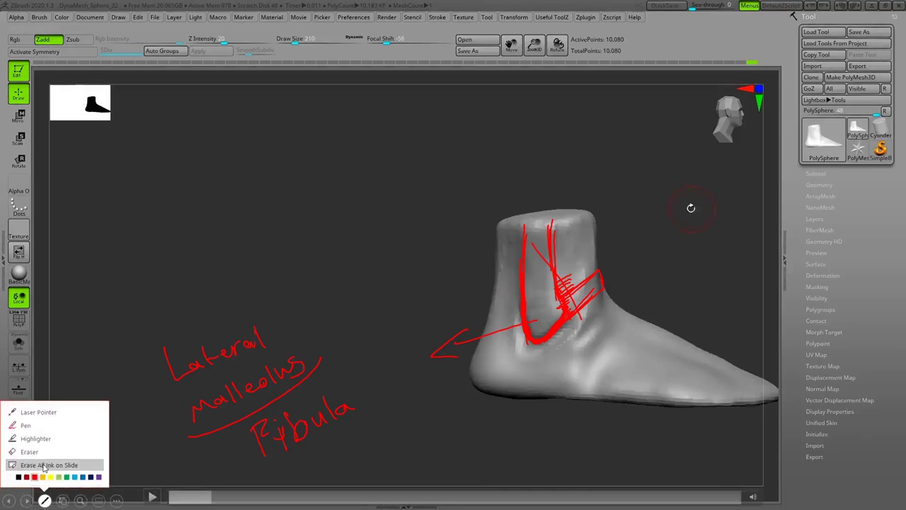
left_click(44, 465)
left_click(151, 497)
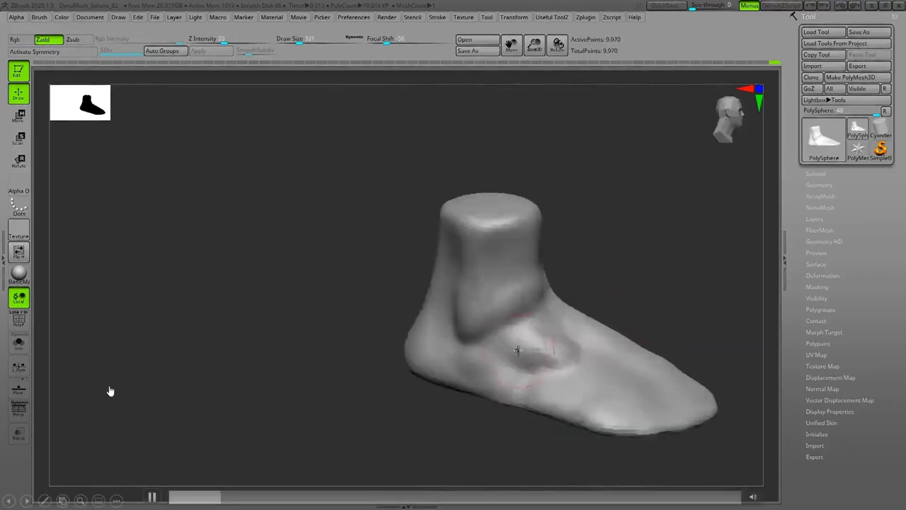
left_click(152, 497)
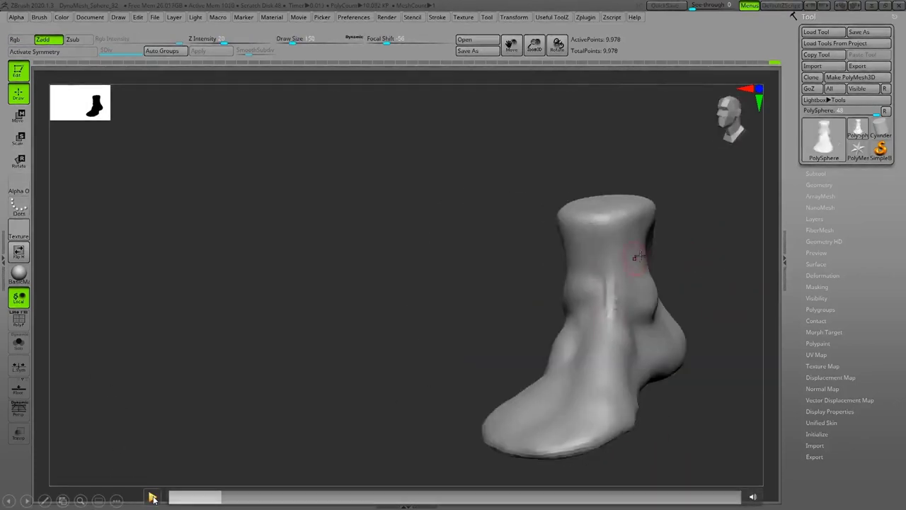
left_click(221, 498)
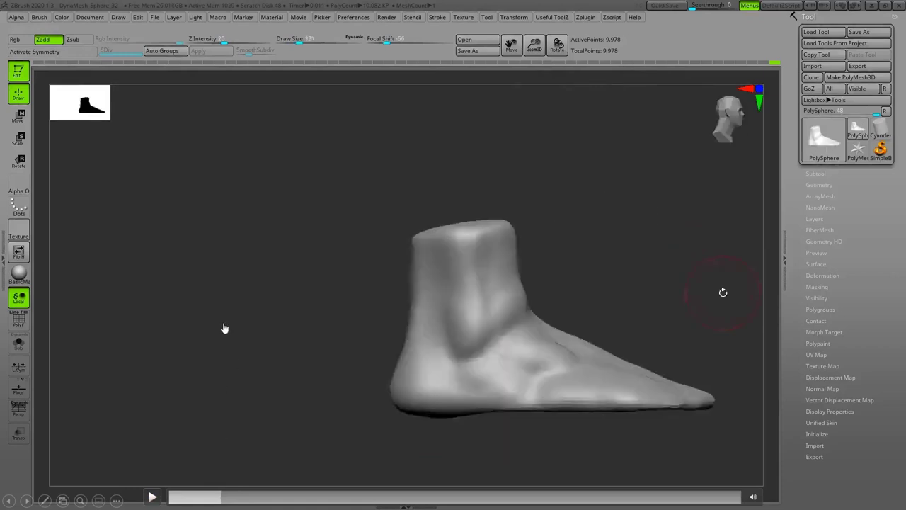
Outline the oval muscle bulge below the ankle with the red pen and draw its tendon lines fanning out toward the toes.
left_click(44, 500)
left_click(42, 426)
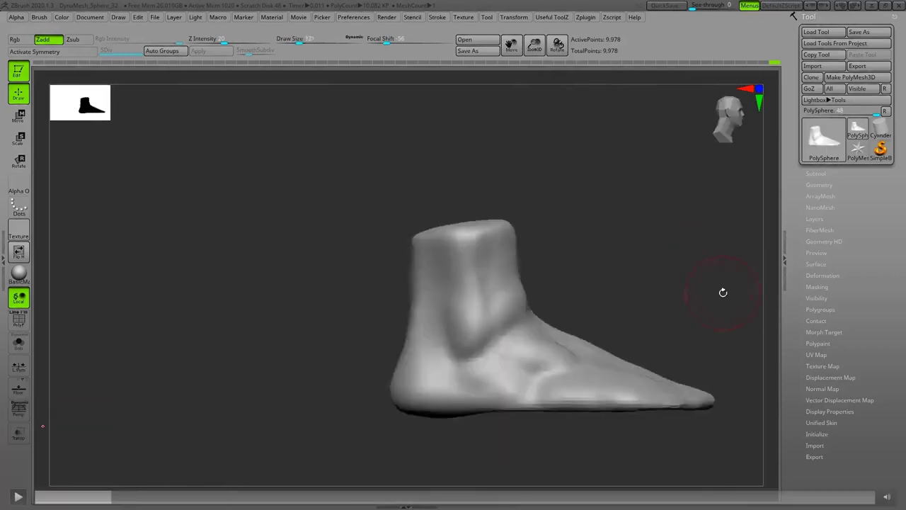
mouse_move(528, 329)
left_mouse_down()
mouse_move(572, 345)
mouse_move(575, 361)
mouse_move(566, 369)
mouse_move(519, 361)
mouse_move(504, 340)
mouse_move(531, 327)
left_mouse_up()
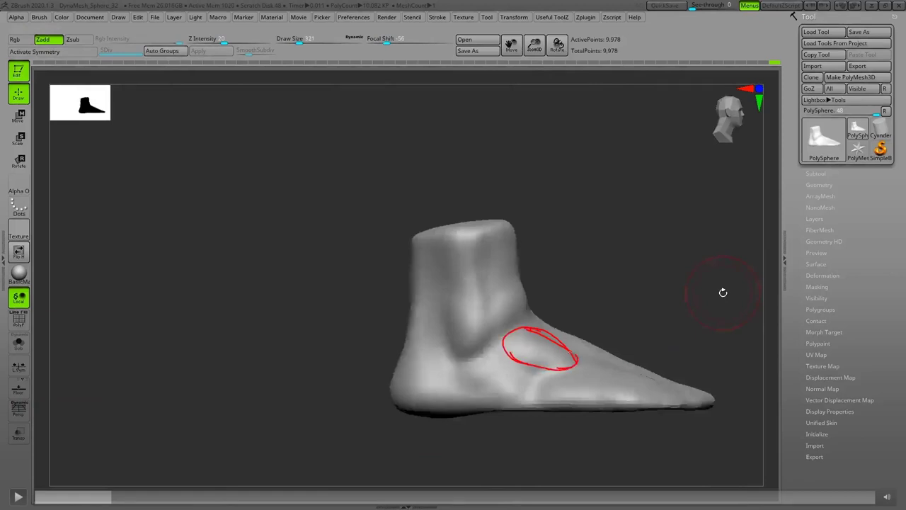
mouse_move(578, 356)
left_mouse_down()
mouse_move(657, 381)
mouse_move(606, 371)
left_mouse_up()
left_click_drag(619, 398, 621, 408)
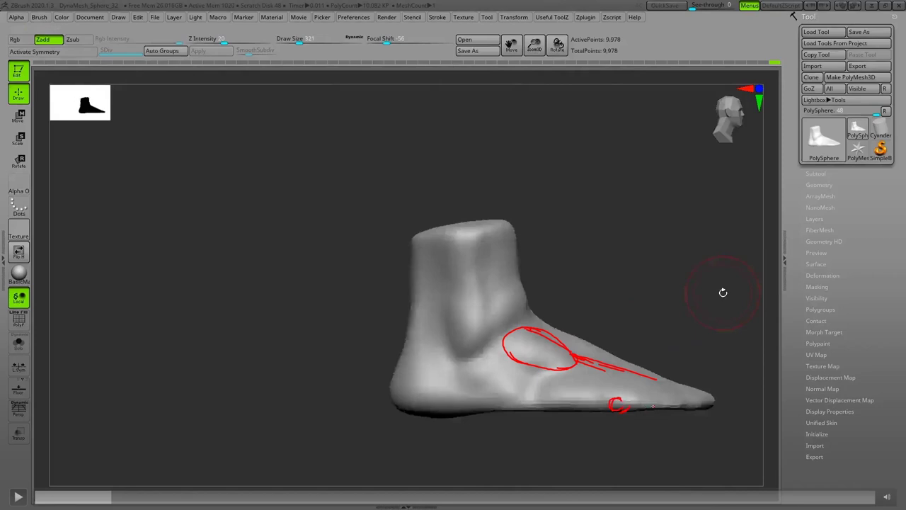
mouse_move(570, 358)
left_mouse_down()
mouse_move(612, 381)
mouse_move(616, 396)
mouse_move(594, 398)
left_mouse_up()
Handwrite the label "Extensor Digitorum Brevis" over three lines in the empty area beside the foot.
mouse_move(145, 245)
left_mouse_down()
mouse_move(170, 276)
mouse_move(170, 257)
left_mouse_up()
mouse_move(143, 246)
left_mouse_down()
mouse_move(163, 241)
mouse_move(193, 263)
left_mouse_up()
mouse_move(189, 251)
left_mouse_down()
mouse_move(181, 272)
mouse_move(206, 263)
left_mouse_up()
left_click_drag(199, 253, 303, 224)
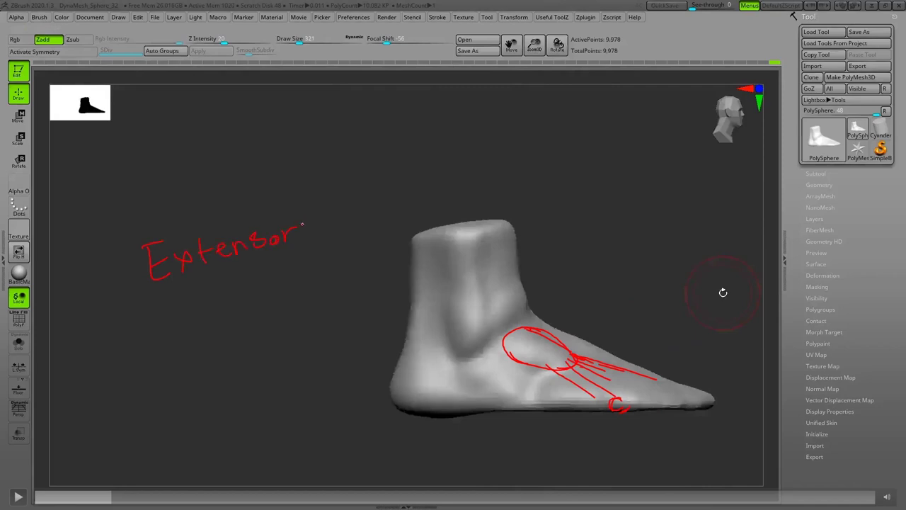
mouse_move(168, 305)
left_mouse_down()
mouse_move(170, 327)
mouse_move(194, 327)
left_mouse_up()
left_click_drag(221, 296, 221, 312)
mouse_move(231, 281)
left_mouse_down()
mouse_move(259, 293)
mouse_move(300, 269)
mouse_move(325, 273)
left_mouse_up()
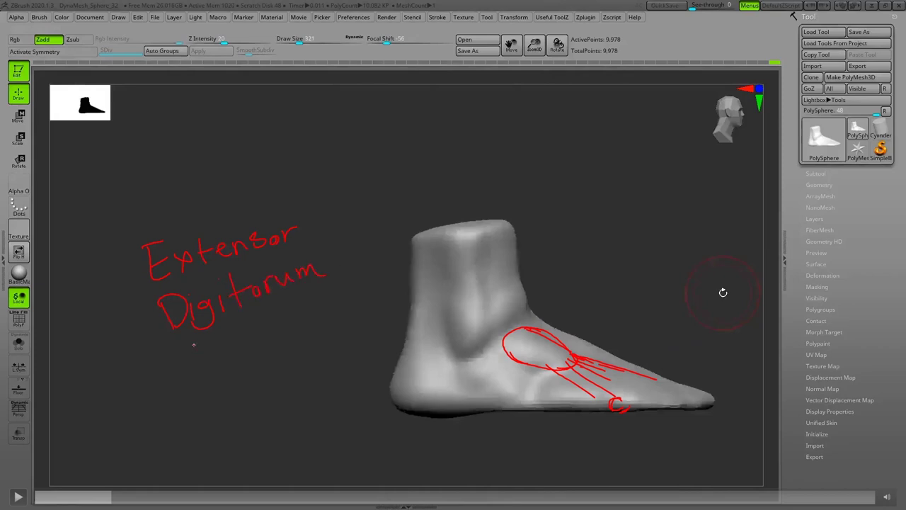
mouse_move(194, 345)
left_mouse_down()
mouse_move(235, 351)
mouse_move(280, 318)
mouse_move(294, 335)
left_mouse_up()
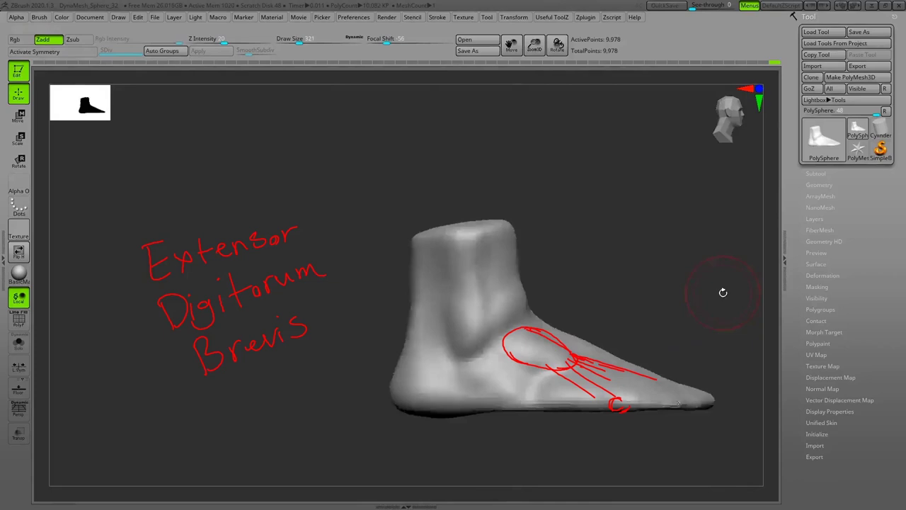
Underline and bracket the word "Brevis" and handwrite "Longus" below it.
mouse_move(320, 333)
left_mouse_down()
mouse_move(202, 382)
mouse_move(221, 380)
left_mouse_up()
left_click_drag(316, 316, 319, 339)
mouse_move(227, 391)
left_mouse_down()
mouse_move(266, 411)
mouse_move(333, 382)
mouse_move(319, 396)
left_mouse_up()
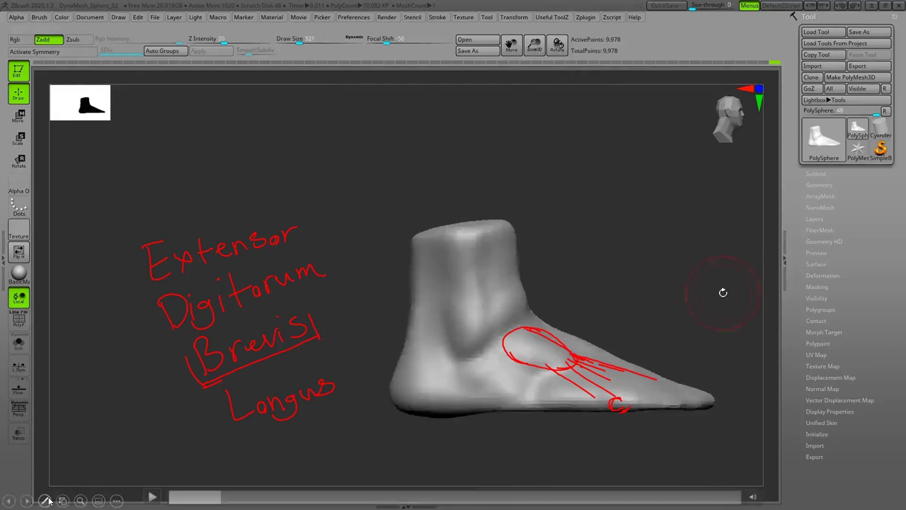
Erase all ink on the slide and play the video on to the front view with the tendon ridges over the ankle.
left_click(45, 501)
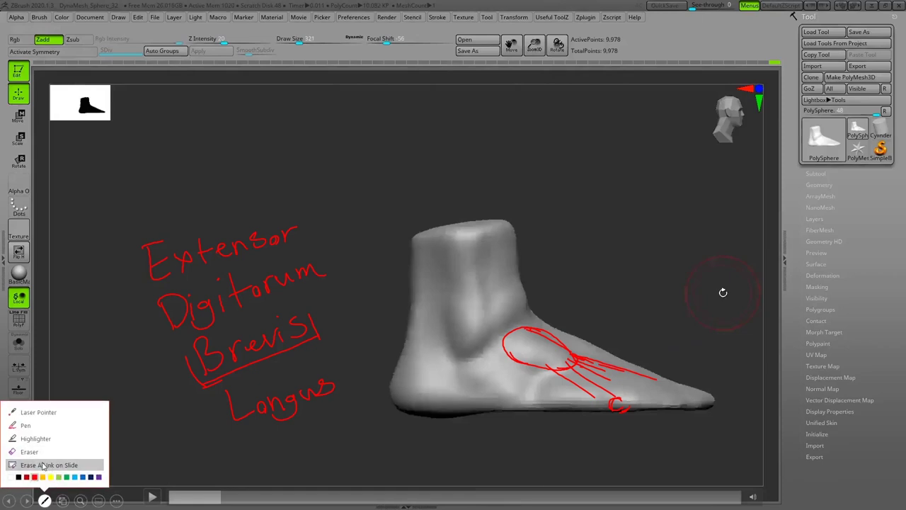
left_click(42, 466)
left_click(152, 497)
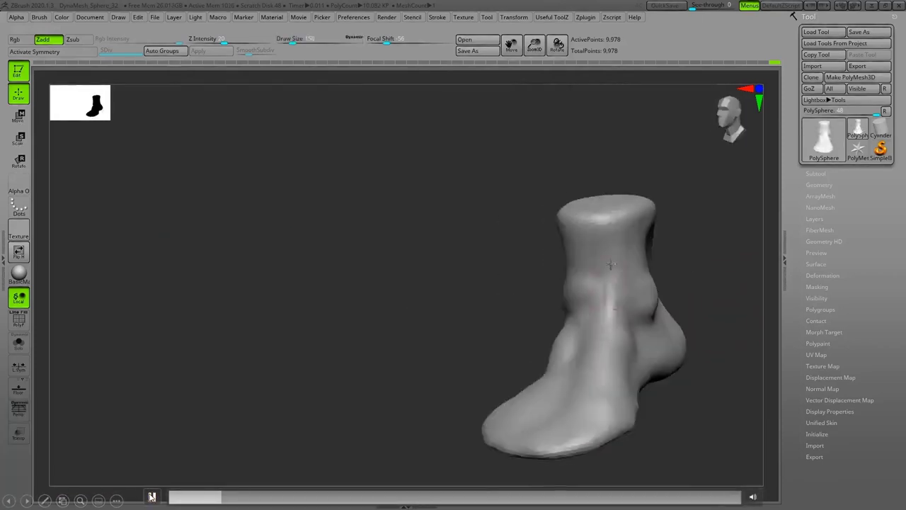
left_click(152, 497)
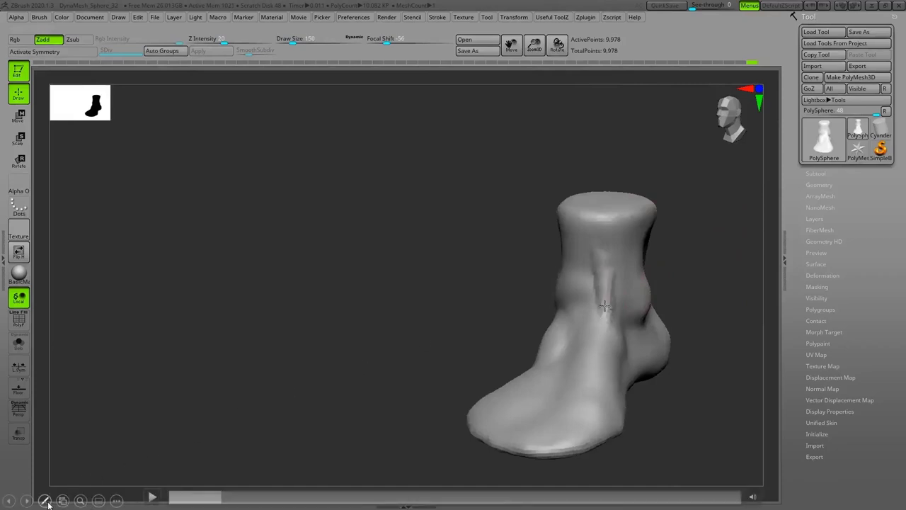
Trace both edges of the tendon running down the front of the ankle to the inner foot with the red pen.
left_click(46, 500)
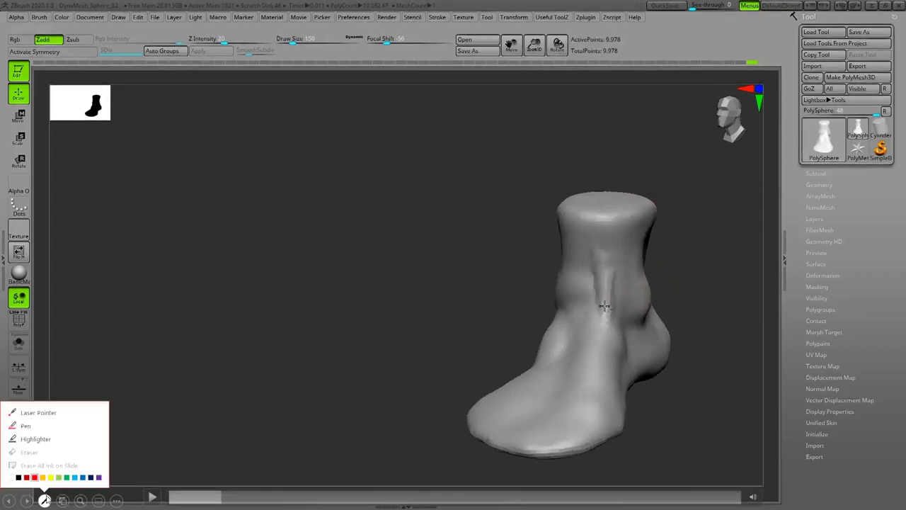
left_click(29, 426)
mouse_move(609, 251)
left_mouse_down()
mouse_move(614, 326)
mouse_move(616, 296)
left_mouse_up()
left_click_drag(596, 249, 602, 312)
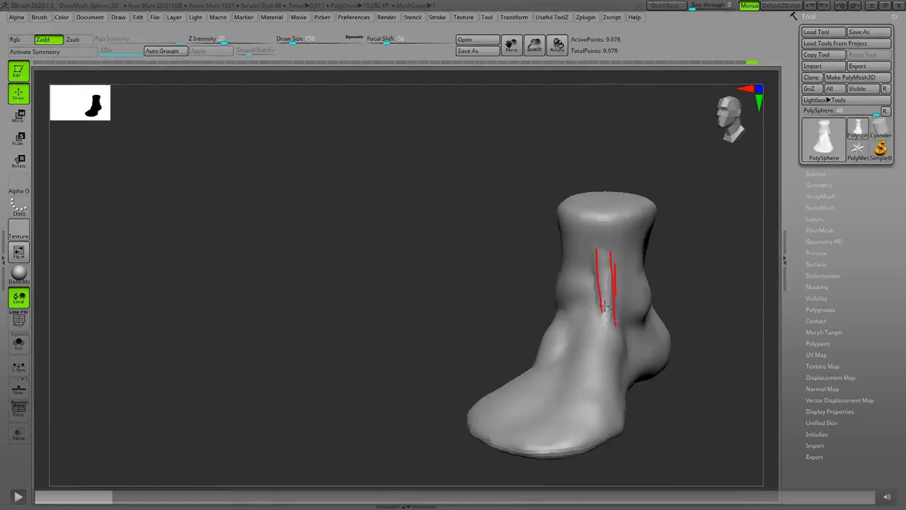
mouse_move(602, 306)
left_mouse_down()
mouse_move(622, 411)
mouse_move(621, 362)
left_mouse_up()
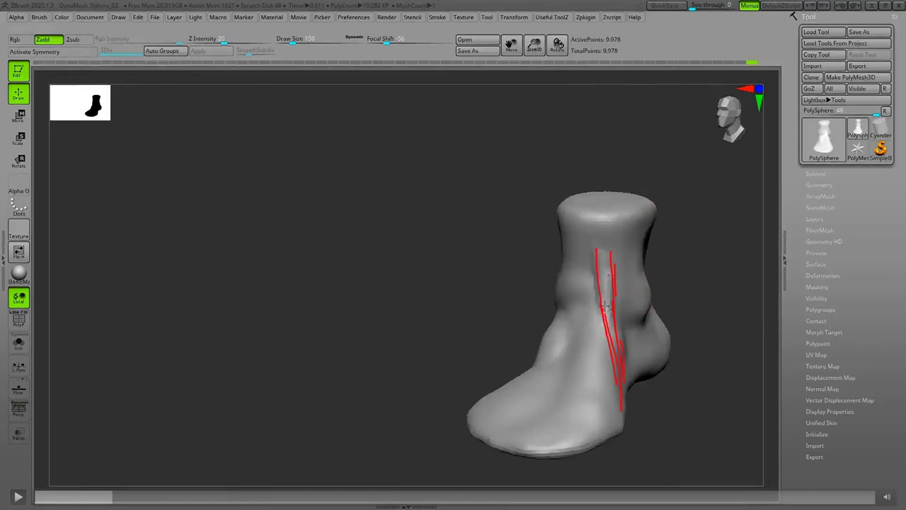
Draw an arrow out from the traced tendon and handwrite the label "Tibialis Anterior Tendon".
left_click_drag(601, 270, 505, 263)
mouse_move(343, 243)
left_mouse_down()
mouse_move(347, 279)
mouse_move(357, 239)
mouse_move(359, 276)
mouse_move(376, 263)
mouse_move(388, 276)
left_mouse_up()
mouse_move(401, 260)
left_mouse_down()
mouse_move(393, 267)
mouse_move(409, 270)
left_mouse_up()
mouse_move(412, 241)
left_mouse_down()
mouse_move(415, 272)
mouse_move(429, 269)
left_mouse_up()
left_click_drag(346, 330, 382, 323)
left_click_drag(375, 311, 417, 299)
mouse_move(420, 297)
left_mouse_down()
mouse_move(421, 309)
mouse_move(448, 289)
left_mouse_up()
left_click_drag(356, 350, 384, 338)
mouse_move(383, 354)
left_mouse_down()
mouse_move(391, 348)
mouse_move(396, 357)
left_mouse_up()
left_click_drag(400, 349, 414, 354)
left_click_drag(422, 343, 426, 351)
mouse_move(437, 339)
left_mouse_down()
mouse_move(439, 347)
mouse_move(459, 344)
left_mouse_up()
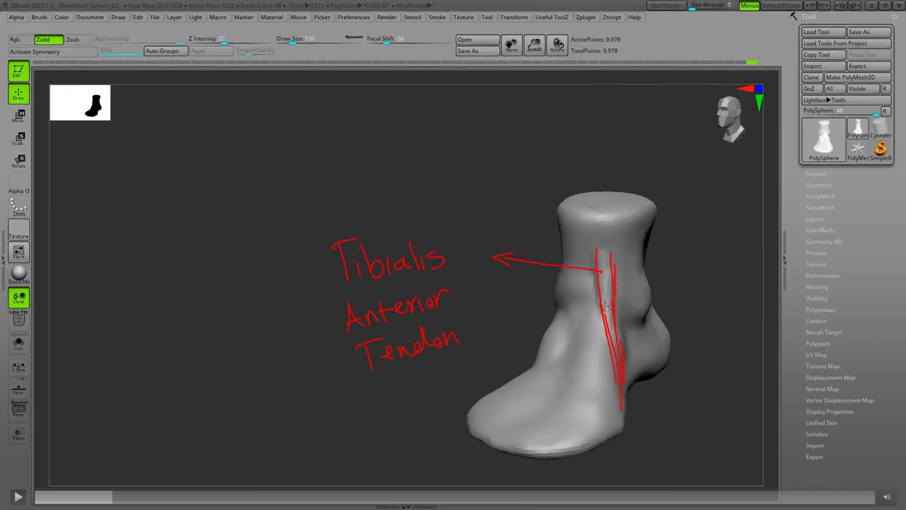
Extend the tendon line up the leg, and add an arrow from "Anterior" with the handwritten note "in front".
left_click_drag(592, 229, 598, 260)
left_click_drag(325, 323, 308, 330)
mouse_move(223, 338)
left_mouse_down()
mouse_move(233, 347)
mouse_move(255, 333)
mouse_move(258, 347)
mouse_move(291, 327)
left_mouse_up()
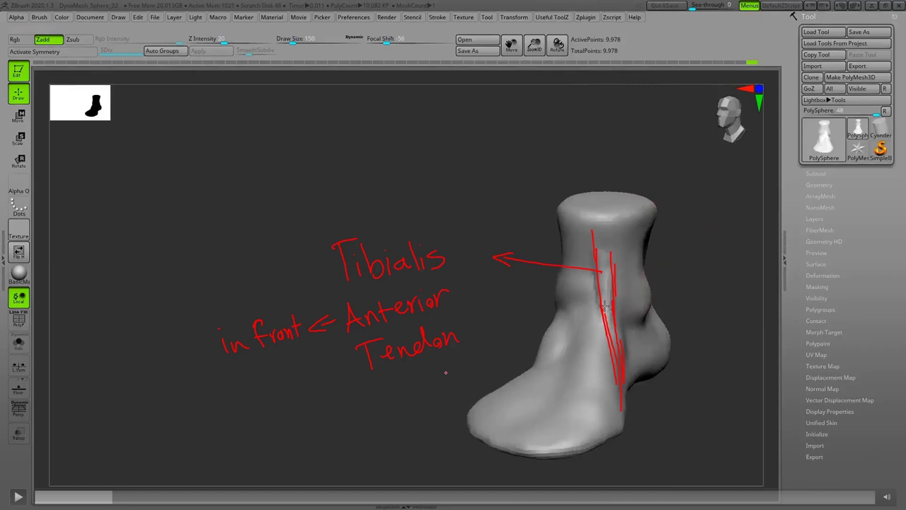
Draw a second tendon diverging toward the outer side of the ankle and an arrow leading out from it.
left_click_drag(587, 255, 570, 334)
left_click_drag(588, 276, 572, 333)
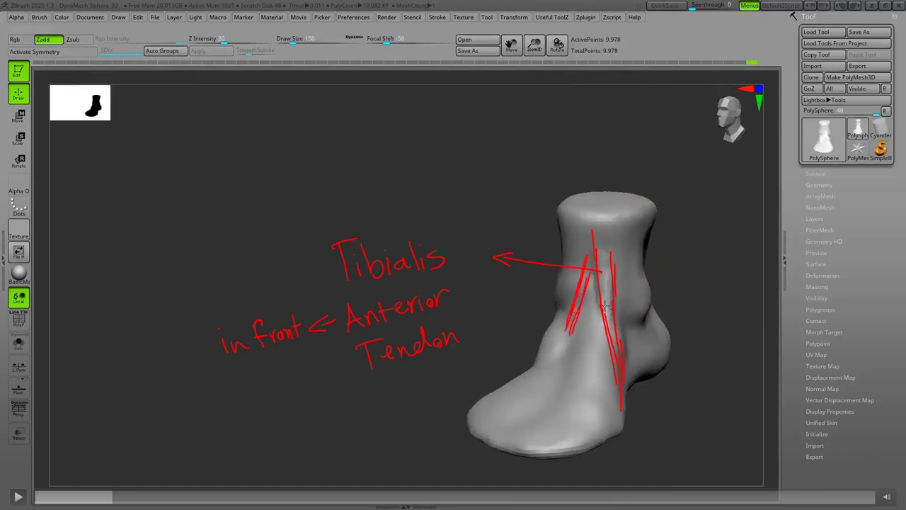
mouse_move(579, 294)
left_mouse_down()
mouse_move(574, 315)
mouse_move(687, 284)
left_mouse_up()
Handwrite the label "Extensor Digitorum Longus Tendon" at the tip of the second tendon's arrow.
mouse_move(688, 238)
left_mouse_down()
mouse_move(707, 254)
mouse_move(772, 233)
left_mouse_up()
left_click_drag(676, 300, 677, 317)
mouse_move(675, 298)
left_mouse_down()
mouse_move(679, 316)
mouse_move(697, 320)
mouse_move(764, 289)
left_mouse_up()
mouse_move(688, 329)
left_mouse_down()
mouse_move(698, 347)
mouse_move(749, 321)
left_mouse_up()
left_click_drag(761, 317, 750, 330)
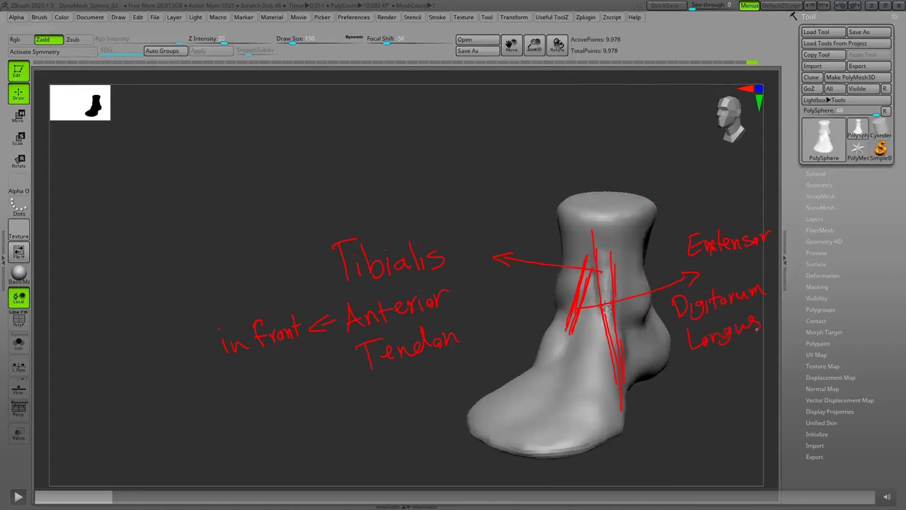
mouse_move(698, 361)
left_mouse_down()
mouse_move(701, 384)
mouse_move(706, 360)
mouse_move(719, 372)
left_mouse_up()
left_click_drag(719, 374, 730, 371)
mouse_move(739, 345)
left_mouse_down()
mouse_move(740, 371)
mouse_move(765, 354)
left_mouse_up()
Hatch the triangular gap between the two tendons with red cross lines.
mouse_move(575, 327)
left_mouse_down()
mouse_move(604, 325)
mouse_move(597, 317)
left_mouse_up()
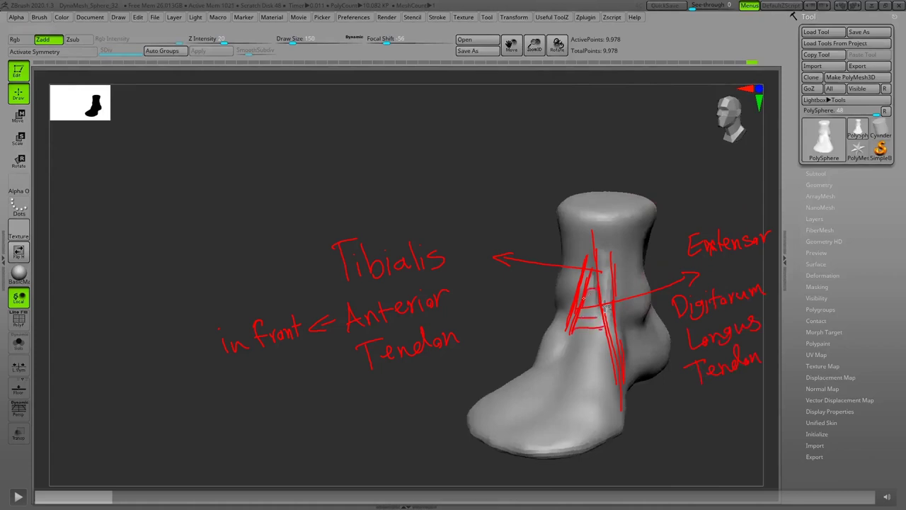
mouse_move(582, 300)
left_mouse_down()
mouse_move(599, 296)
mouse_move(604, 319)
left_mouse_up()
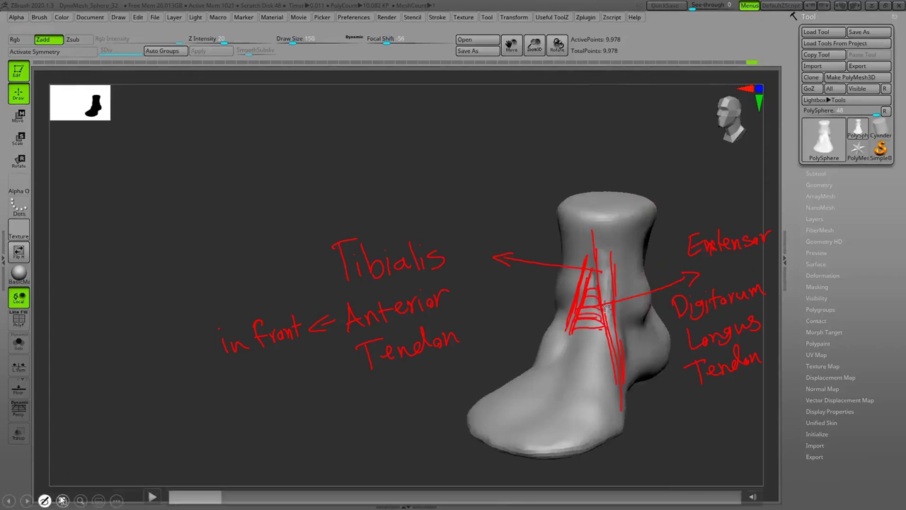
left_click(44, 501)
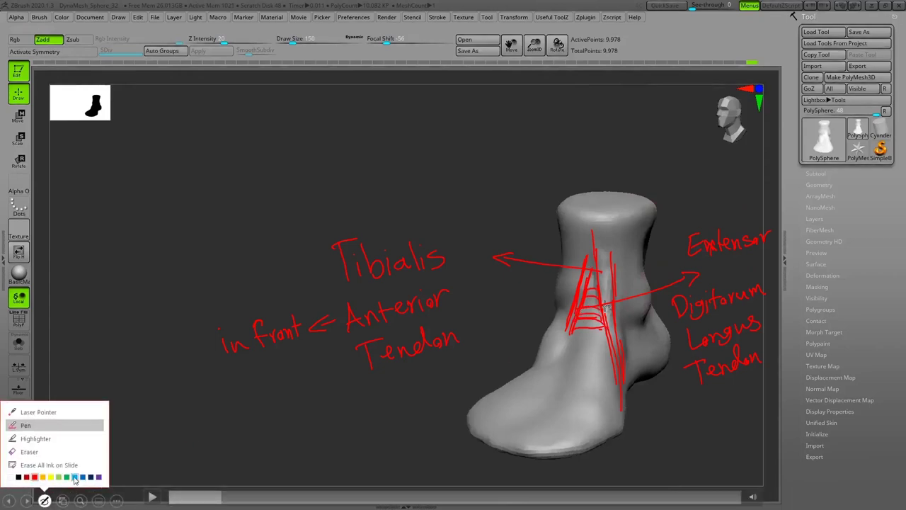
left_click(591, 297)
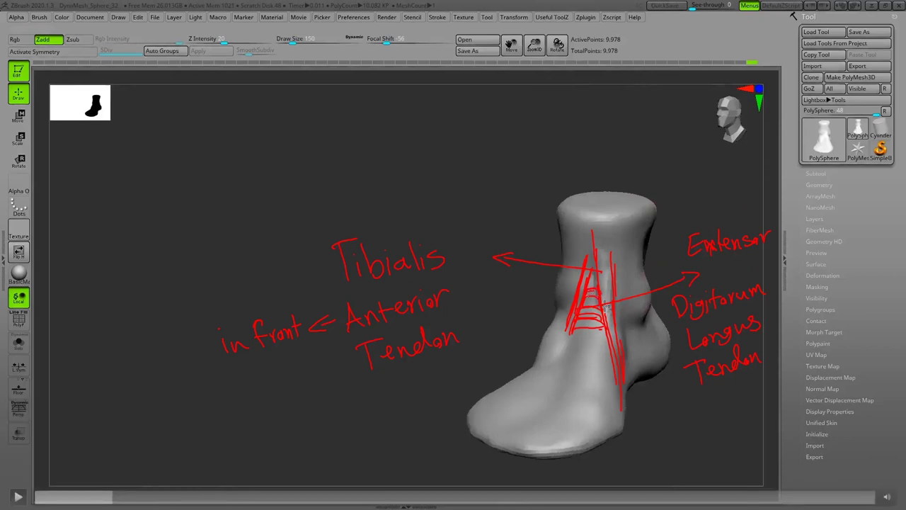
Switch the pen to light blue, and outline and hatch the triangular gap between the two tendons.
mouse_move(45, 502)
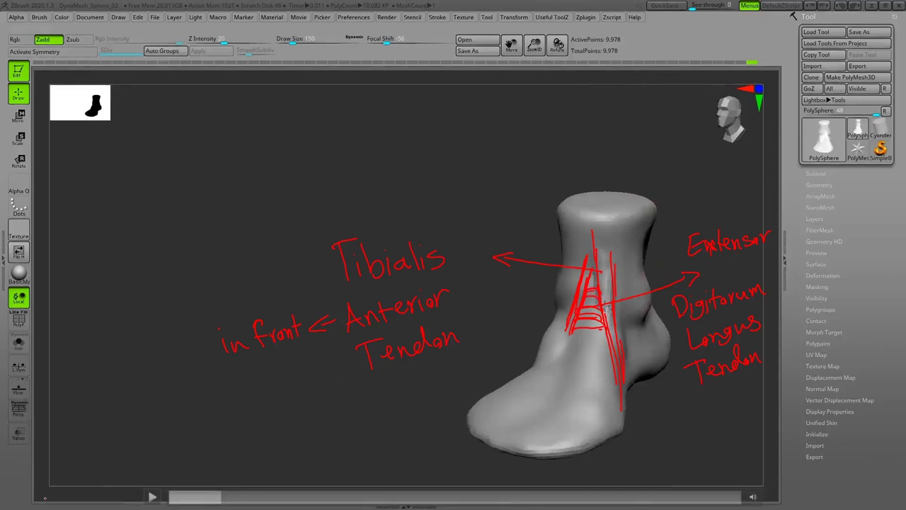
left_click(44, 501)
left_click(76, 476)
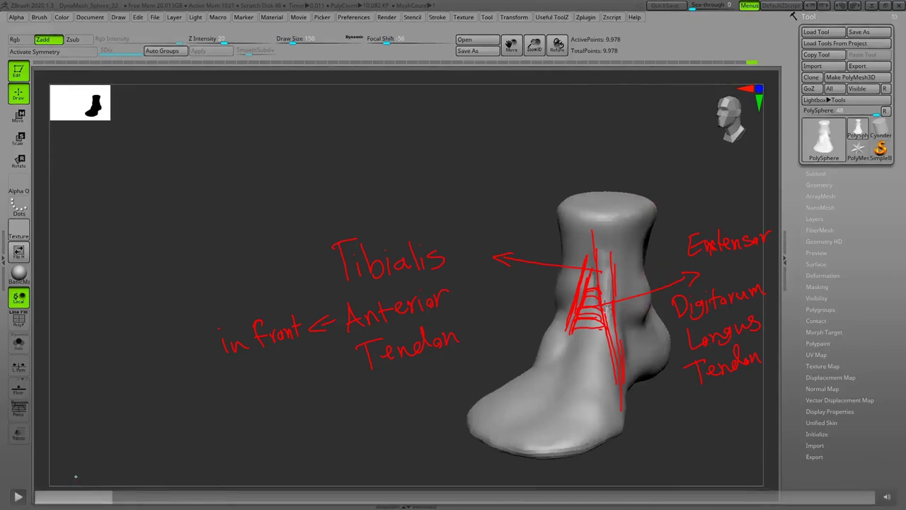
mouse_move(584, 300)
left_mouse_down()
mouse_move(601, 296)
mouse_move(604, 331)
left_mouse_up()
left_click_drag(593, 262, 582, 300)
left_click_drag(595, 258, 600, 299)
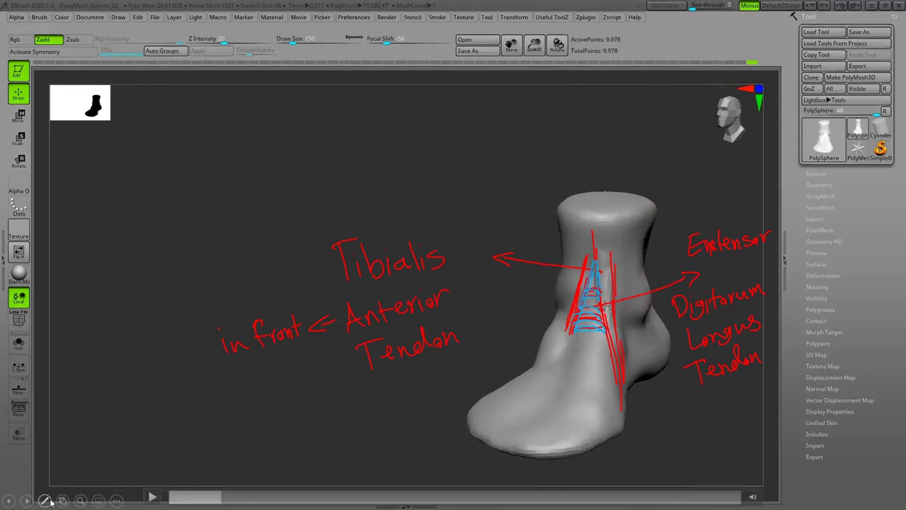
Erase all ink on the slide and resume the video.
left_click(43, 500)
left_click(48, 465)
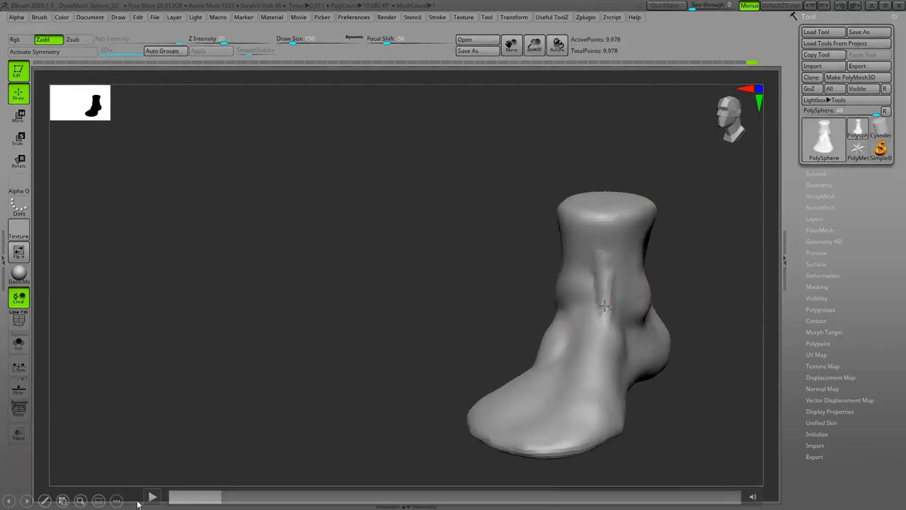
left_click(152, 497)
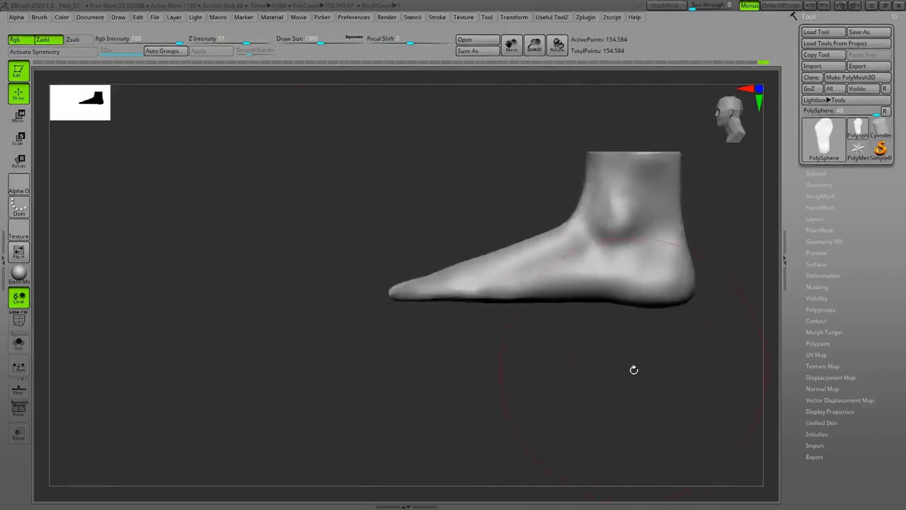
Carve the grooves that separate the toes on the front of the foot.
key("space")
left_click_drag(488, 283, 492, 305)
left_click_drag(573, 312, 615, 331)
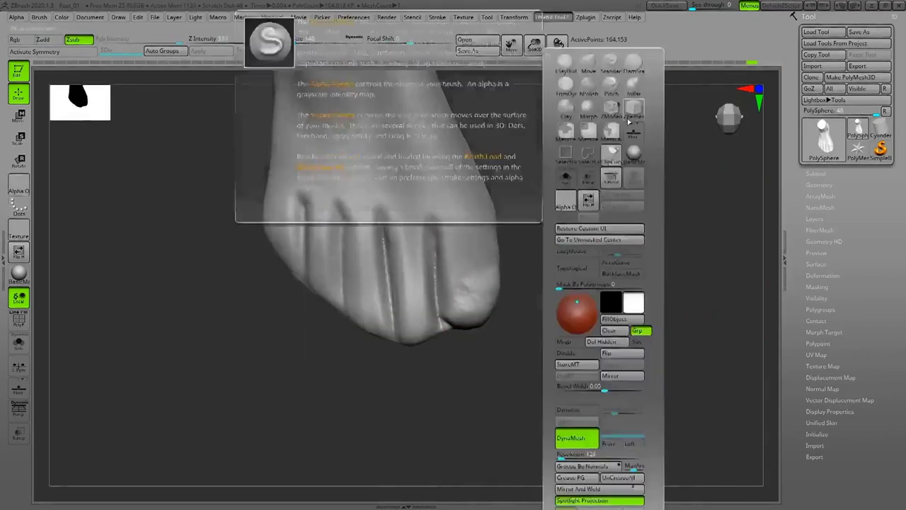
mouse_move(490, 345)
left_mouse_down()
mouse_move(659, 320)
mouse_move(566, 304)
left_mouse_up()
Build up the big toe's base joint and the bony ridge behind it on top of the foot.
key("space")
left_click_drag(460, 261, 457, 221)
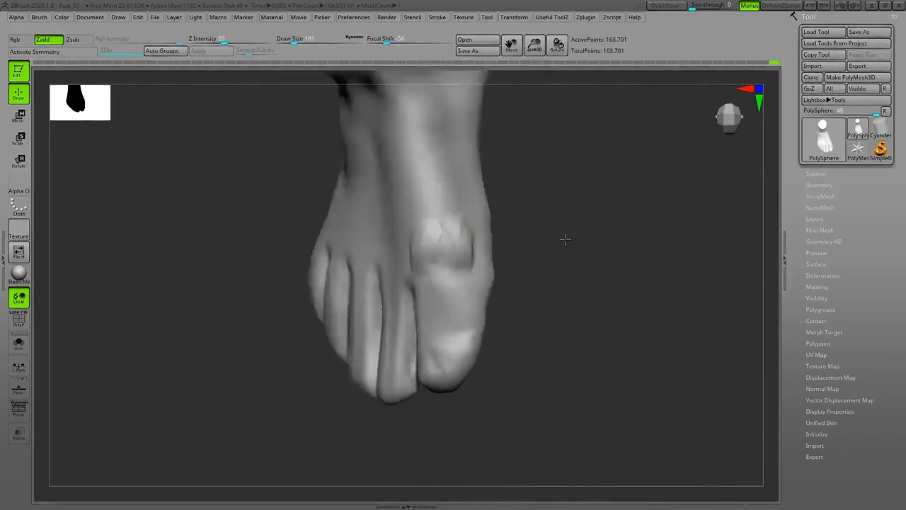
mouse_move(565, 238)
left_mouse_down()
mouse_move(571, 249)
mouse_move(660, 248)
mouse_move(566, 283)
left_mouse_up()
left_click_drag(451, 219, 467, 225)
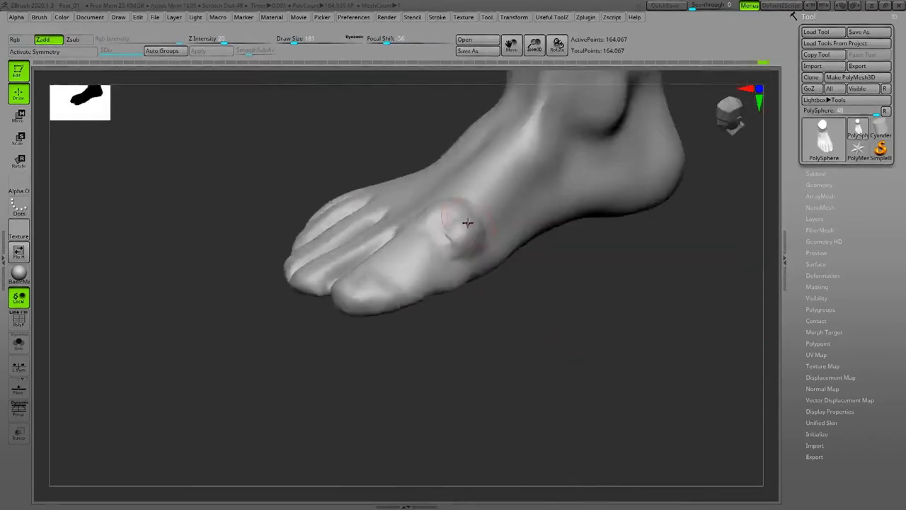
left_click_drag(491, 184, 460, 226)
mouse_move(595, 283)
left_mouse_down()
mouse_move(606, 299)
mouse_move(602, 287)
left_mouse_up()
left_click_drag(509, 201, 491, 210)
Reshape the big toe and its joint area with the Move brush.
mouse_move(567, 290)
left_mouse_down()
mouse_move(653, 305)
mouse_move(566, 300)
mouse_move(586, 329)
mouse_move(637, 273)
left_mouse_up()
key("b")
key("m")
key("v")
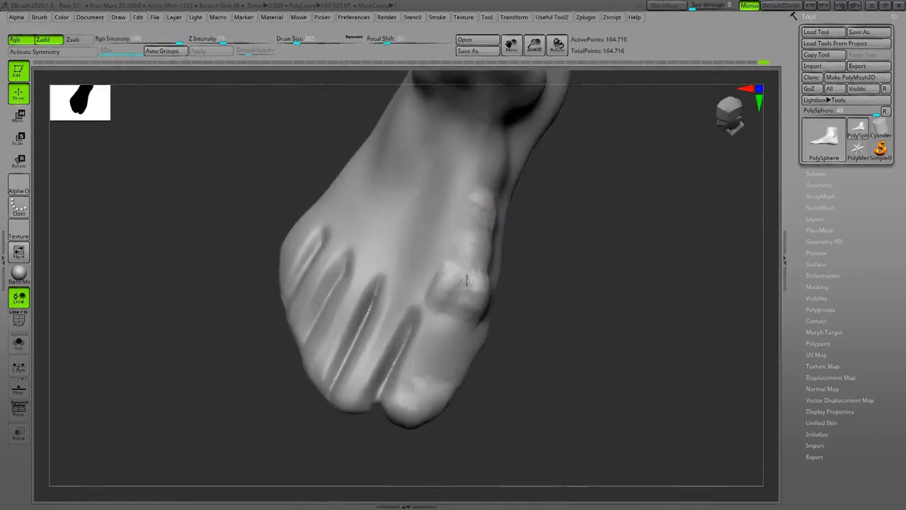
mouse_move(609, 308)
left_mouse_down()
mouse_move(549, 322)
mouse_move(605, 311)
left_mouse_up()
mouse_move(464, 315)
left_mouse_down()
mouse_move(433, 336)
mouse_move(639, 332)
mouse_move(621, 352)
mouse_move(637, 300)
mouse_move(629, 307)
mouse_move(593, 300)
left_mouse_up()
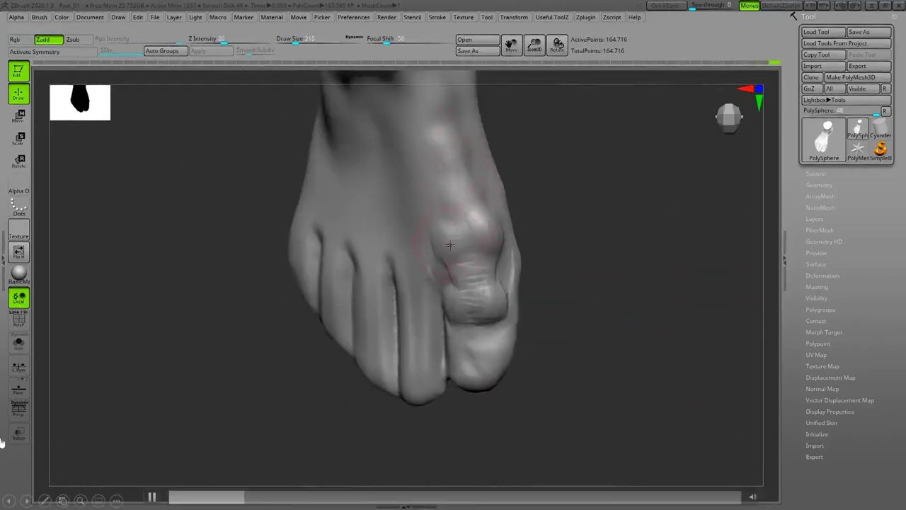
Build up the ridge running from the big toe's base joint toward the ankle, and pause the video.
left_click_drag(435, 253, 461, 203)
left_click(151, 498)
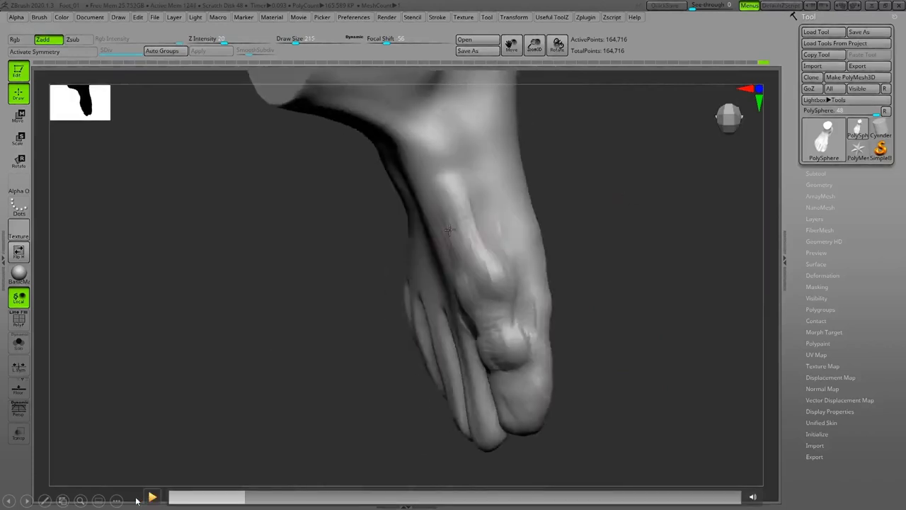
Draw a red pen outline of a long bone with two-knobbed ends beside the paused foot.
mouse_move(46, 501)
left_click(36, 426)
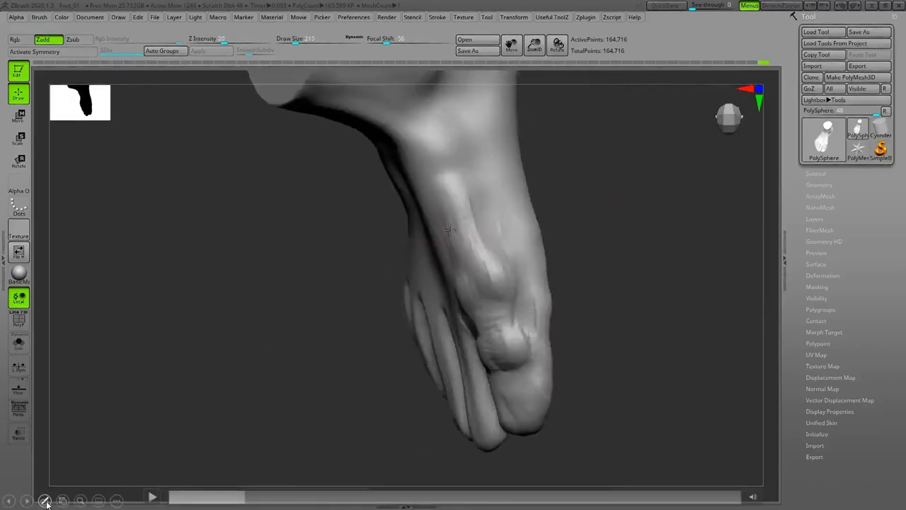
left_click(45, 501)
left_click(41, 476)
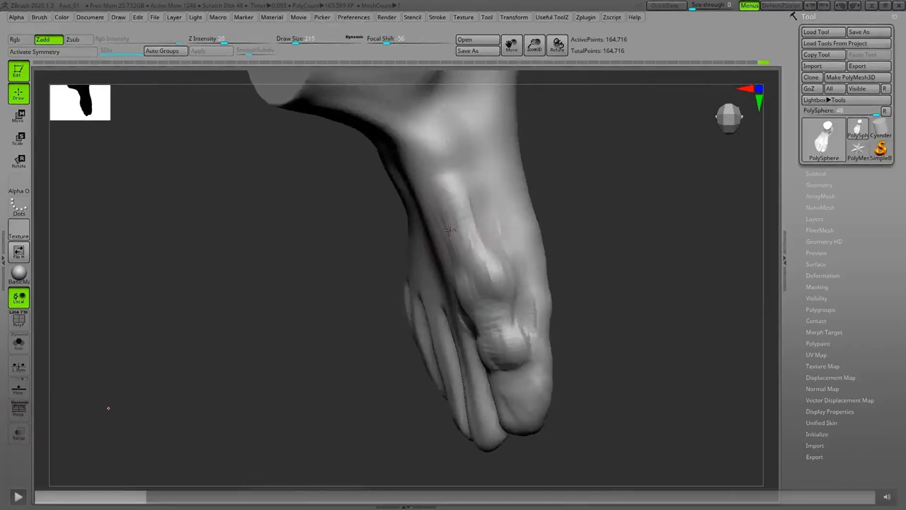
mouse_move(632, 224)
left_mouse_down()
mouse_move(653, 190)
mouse_move(696, 201)
mouse_move(670, 256)
mouse_move(671, 332)
left_mouse_up()
mouse_move(636, 229)
left_mouse_down()
mouse_move(649, 330)
mouse_move(639, 348)
mouse_move(676, 363)
mouse_move(672, 327)
mouse_move(665, 362)
left_mouse_up()
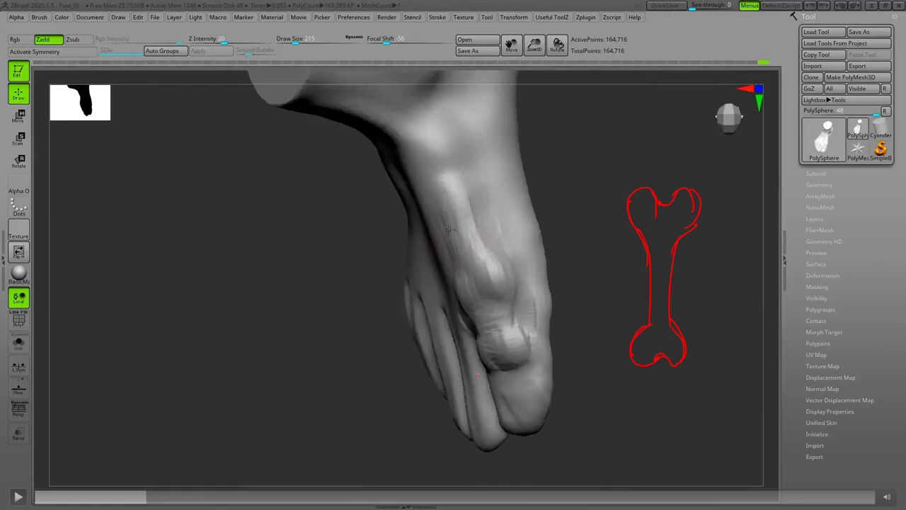
Trace the big toe's metatarsal and phalanges in red ink over the foot.
left_click_drag(451, 170, 490, 269)
mouse_move(471, 230)
left_mouse_down()
mouse_move(511, 273)
mouse_move(490, 282)
left_mouse_up()
left_click_drag(432, 225, 455, 285)
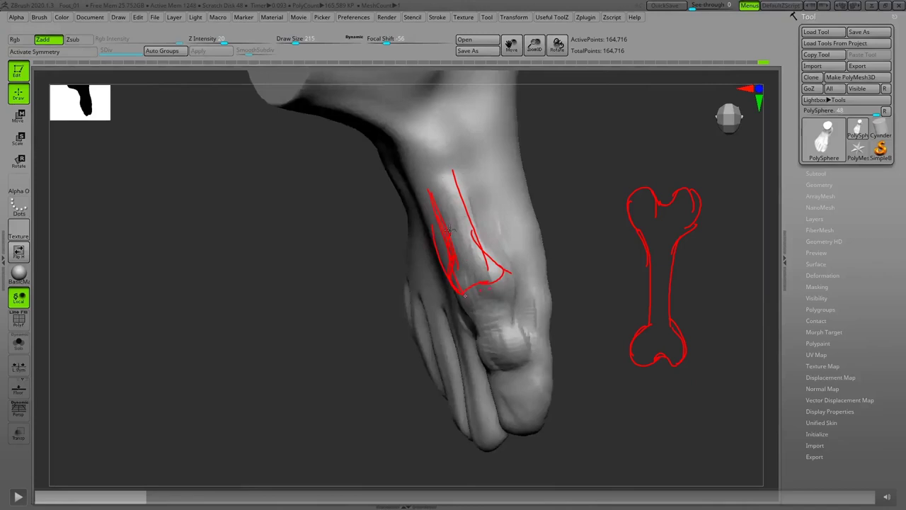
mouse_move(503, 280)
left_mouse_down()
mouse_move(473, 290)
mouse_move(476, 322)
left_mouse_up()
mouse_move(505, 278)
left_mouse_down()
mouse_move(502, 339)
mouse_move(512, 347)
mouse_move(497, 346)
left_mouse_up()
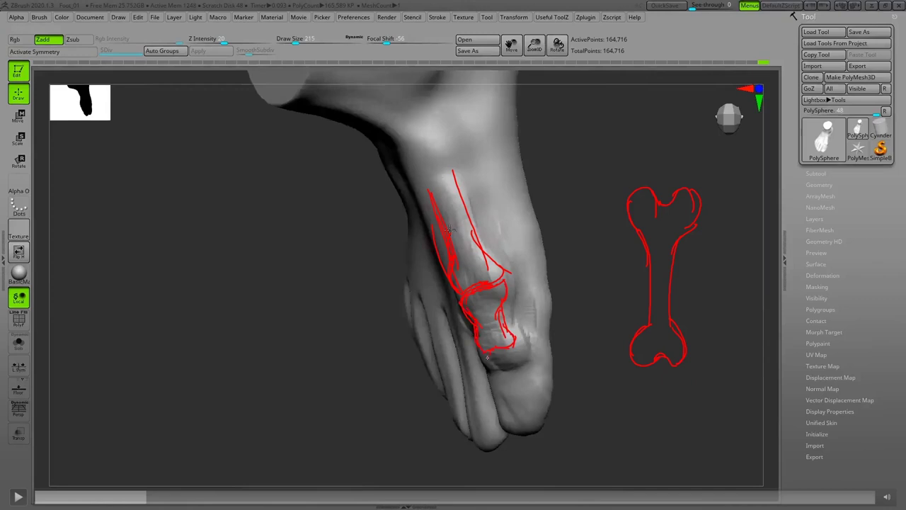
mouse_move(507, 353)
left_mouse_down()
mouse_move(490, 370)
mouse_move(502, 384)
left_mouse_up()
Circle the knobbed bone ends on the sketch and the big toe, and clear the ink to resume the video.
mouse_move(624, 202)
left_mouse_down()
mouse_move(647, 223)
mouse_move(657, 191)
mouse_move(697, 209)
mouse_move(683, 187)
mouse_move(673, 211)
mouse_move(687, 190)
left_mouse_up()
mouse_move(507, 289)
left_mouse_down()
mouse_move(495, 262)
mouse_move(502, 275)
mouse_move(450, 283)
mouse_move(476, 292)
left_mouse_up()
mouse_move(515, 345)
left_mouse_down()
mouse_move(528, 338)
mouse_move(521, 358)
mouse_move(497, 343)
left_mouse_up()
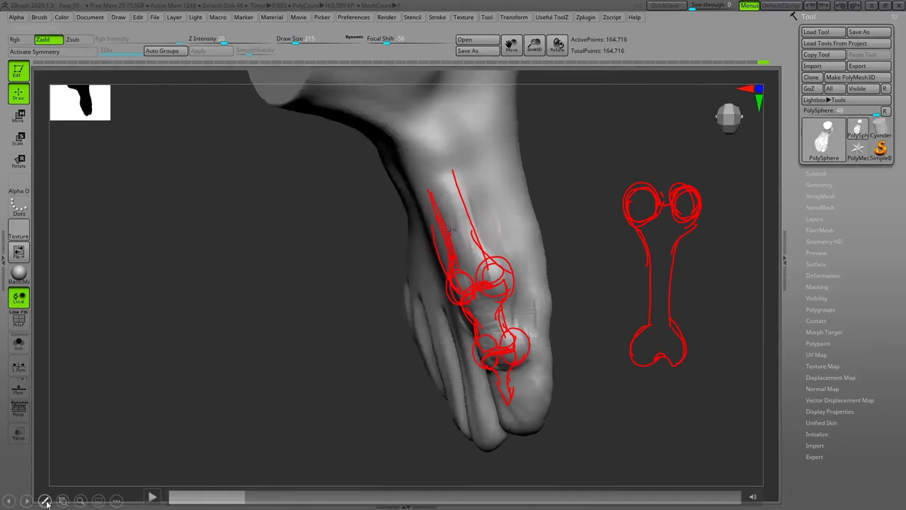
left_click(44, 500)
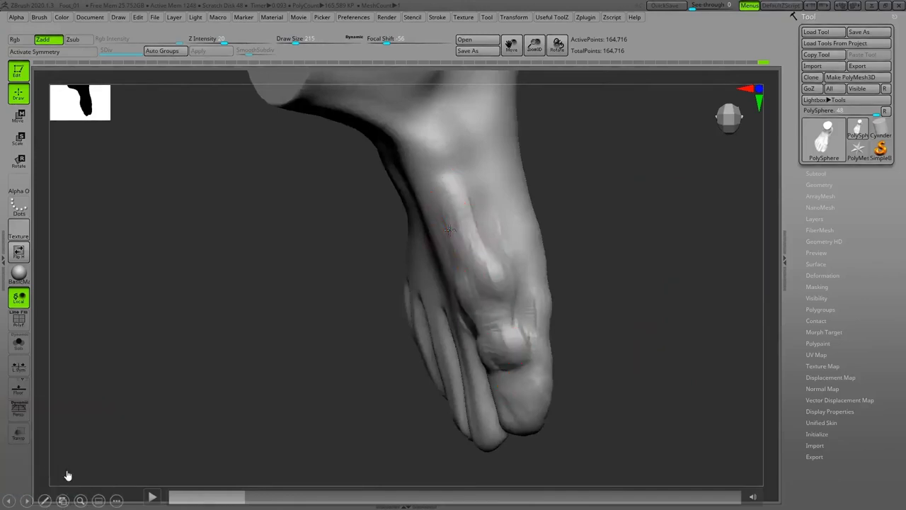
left_click(152, 497)
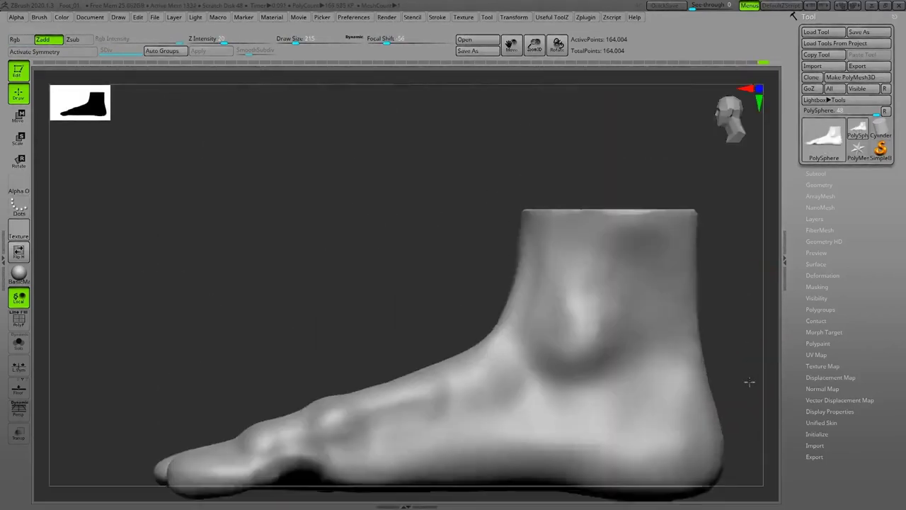
Build up the ball of the foot on the sole beneath the big toe.
mouse_move(444, 431)
left_mouse_down()
mouse_move(373, 253)
mouse_move(269, 319)
mouse_move(262, 314)
mouse_move(356, 360)
mouse_move(333, 309)
mouse_move(409, 217)
left_mouse_up()
left_click_drag(413, 316, 348, 245)
mouse_move(408, 284)
left_mouse_down()
mouse_move(385, 354)
mouse_move(376, 273)
left_mouse_up()
mouse_move(623, 275)
left_mouse_down()
mouse_move(542, 269)
mouse_move(582, 280)
left_mouse_up()
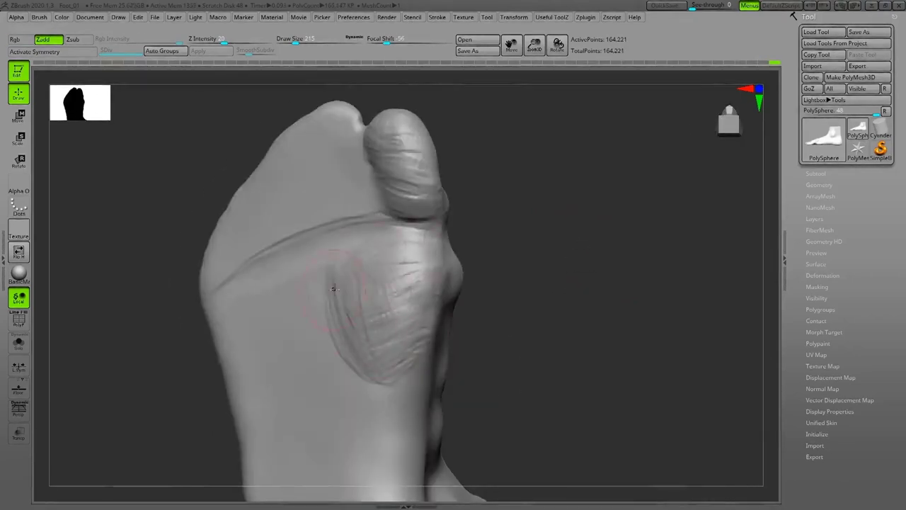
left_click_drag(333, 287, 404, 328, "shift")
mouse_move(496, 283)
left_mouse_down()
mouse_move(420, 265)
mouse_move(369, 287)
mouse_move(380, 330)
mouse_move(601, 317)
mouse_move(415, 347)
mouse_move(405, 316)
mouse_move(417, 297)
mouse_move(419, 416)
mouse_move(330, 217)
mouse_move(413, 144)
left_mouse_up()
mouse_move(359, 344)
left_mouse_down()
mouse_move(532, 237)
mouse_move(332, 354)
mouse_move(335, 368)
mouse_move(543, 415)
mouse_move(603, 384)
mouse_move(489, 467)
mouse_move(480, 201)
mouse_move(430, 401)
mouse_move(492, 226)
mouse_move(467, 319)
left_mouse_up()
Resize the Move brush and reshape the big toe's base joint and the ball of the foot.
key("space")
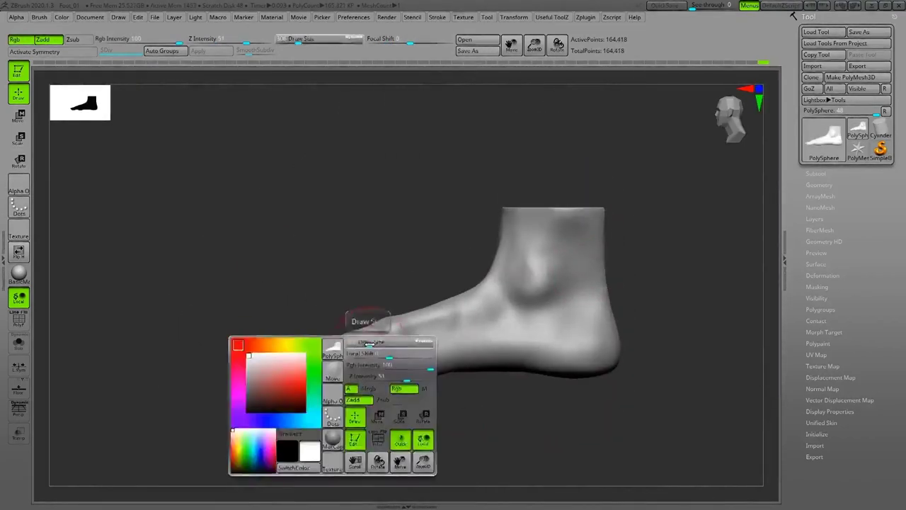
mouse_move(374, 382)
left_mouse_down()
mouse_move(380, 156)
mouse_move(390, 406)
mouse_move(599, 394)
mouse_move(617, 326)
mouse_move(444, 333)
mouse_move(479, 356)
mouse_move(481, 333)
mouse_move(512, 347)
mouse_move(587, 293)
left_mouse_up()
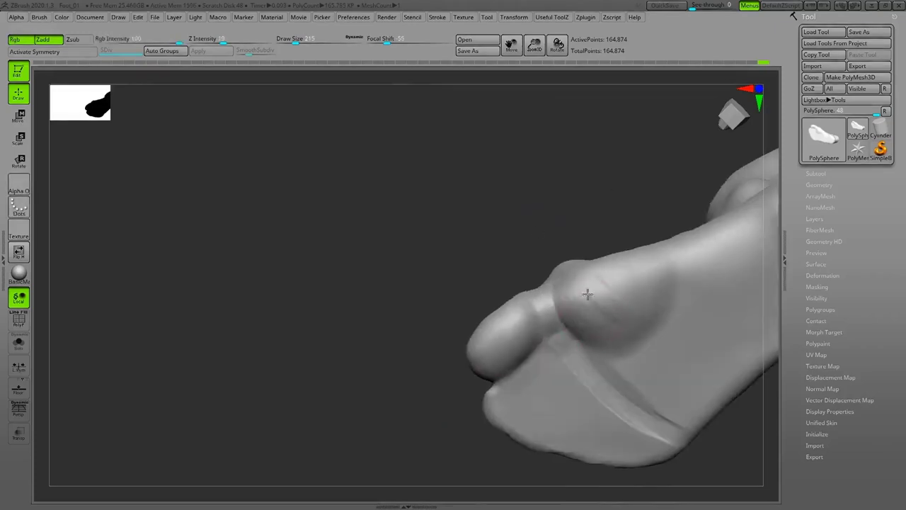
mouse_move(617, 158)
left_mouse_down()
mouse_move(696, 314)
mouse_move(669, 345)
mouse_move(664, 340)
left_mouse_up()
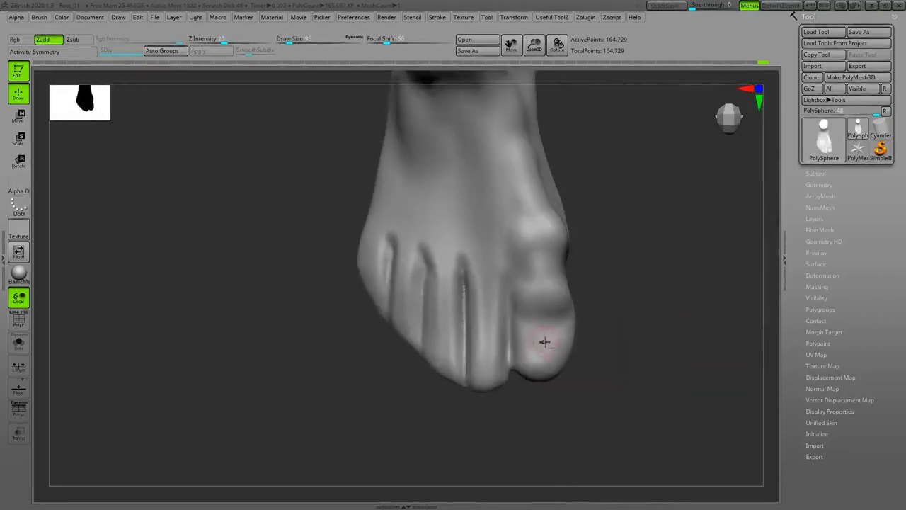
Sculpt a sunken nail bed on the tip of the big toe and build up the skin fold around it.
mouse_move(558, 343)
left_mouse_down("ctrl")
mouse_move(534, 342)
mouse_move(544, 352)
left_mouse_up("ctrl")
left_click_drag(592, 362, 616, 358)
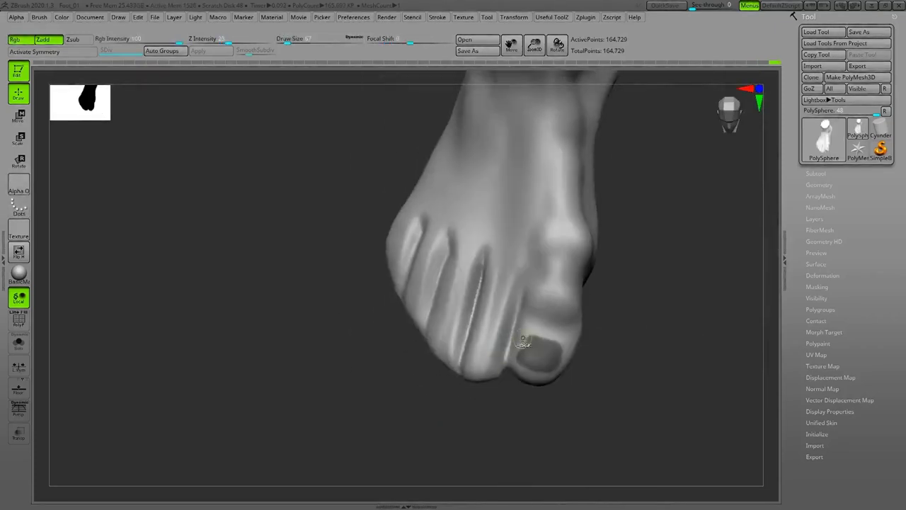
left_click_drag(522, 342, 526, 356, "ctrl")
mouse_move(593, 354)
left_mouse_down()
mouse_move(615, 347)
mouse_move(575, 361)
mouse_move(667, 358)
mouse_move(673, 382)
mouse_move(556, 335)
left_mouse_up()
mouse_move(645, 353)
left_mouse_down()
mouse_move(603, 347)
mouse_move(646, 351)
left_mouse_up()
left_click_drag(545, 322, 572, 337)
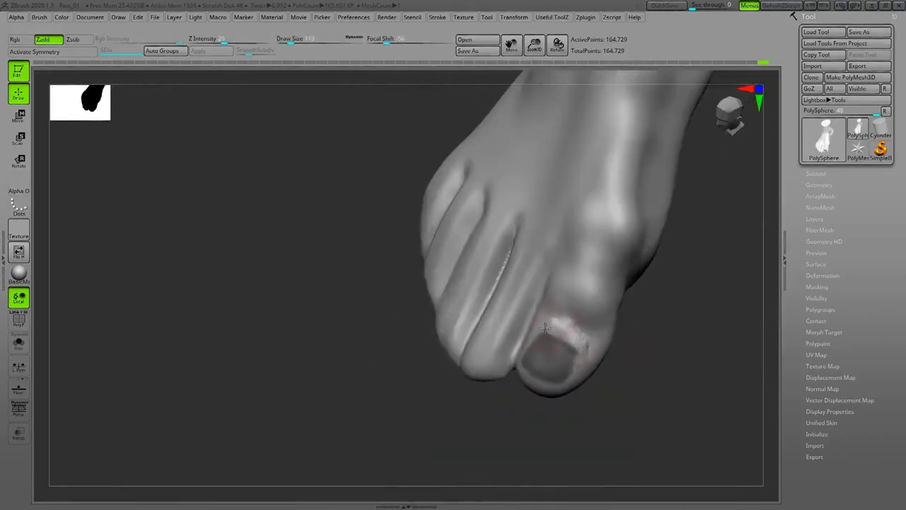
left_click_drag(643, 349, 618, 350)
Refine the big toe's nail and adjust the shape of the toe tip.
mouse_move(562, 332)
left_mouse_down()
mouse_move(577, 354)
mouse_move(669, 318)
mouse_move(583, 314)
mouse_move(566, 298)
mouse_move(552, 321)
mouse_move(616, 196)
mouse_move(611, 404)
mouse_move(390, 347)
mouse_move(381, 330)
mouse_move(567, 443)
mouse_move(487, 316)
mouse_move(603, 387)
mouse_move(664, 385)
mouse_move(586, 319)
mouse_move(699, 355)
mouse_move(547, 404)
left_mouse_up()
key("space")
mouse_move(574, 345)
left_mouse_down()
mouse_move(571, 364)
mouse_move(532, 369)
mouse_move(669, 424)
mouse_move(708, 396)
left_mouse_up()
key("space")
left_click_drag(599, 353, 595, 353)
mouse_move(595, 425)
left_mouse_down()
mouse_move(665, 382)
mouse_move(637, 305)
mouse_move(718, 390)
mouse_move(689, 401)
left_mouse_up()
key("space")
left_click(668, 398)
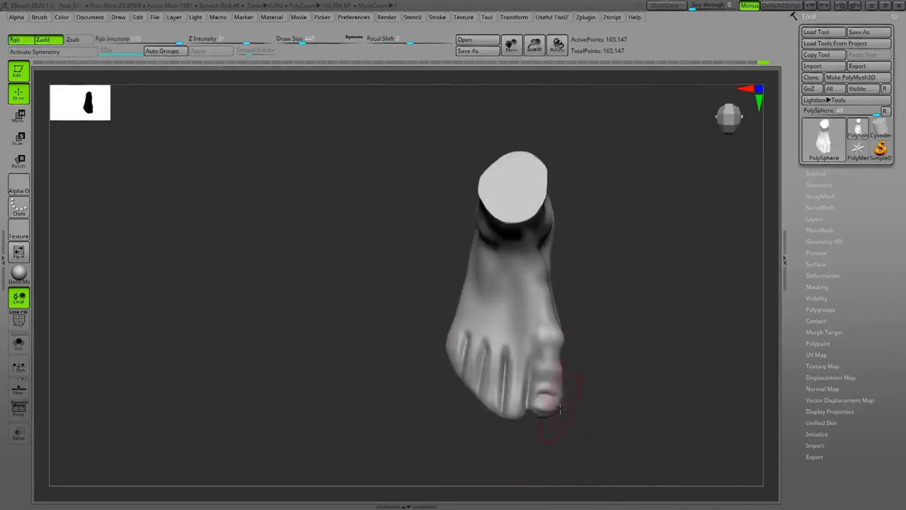
left_click_drag(558, 394, 554, 398)
left_click_drag(637, 386, 646, 376)
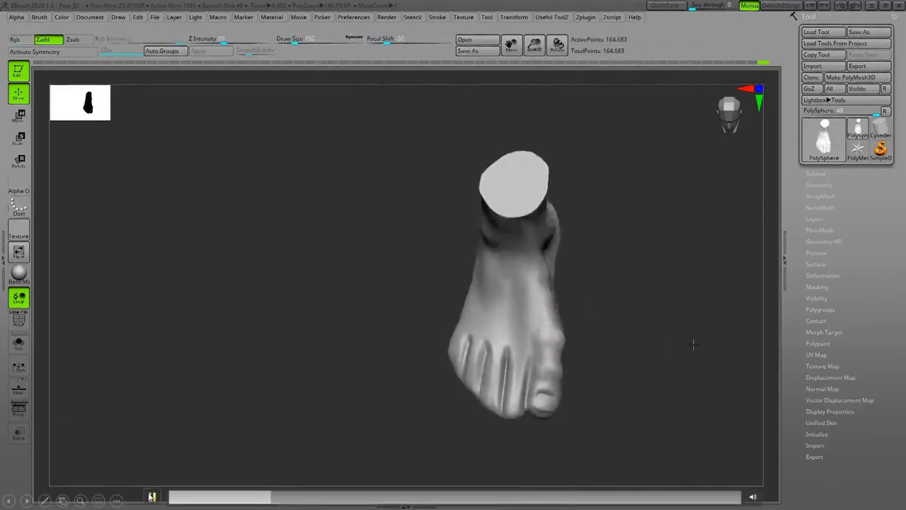
Pause the video to sketch a toe profile, an arrow and angular toe-tip outlines in pen ink, and clear the ink to resume playback.
left_click(151, 497)
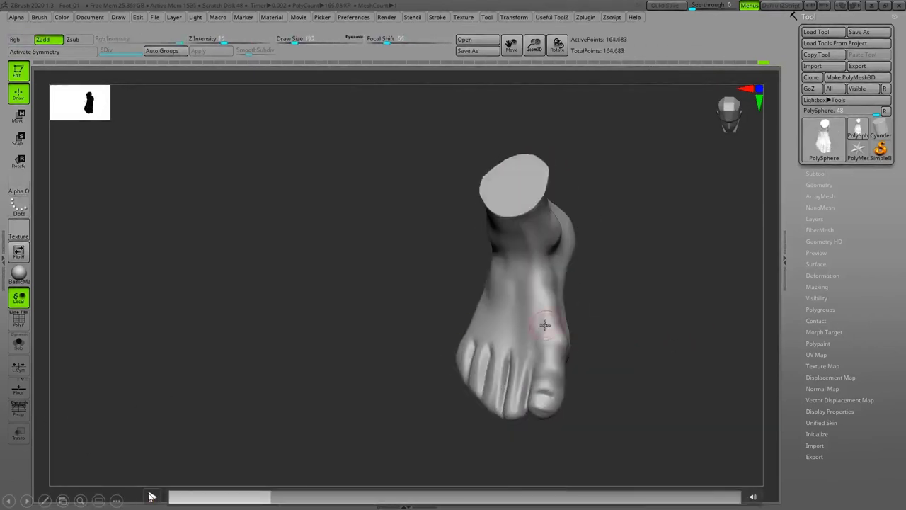
left_click(44, 500)
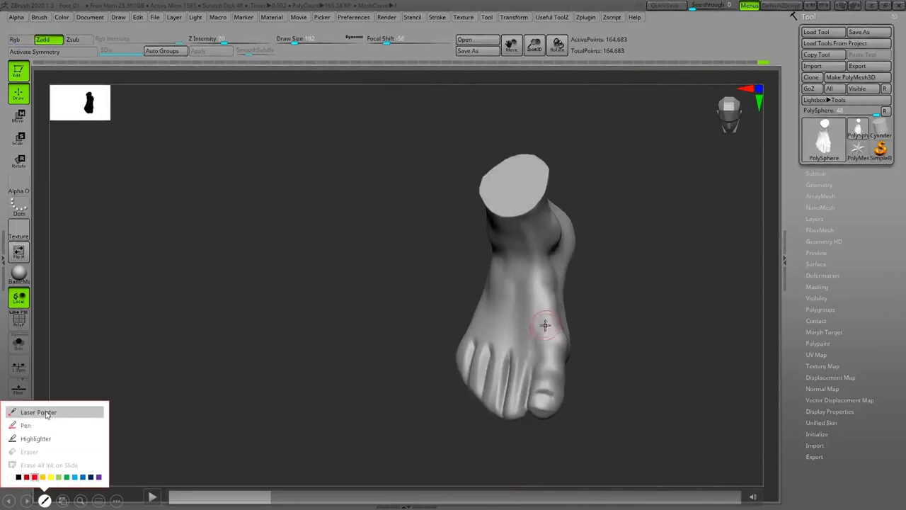
left_click(36, 425)
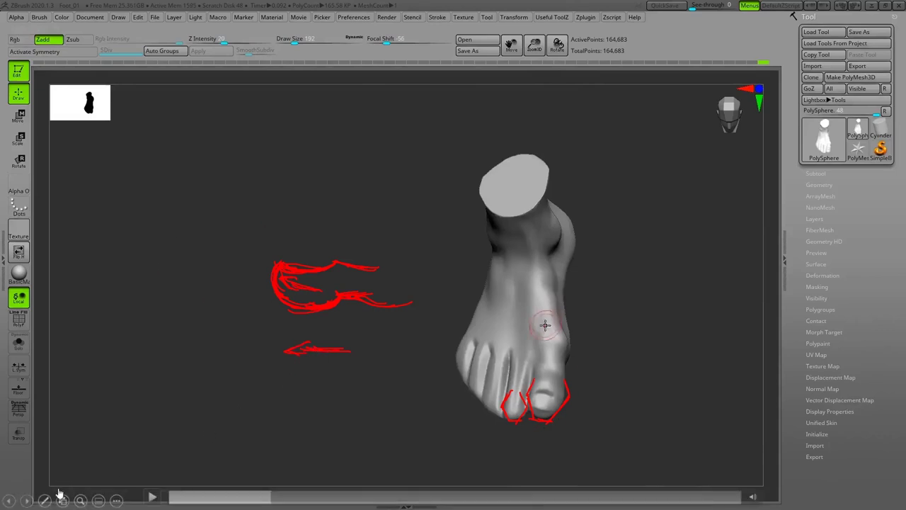
left_click(44, 501)
left_click(47, 471)
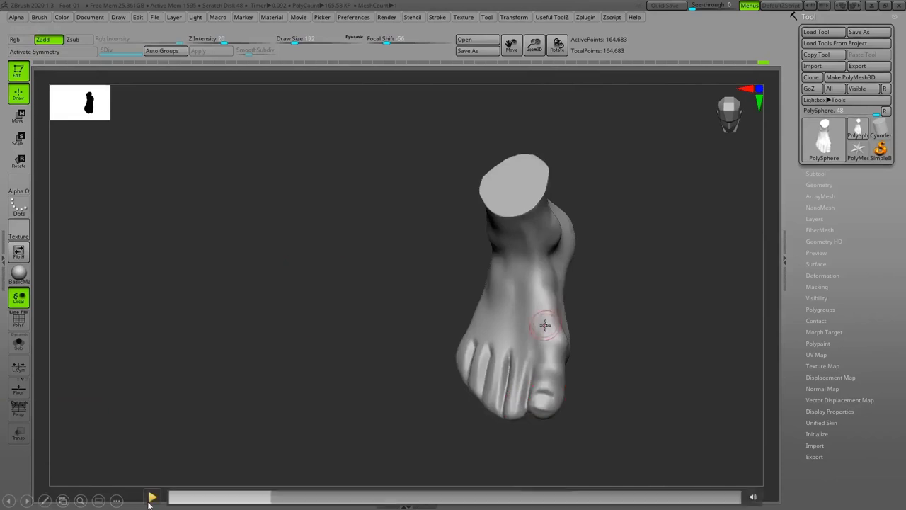
left_click(150, 501)
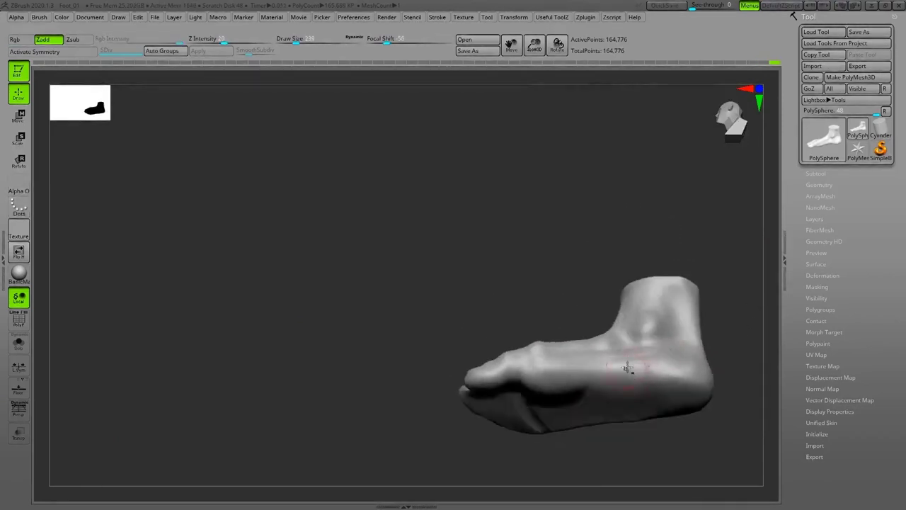
Build up and smooth the muscle mass along the inner side of the foot from heel to big toe.
left_click_drag(761, 355, 714, 358)
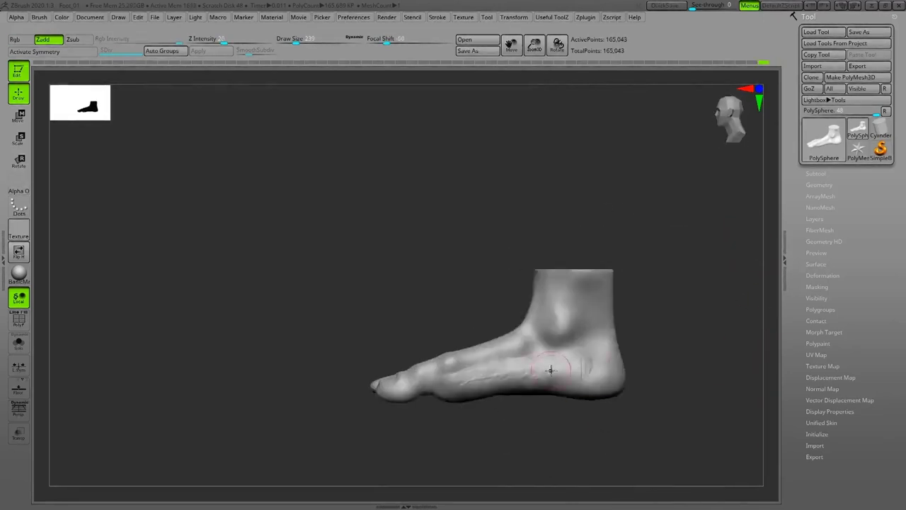
mouse_move(570, 369)
left_mouse_down()
mouse_move(508, 367)
mouse_move(449, 384)
left_mouse_up()
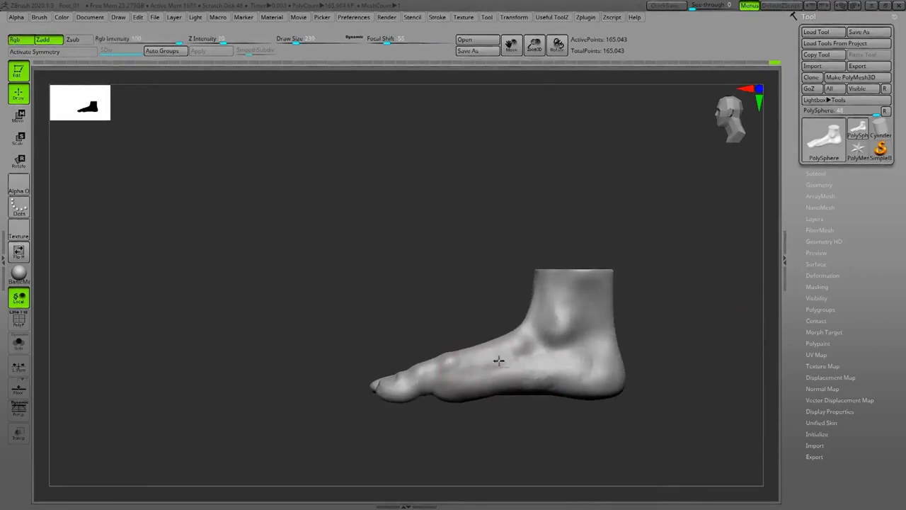
mouse_move(530, 344)
left_mouse_down()
mouse_move(706, 275)
mouse_move(694, 304)
mouse_move(715, 344)
mouse_move(531, 361)
left_mouse_up()
Build up the outer edge of the sole between the heel and the toes.
left_click_drag(706, 333, 708, 269)
mouse_move(502, 305)
left_mouse_down()
mouse_move(483, 314)
mouse_move(514, 276)
mouse_move(493, 276)
mouse_move(506, 289)
mouse_move(509, 277)
left_mouse_up()
mouse_move(510, 277)
right_mouse_down()
mouse_move(488, 352)
mouse_move(470, 351)
right_mouse_up()
left_click_drag(469, 281, 479, 354)
right_click_drag(476, 341, 498, 342)
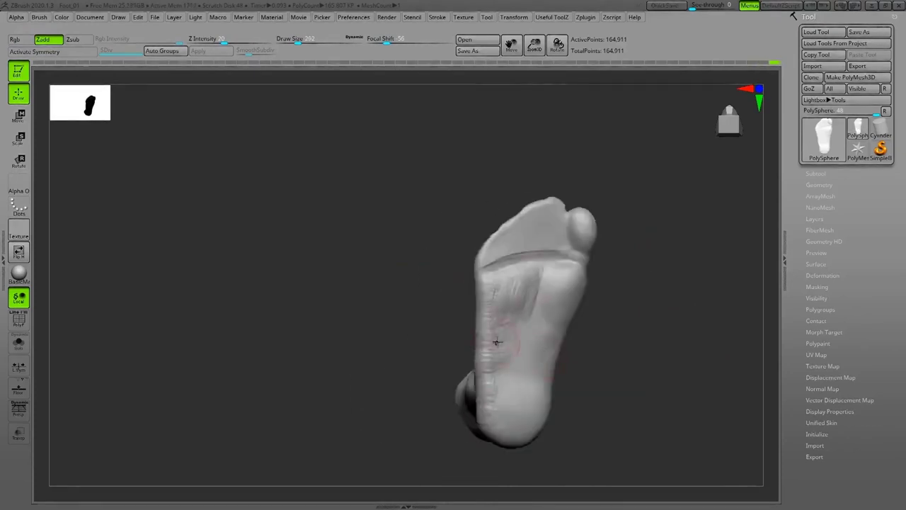
Add volume across the middle of the sole and along the outer side of the foot.
mouse_move(602, 280)
left_mouse_down()
mouse_move(667, 267)
mouse_move(607, 280)
left_mouse_up()
left_click_drag(522, 333, 541, 318)
mouse_move(540, 318)
right_mouse_down()
mouse_move(519, 356)
mouse_move(672, 320)
right_mouse_up()
left_click_drag(672, 319, 617, 325)
left_click_drag(523, 320, 559, 337)
mouse_move(659, 311)
left_mouse_down()
mouse_move(706, 305)
mouse_move(669, 309)
left_mouse_up()
left_click_drag(563, 337, 477, 343)
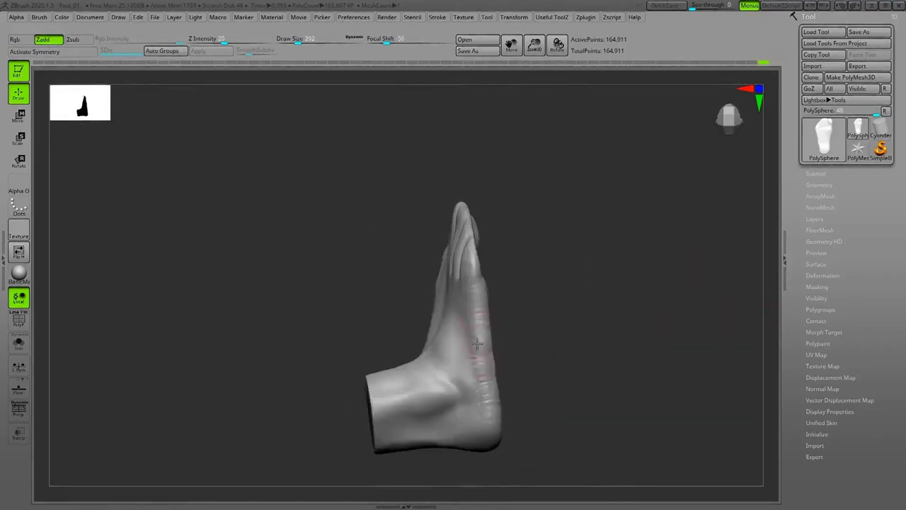
left_click_drag(534, 321, 656, 342)
Undo the last stroke and refine the inner side of the foot between the ankle and the big toe joint.
key("space")
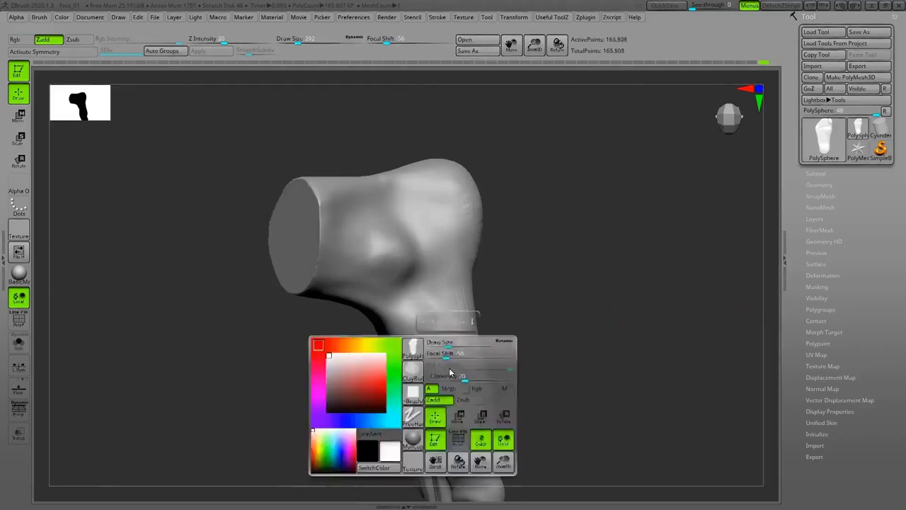
key("ctrl+z")
left_click_drag(453, 357, 428, 340)
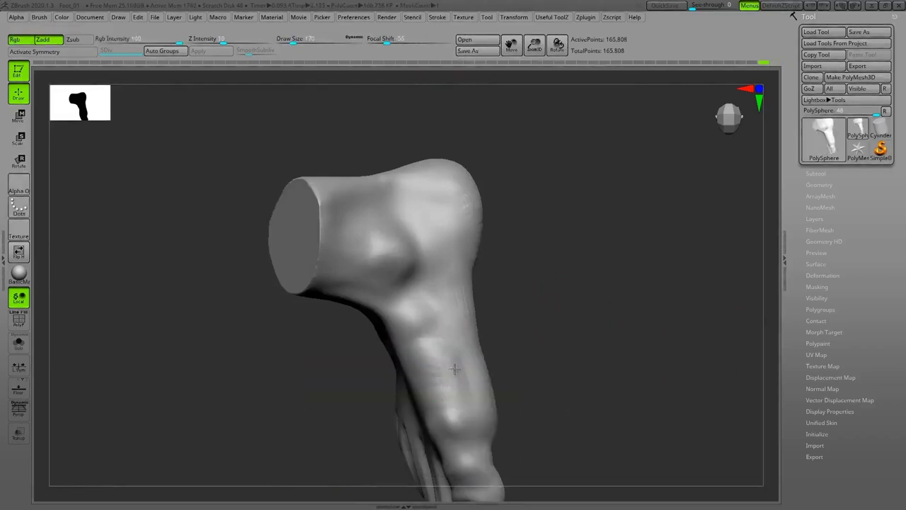
left_click_drag(598, 319, 560, 315)
mouse_move(559, 283)
left_mouse_down()
mouse_move(635, 279)
mouse_move(542, 282)
left_mouse_up()
Adjust the foot's silhouette below the ankle with the Move brush, and pause the video on the sole view.
mouse_move(584, 258)
left_mouse_down()
mouse_move(673, 242)
mouse_move(659, 336)
left_mouse_up()
mouse_move(647, 381)
left_mouse_down()
mouse_move(654, 285)
mouse_move(668, 300)
mouse_move(644, 278)
left_mouse_up()
key("b")
key("m")
key("v")
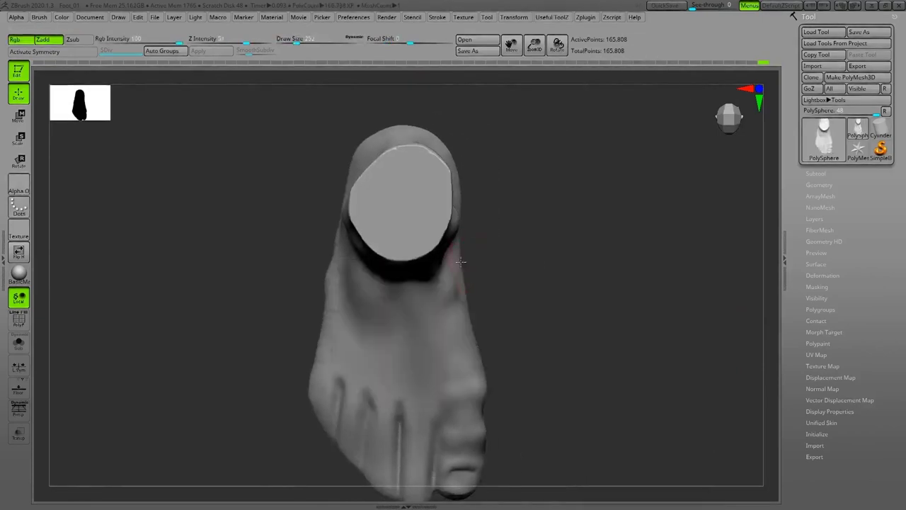
left_click(153, 500)
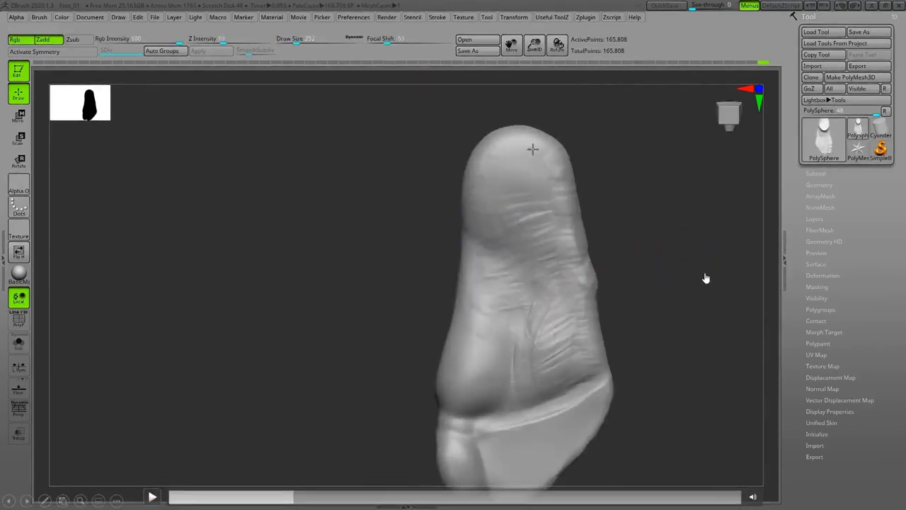
Outline the little toe's metatarsal and adjoining bone in red ink on the sole's outer edge, and erase the ink.
left_click(45, 501)
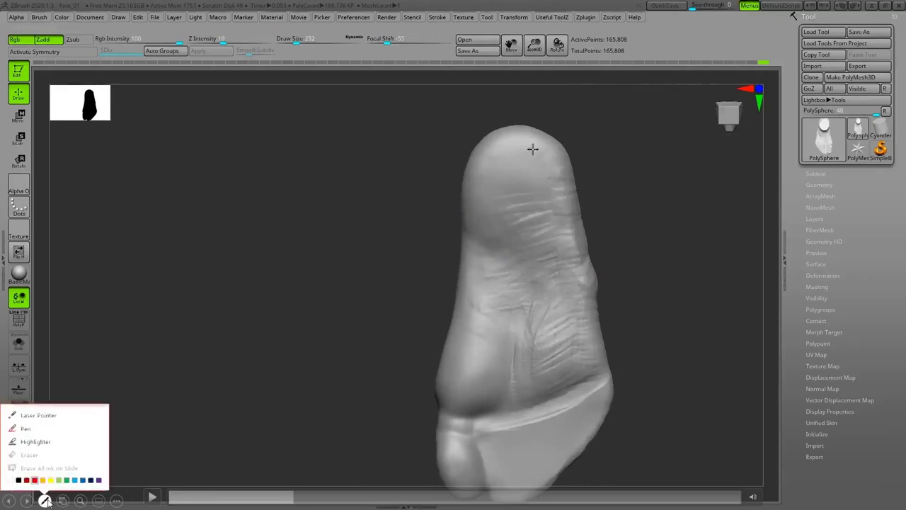
left_click(28, 438)
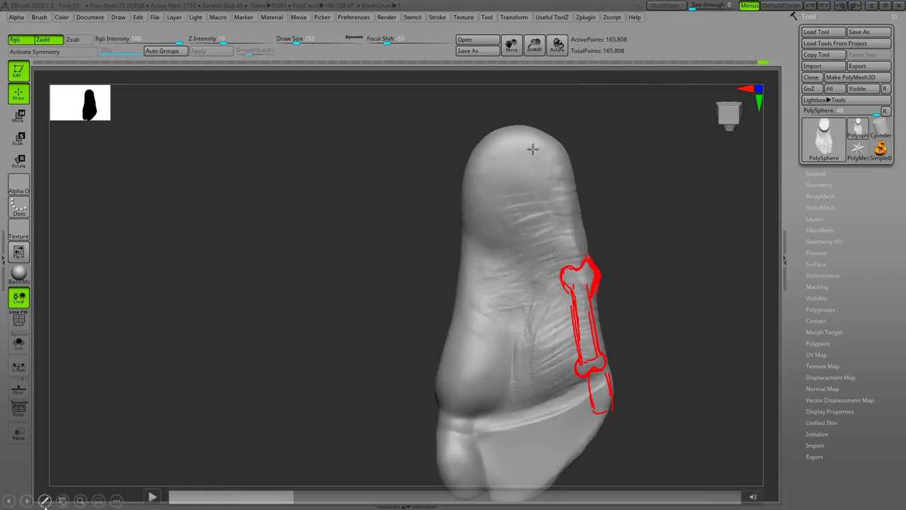
left_click(44, 500)
left_click(41, 461)
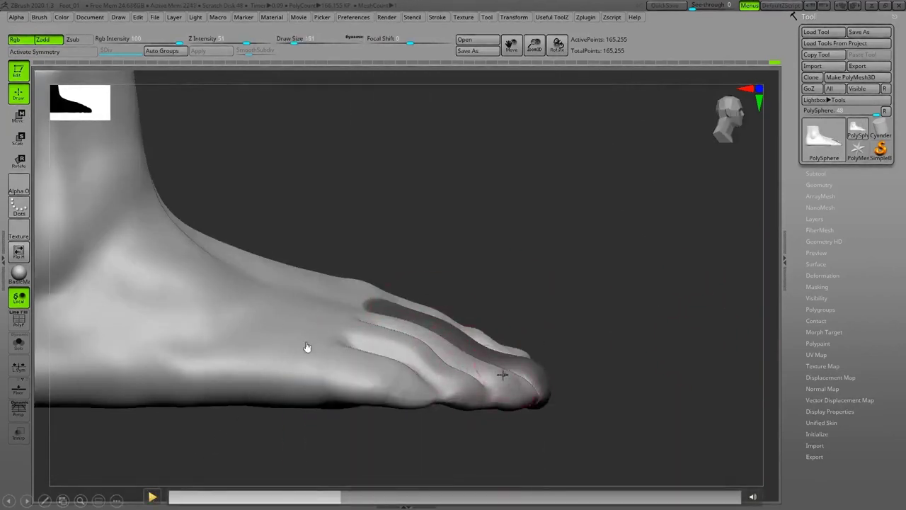
Number the toes 1 to 5 in red pen ink on the paused side view, and open the ink options.
left_click(44, 502)
left_click(24, 428)
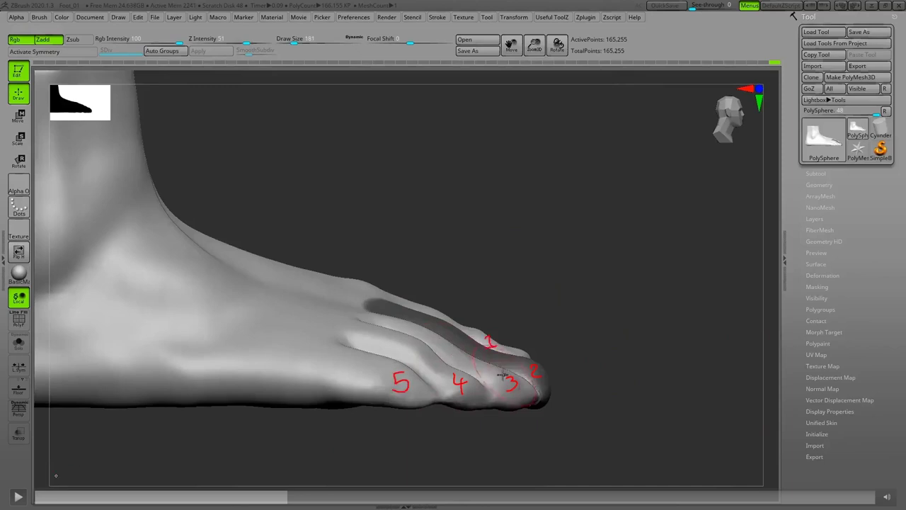
mouse_move(37, 500)
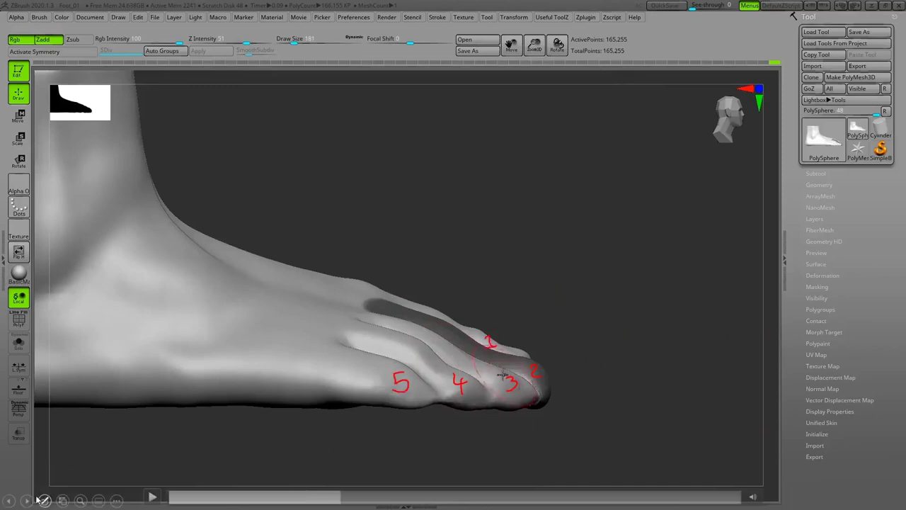
left_click(44, 500)
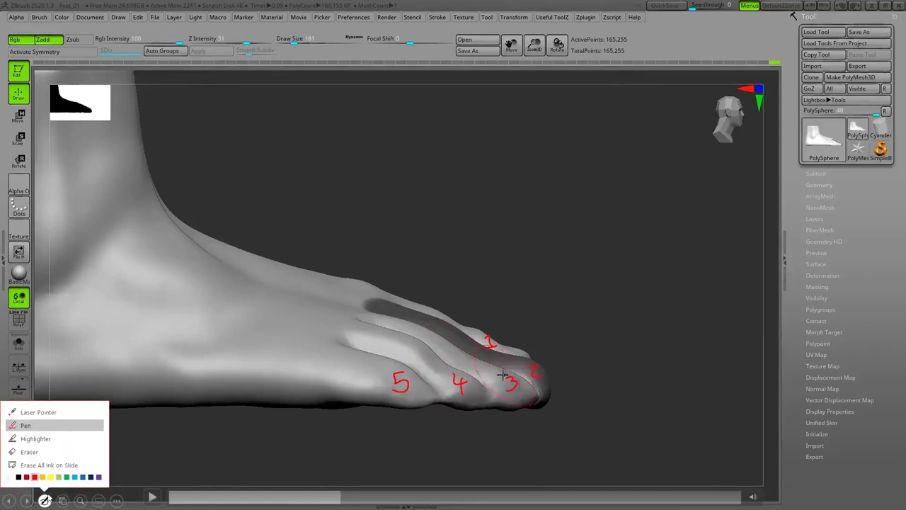
Erase the toe numbers, and trace the curved toe contours in red pen ink with three arrows pointing away from the second toe.
left_click(45, 465)
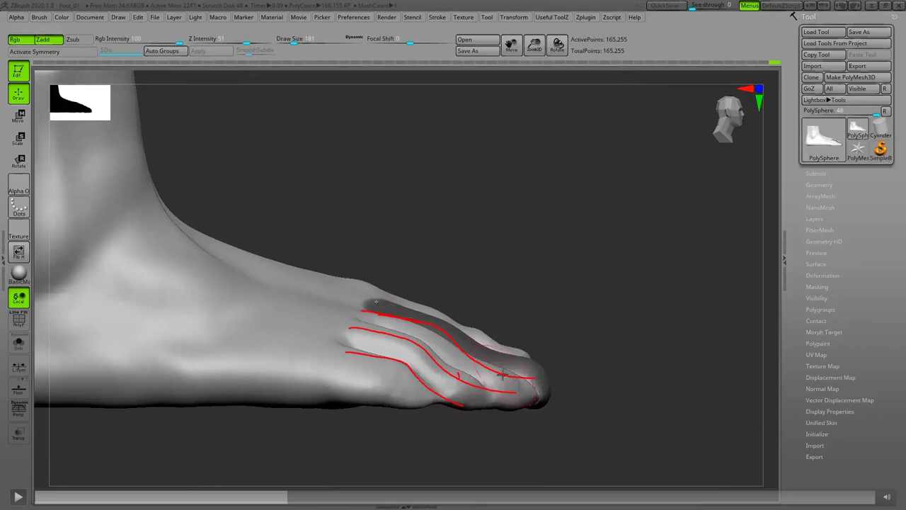
left_click_drag(412, 310, 422, 283)
mouse_move(409, 286)
left_mouse_down()
mouse_move(423, 271)
mouse_move(428, 293)
mouse_move(413, 309)
left_mouse_up()
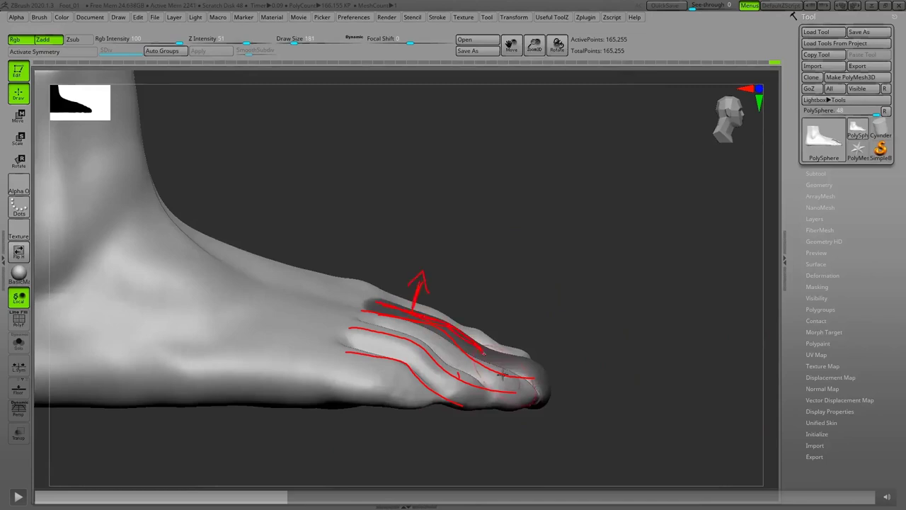
left_click_drag(468, 337, 506, 320)
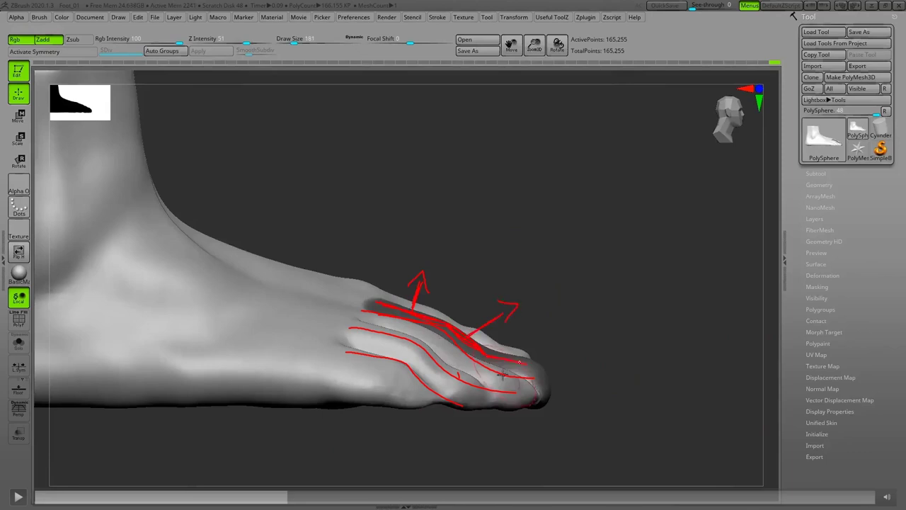
left_click_drag(521, 361, 524, 336)
mouse_move(515, 347)
left_mouse_down()
mouse_move(529, 328)
mouse_move(535, 355)
mouse_move(528, 331)
mouse_move(532, 347)
left_mouse_up()
Erase the ink and mark the second toe's base, middle and tip with vertical red lines, adding a double-headed arrow over its rear half.
mouse_move(43, 499)
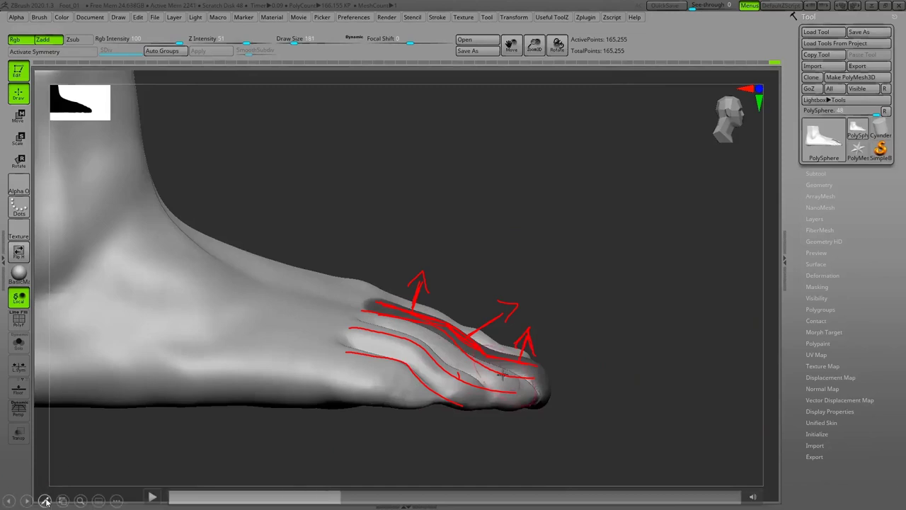
left_click(44, 500)
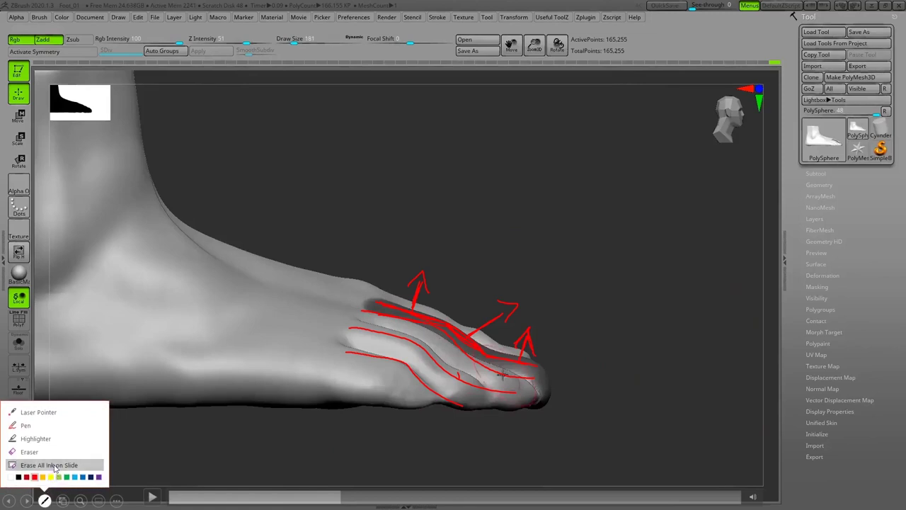
left_click(54, 466)
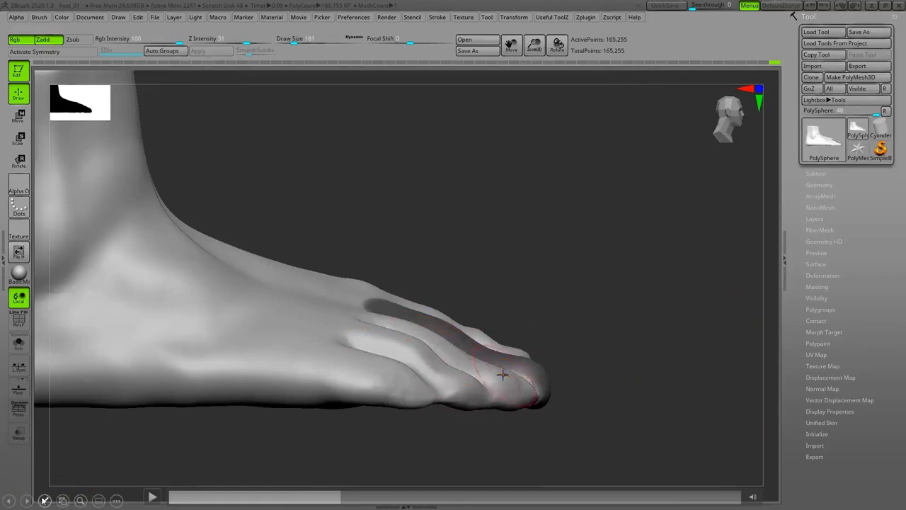
left_click(44, 500)
left_click(35, 423)
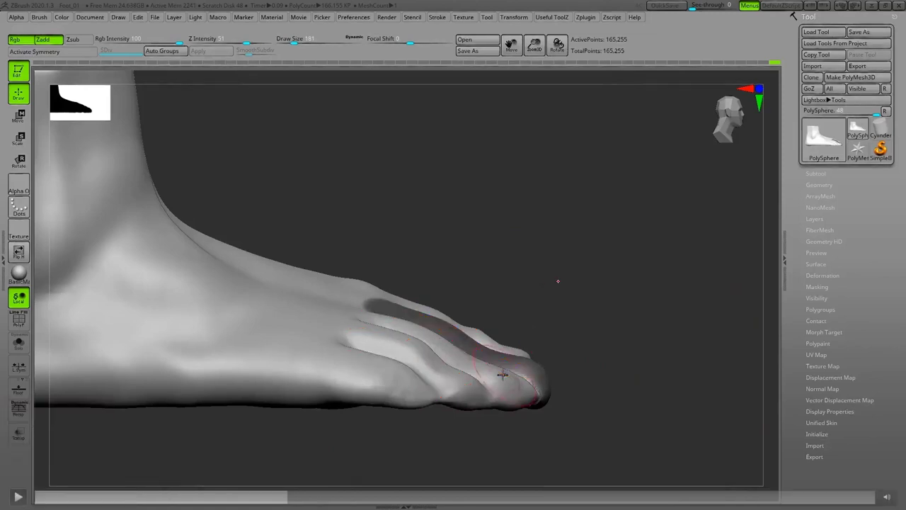
left_click_drag(363, 294, 363, 327)
mouse_move(361, 281)
left_mouse_down()
mouse_move(359, 342)
mouse_move(361, 308)
left_mouse_up()
left_click_drag(449, 312, 447, 358)
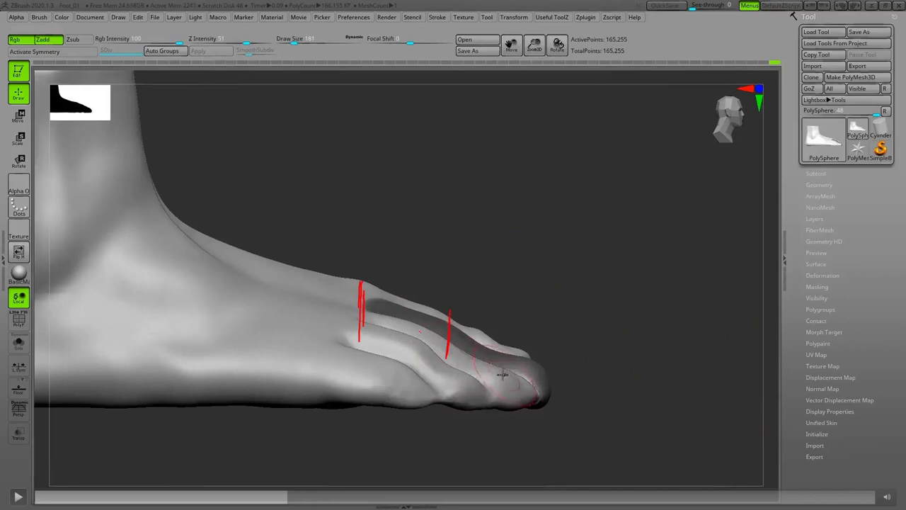
mouse_move(449, 286)
left_mouse_down()
mouse_move(361, 279)
mouse_move(462, 290)
left_mouse_up()
left_click_drag(553, 342, 542, 408)
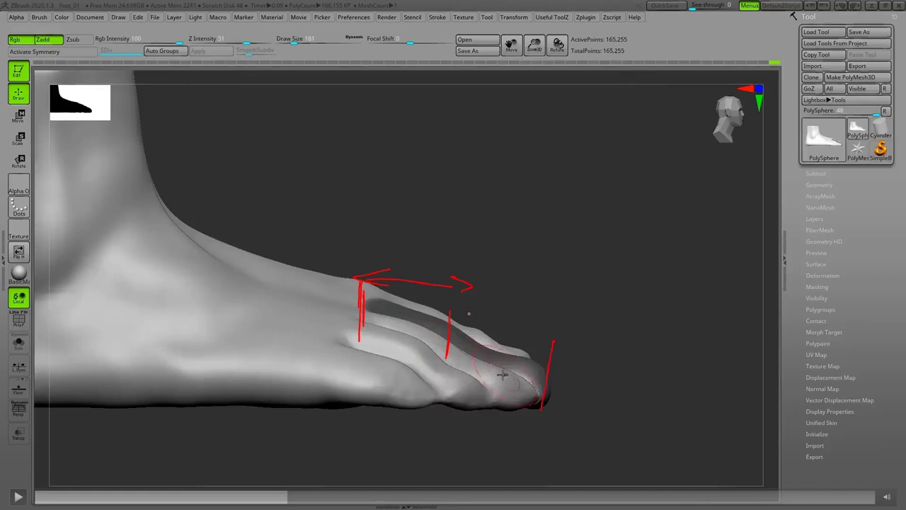
Draw a double-headed arrow over the toe's front half, label both halves 1/2, and add two vertical lines around the middle.
mouse_move(467, 295)
left_mouse_down()
mouse_move(565, 302)
mouse_move(465, 295)
mouse_move(475, 302)
left_mouse_up()
left_click_drag(552, 371, 549, 412)
left_click_drag(416, 230, 422, 260)
mouse_move(424, 249)
left_mouse_down()
mouse_move(429, 263)
mouse_move(442, 266)
left_mouse_up()
mouse_move(519, 248)
left_mouse_down()
mouse_move(513, 278)
mouse_move(545, 290)
left_mouse_up()
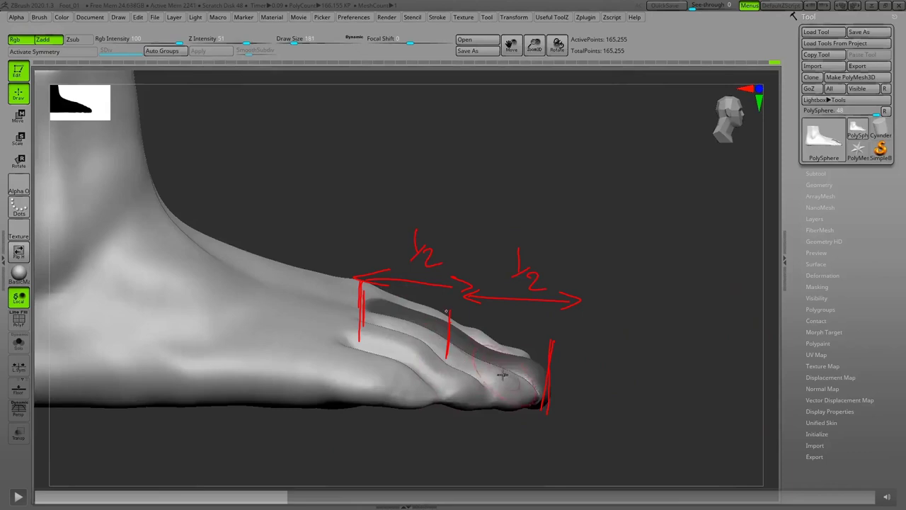
left_click_drag(442, 302, 438, 367)
left_click_drag(465, 323, 463, 377)
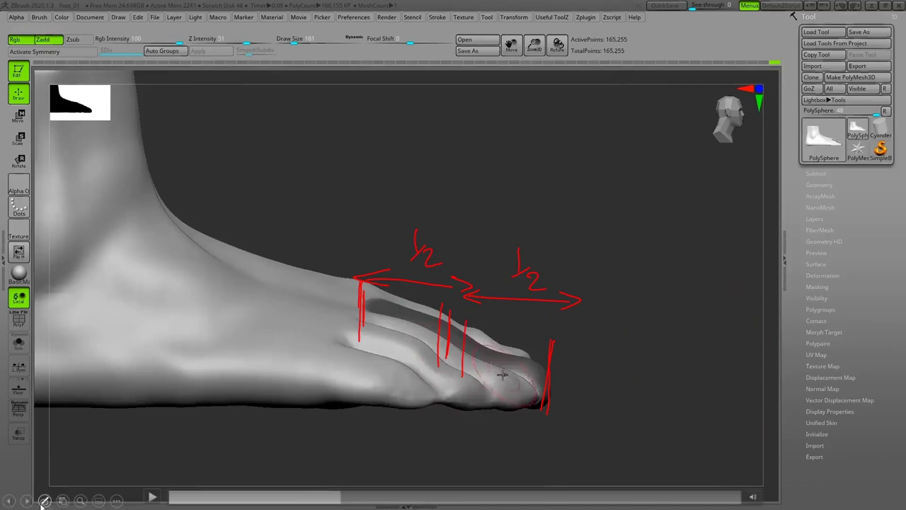
Erase the ink, redraw the toe's base, middle and tip marks with an arrow along each half, and label the rear half 1/2.
left_click(44, 501)
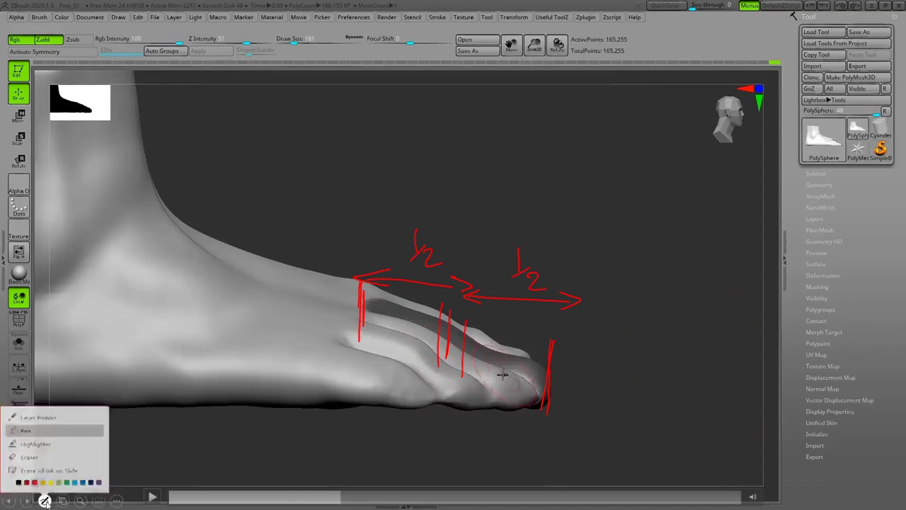
left_click(51, 463)
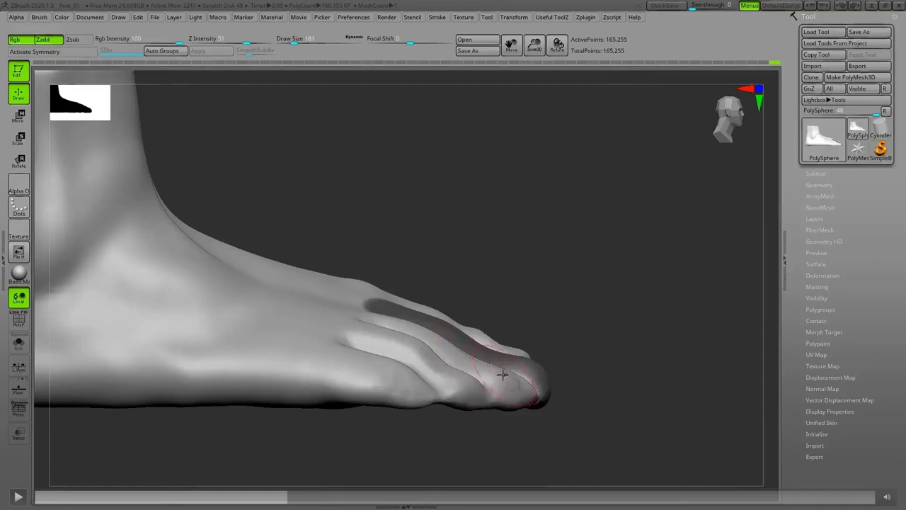
left_click_drag(434, 309, 433, 350)
left_click_drag(359, 284, 358, 346)
left_click_drag(548, 358, 545, 426)
left_click_drag(436, 306, 436, 369)
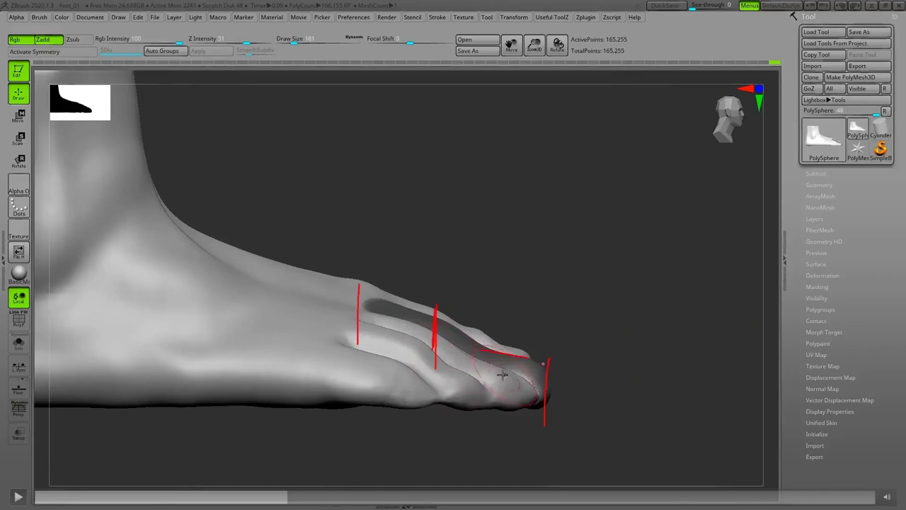
mouse_move(549, 360)
left_mouse_down()
mouse_move(434, 349)
mouse_move(557, 363)
mouse_move(545, 368)
left_mouse_up()
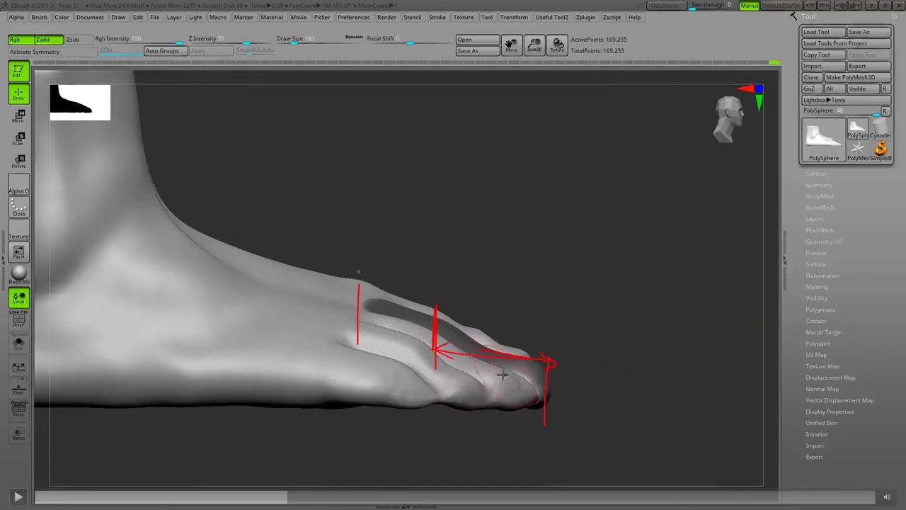
mouse_move(358, 273)
left_mouse_down()
mouse_move(439, 271)
mouse_move(439, 284)
mouse_move(362, 275)
left_mouse_up()
left_click_drag(404, 223, 411, 253)
mouse_move(416, 247)
left_mouse_down()
mouse_move(417, 266)
mouse_move(429, 263)
left_mouse_up()
mouse_move(397, 229)
left_mouse_down()
mouse_move(406, 228)
mouse_move(404, 253)
left_mouse_up()
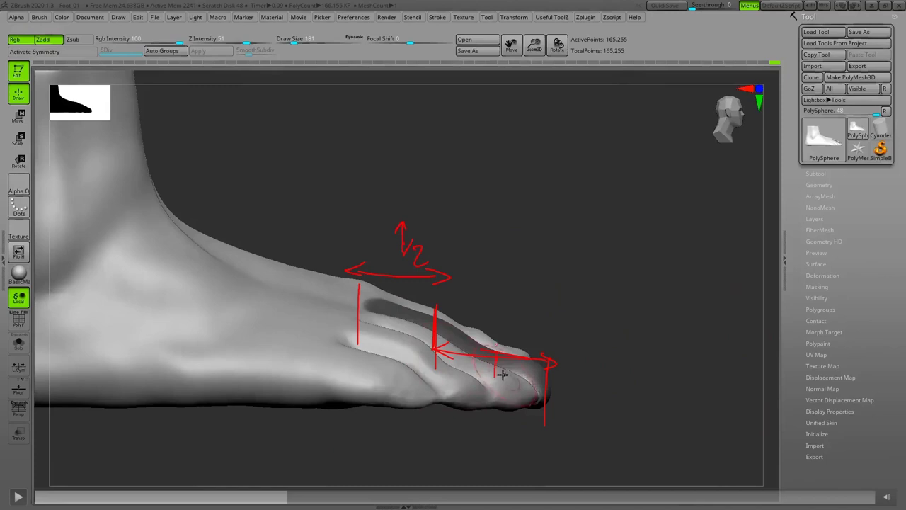
Divide the toe's front half with a vertical red line labelled 1/2, and erase all ink on the slide.
left_click_drag(497, 351, 498, 302)
mouse_move(484, 261)
left_mouse_down()
mouse_move(489, 288)
mouse_move(497, 275)
left_mouse_up()
left_click_drag(495, 280, 511, 294)
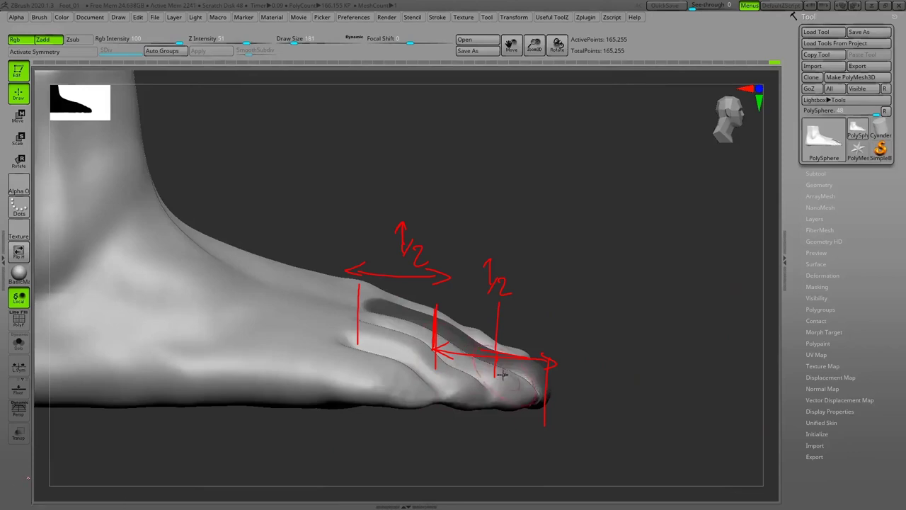
left_click(44, 500)
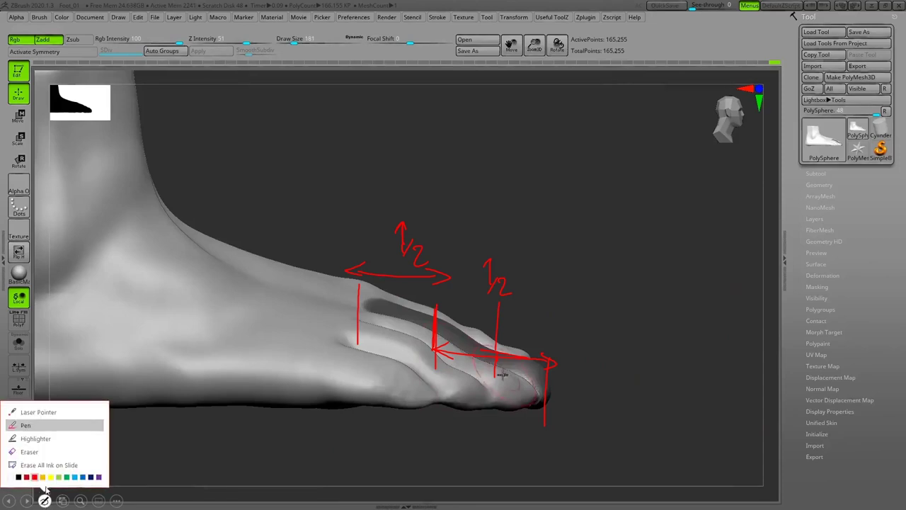
left_click(41, 462)
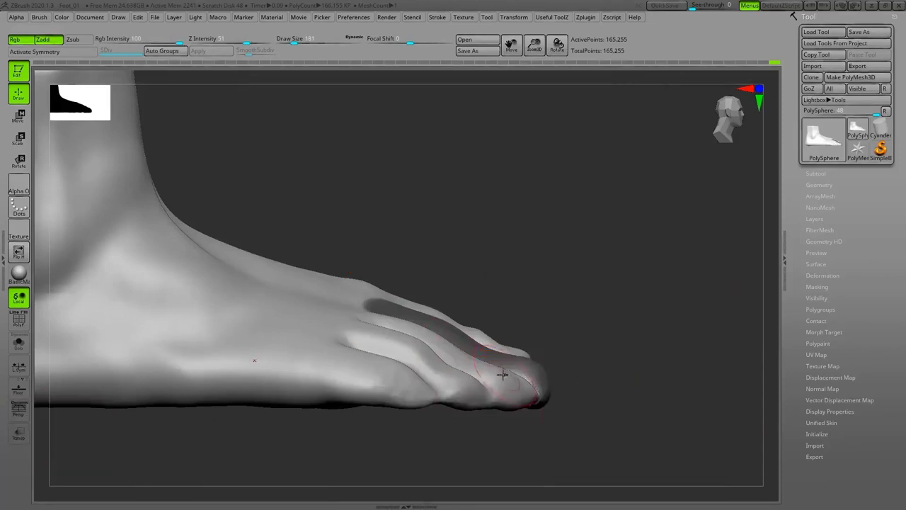
Leave the pen, resume the slide's video, and refine the second toe's tip and nail from the front and side.
key("Escape")
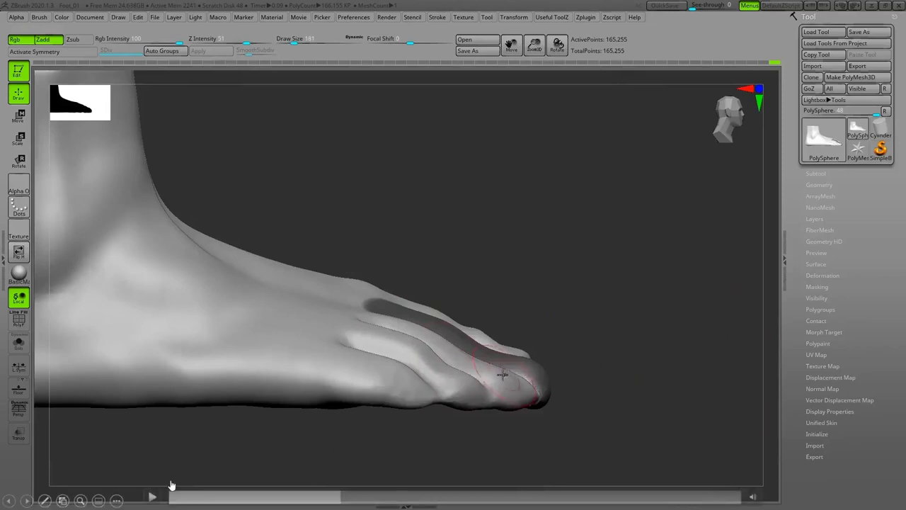
left_click(152, 497)
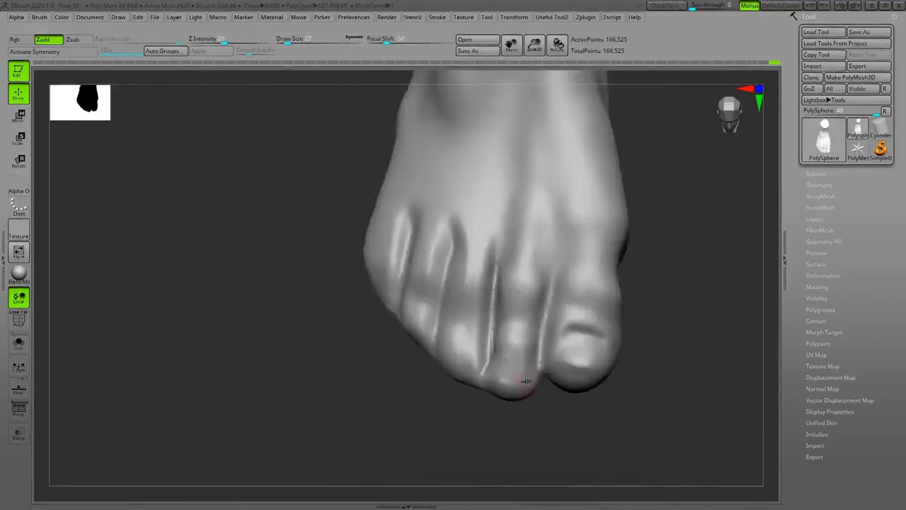
mouse_move(515, 276)
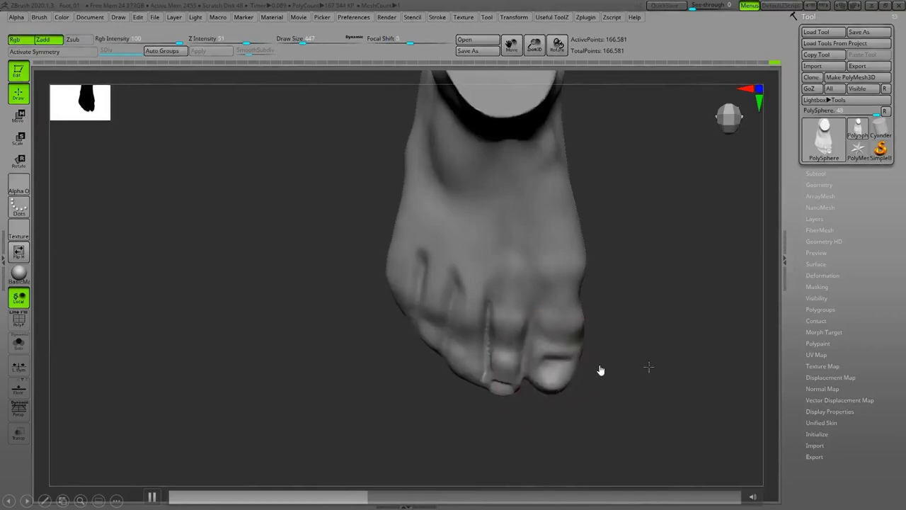
key("space")
left_click(698, 64)
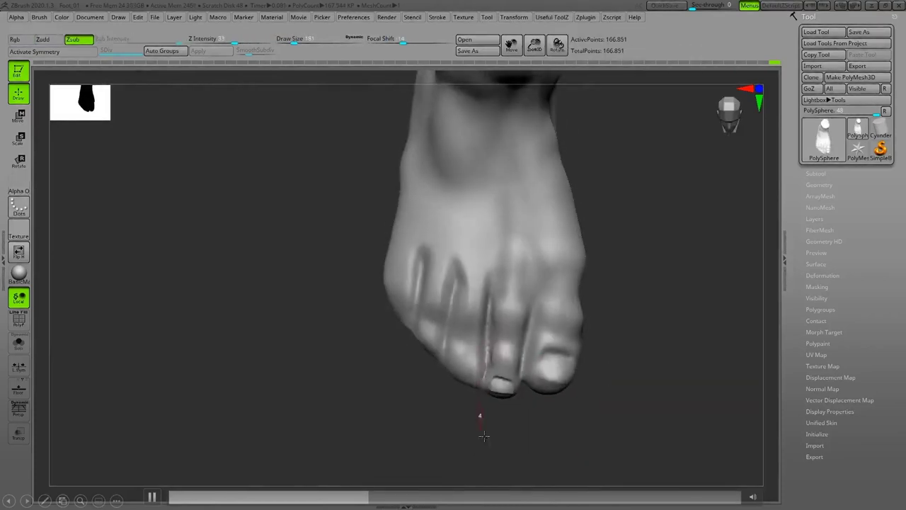
mouse_move(482, 433)
left_mouse_down()
mouse_move(658, 302)
mouse_move(545, 400)
left_mouse_up()
left_click_drag(651, 377, 668, 405)
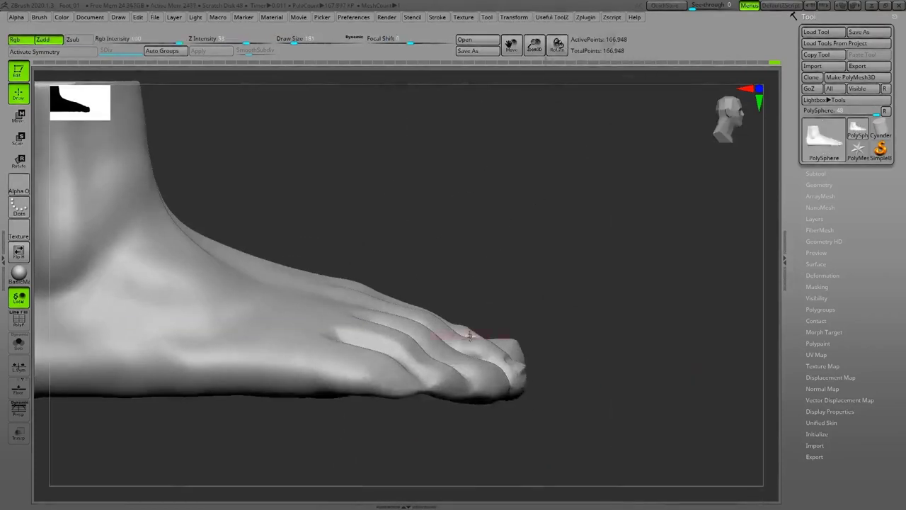
key("space")
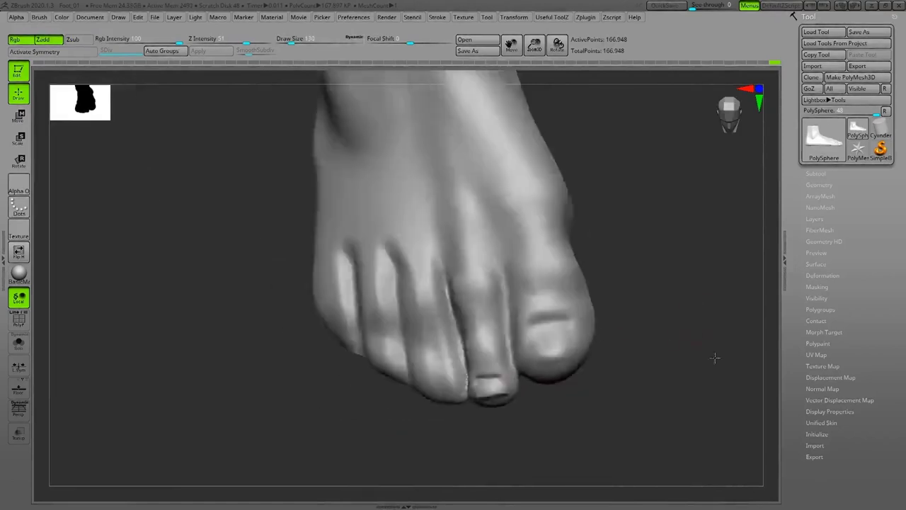
left_click_drag(715, 357, 698, 289)
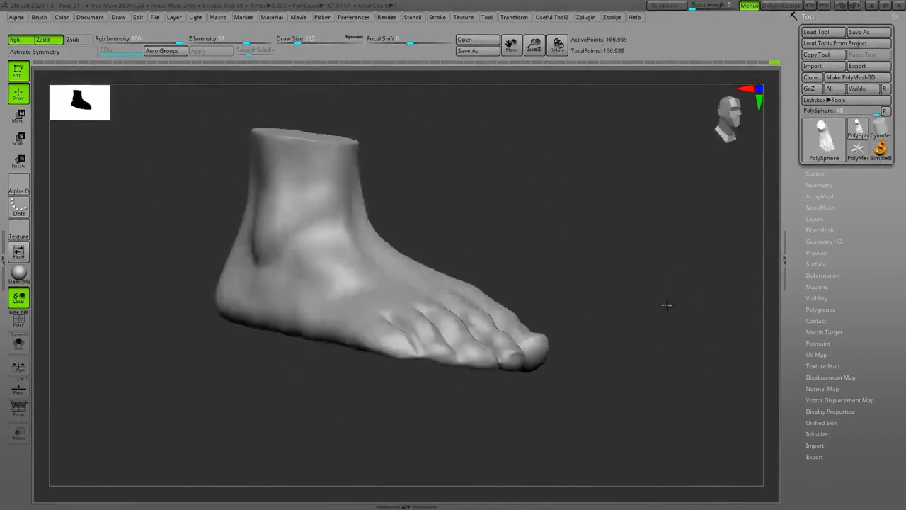
Adjust the foot's contour and big toe side from above with the Move brush, enlarging the draw size to 335.
left_click_drag(667, 306, 610, 340)
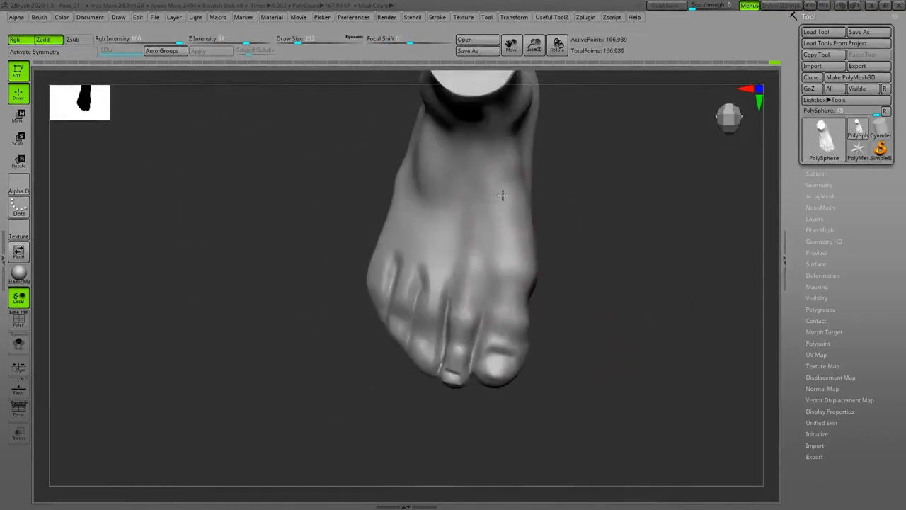
mouse_move(655, 285)
left_mouse_down()
mouse_move(635, 337)
mouse_move(640, 305)
left_mouse_up()
mouse_move(633, 369)
left_mouse_down()
mouse_move(633, 302)
mouse_move(633, 368)
left_mouse_up()
left_click_drag(633, 340, 638, 389, "alt")
key("space")
left_click_drag(559, 325, 549, 325)
mouse_move(623, 354)
left_mouse_down()
mouse_move(439, 394)
mouse_move(628, 345)
mouse_move(623, 304)
left_mouse_up()
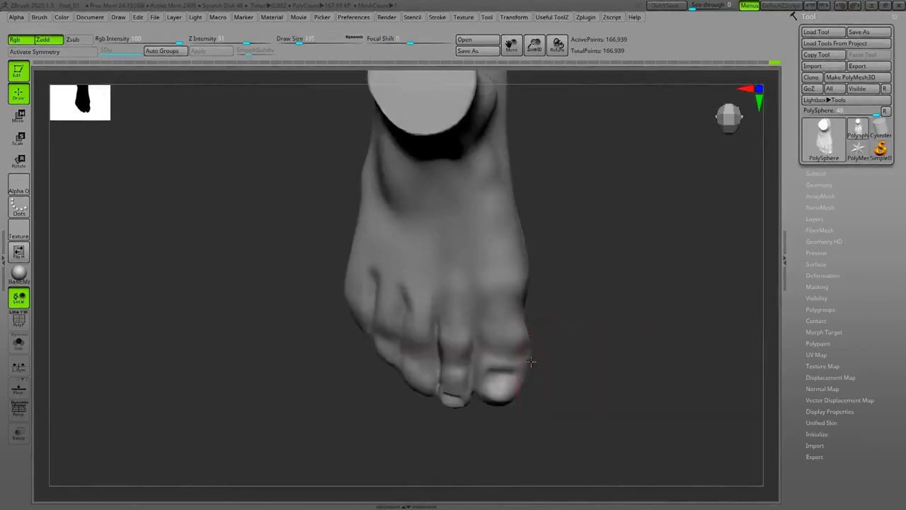
left_click_drag(609, 376, 591, 191, "alt")
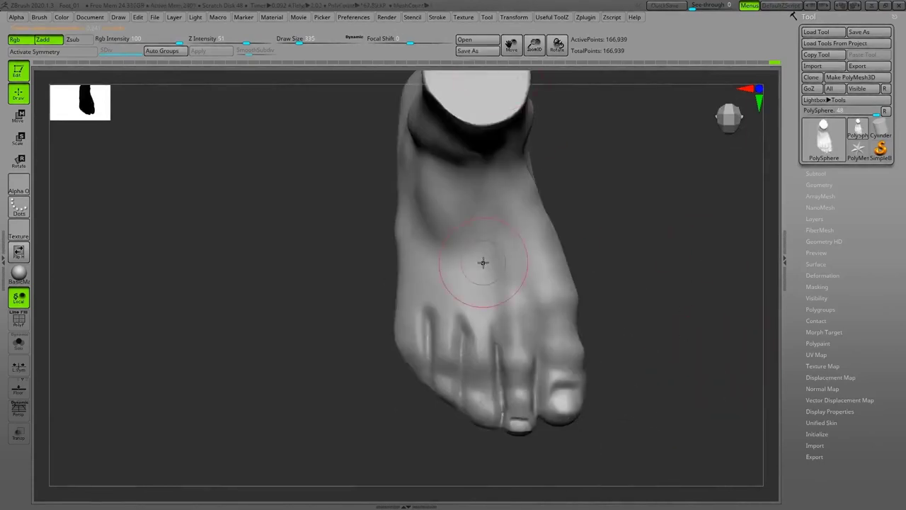
Switch to the ClayBuildup brush and build up the base of the fourth toe.
key("1")
key("space")
left_click(683, 276)
left_click_drag(683, 305, 676, 283)
left_click_drag(676, 283, 669, 326, "alt")
left_click_drag(435, 253, 436, 265)
left_click_drag(711, 256, 718, 239)
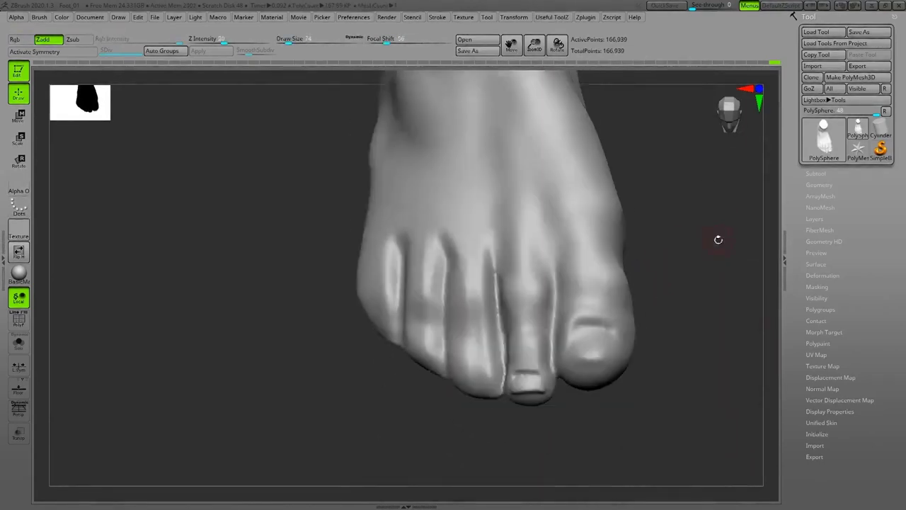
left_click_drag(439, 252, 432, 234, "shift")
left_click_drag(710, 255, 721, 278)
Mask the whole second toe from its base to the nail.
key("space")
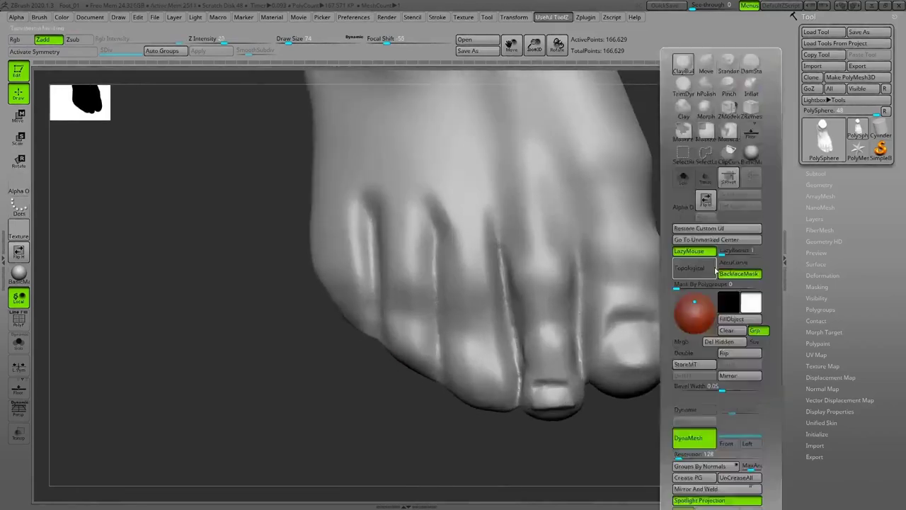
key("2")
mouse_move(519, 368)
left_mouse_down()
mouse_move(513, 429)
mouse_move(524, 212)
left_mouse_up()
left_click(676, 425, "ctrl")
mouse_move(676, 425)
left_mouse_down()
mouse_move(710, 441)
mouse_move(704, 410)
mouse_move(722, 279)
mouse_move(696, 427)
left_mouse_up()
left_click(695, 427, "ctrl")
key("1")
Resize the Move brush and reshape the third and fourth toe tips beside the masked second toe.
key("space")
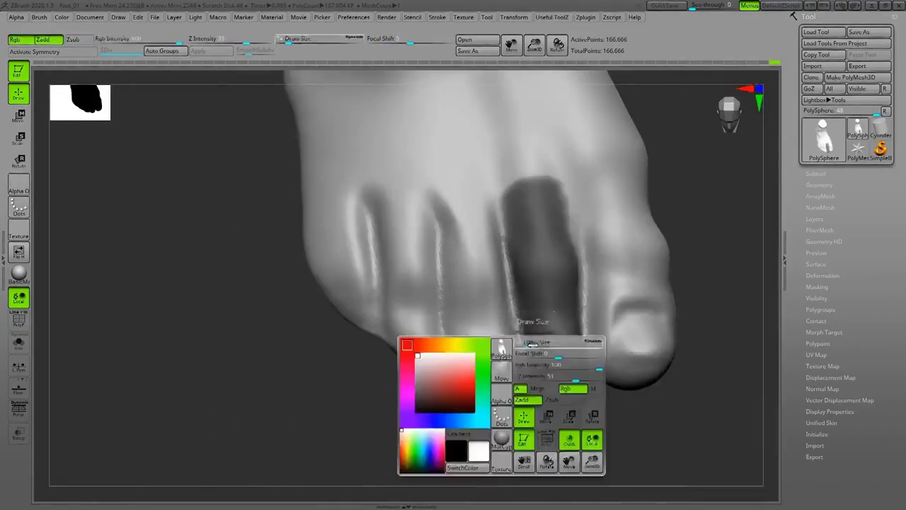
key("space")
left_click_drag(441, 327, 452, 323)
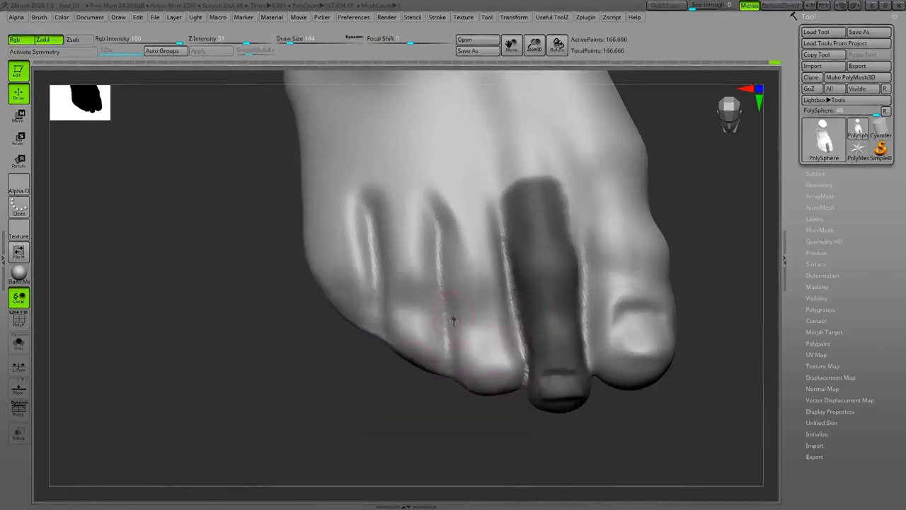
left_click_drag(435, 278, 445, 276)
left_click_drag(446, 339, 513, 339)
key("space")
left_click_drag(484, 389, 497, 392)
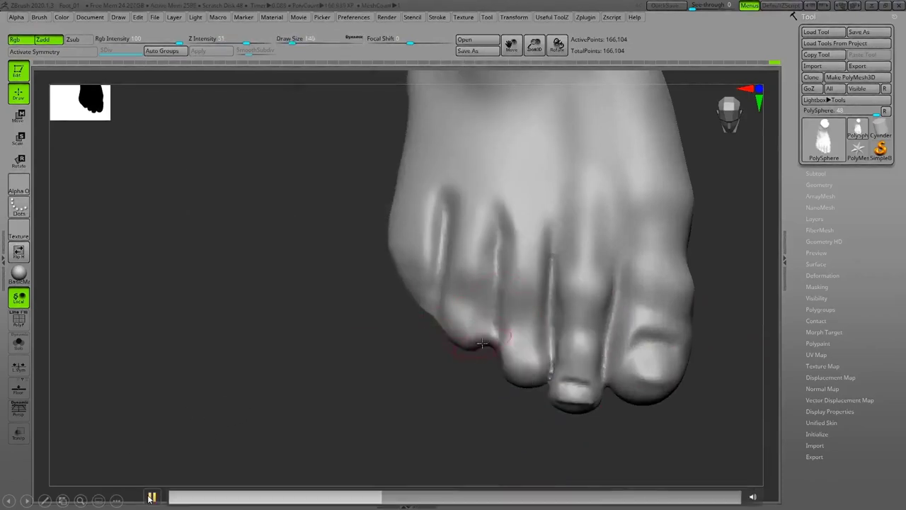
Pause the video on the front view, outline the tips of the four smaller toes in red pen ink, and open the ink options.
left_click(151, 498)
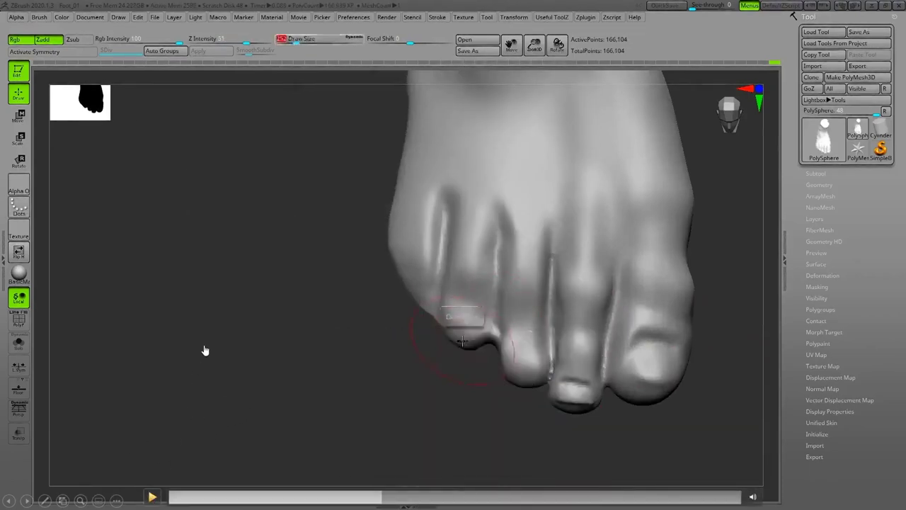
left_click(45, 501)
left_click(24, 425)
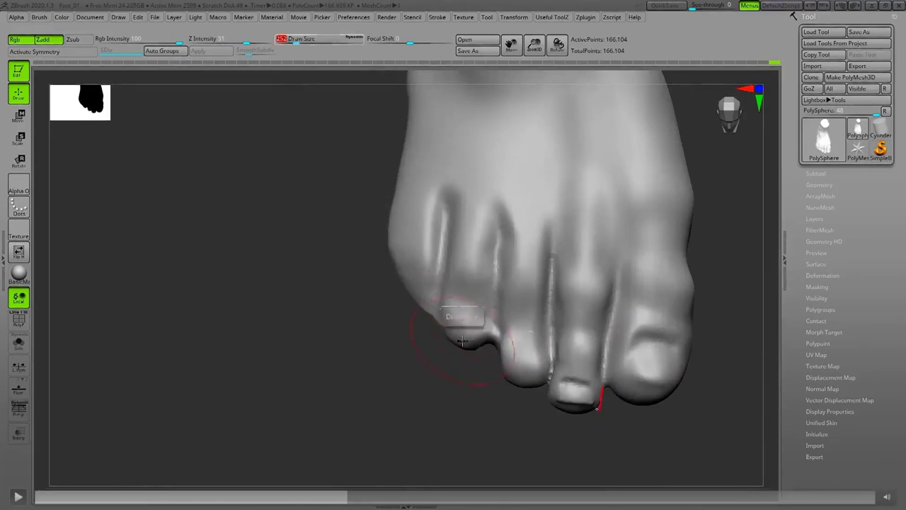
mouse_move(598, 408)
left_mouse_down()
mouse_move(573, 410)
mouse_move(551, 378)
left_mouse_up()
left_click_drag(550, 374, 553, 345)
left_click_drag(529, 388, 509, 383)
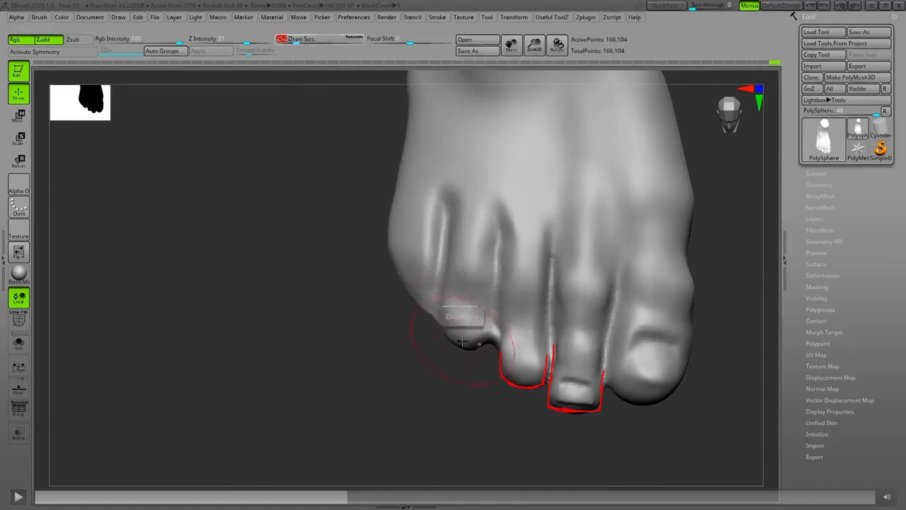
left_click_drag(490, 312, 489, 334)
left_click_drag(433, 260, 432, 293)
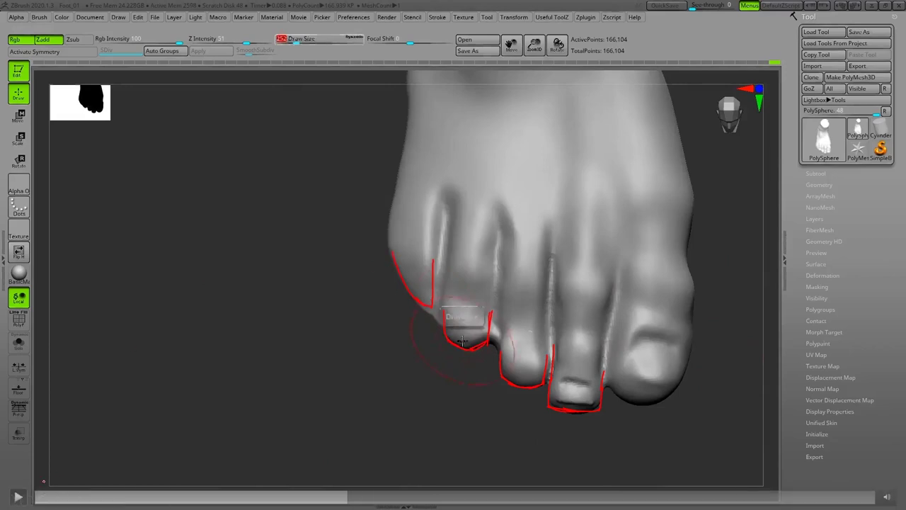
left_click(44, 501)
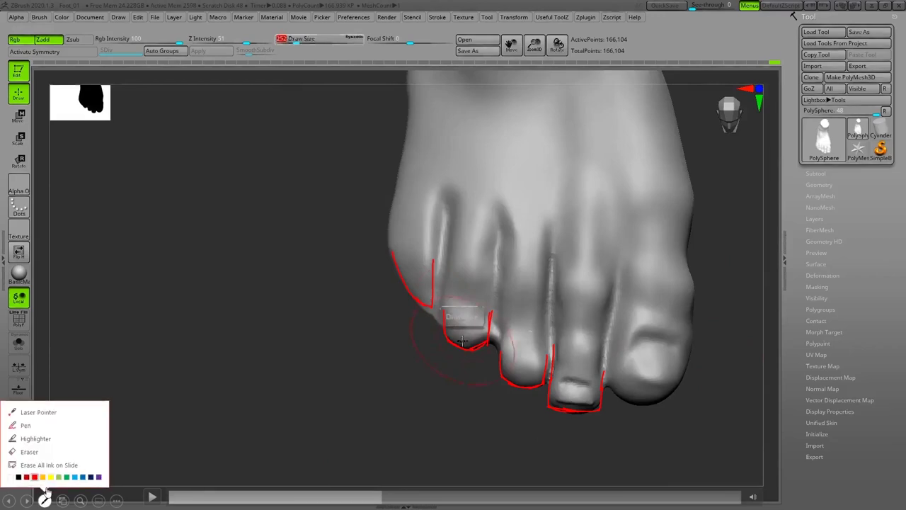
Erase all ink on the slide and resume the video.
left_click(40, 466)
left_click(150, 496)
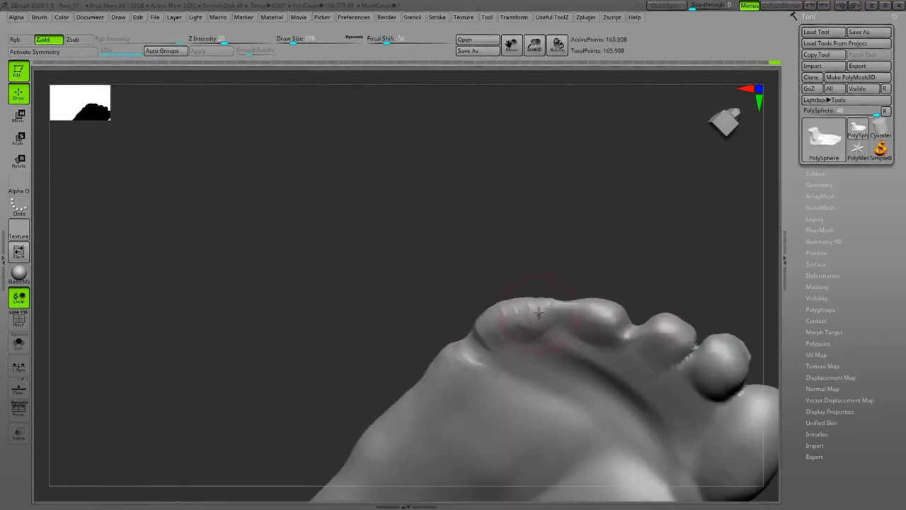
Turn the foot from the sole to the front view and carve the nail's outline into the big toe.
mouse_move(539, 312)
left_mouse_down()
mouse_move(613, 398)
mouse_move(559, 328)
mouse_move(666, 376)
mouse_move(596, 386)
left_mouse_up()
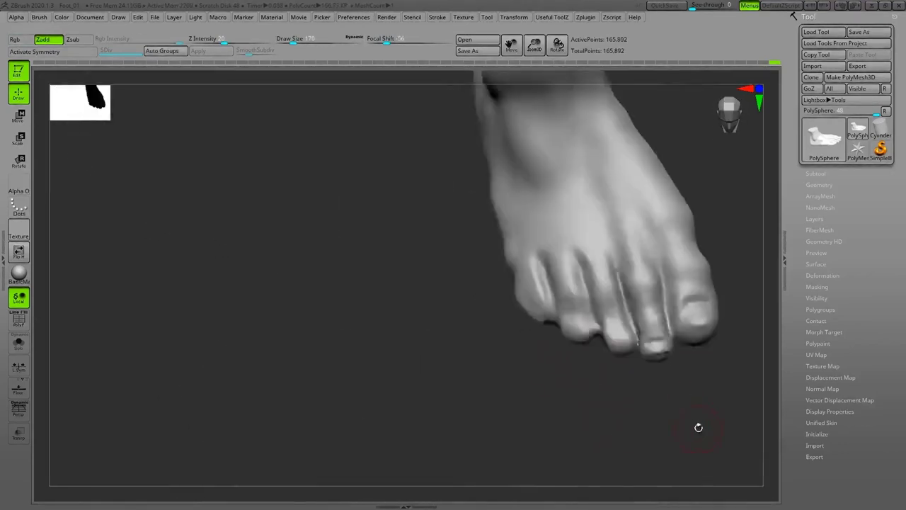
left_click_drag(582, 324, 536, 361)
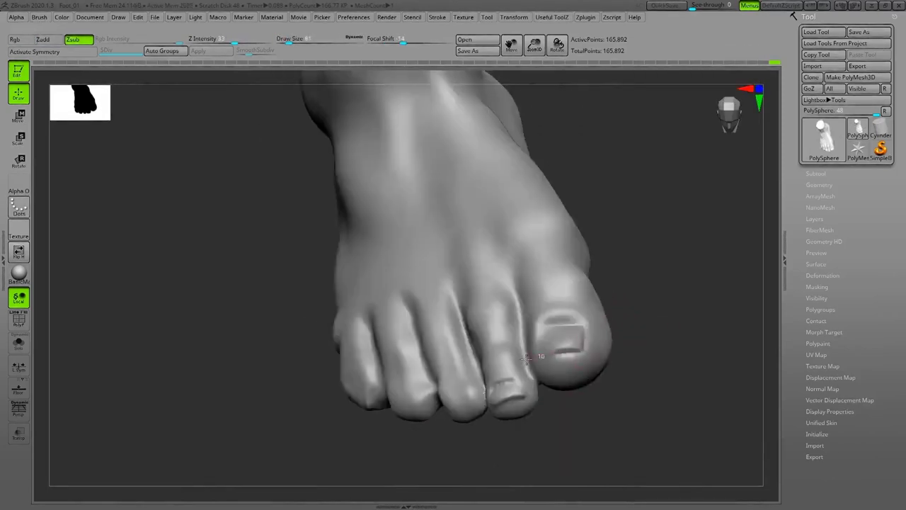
mouse_move(641, 368)
left_mouse_down()
mouse_move(684, 357)
mouse_move(702, 338)
left_mouse_up()
left_click_drag(535, 327, 545, 387)
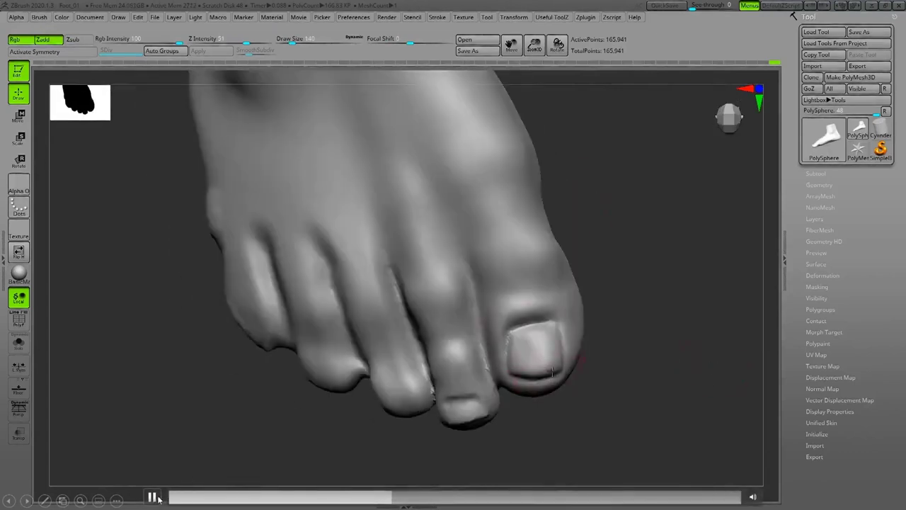
Pause the video on the big toe's nail and outline the nail's four edges in red pen ink.
left_click(259, 359)
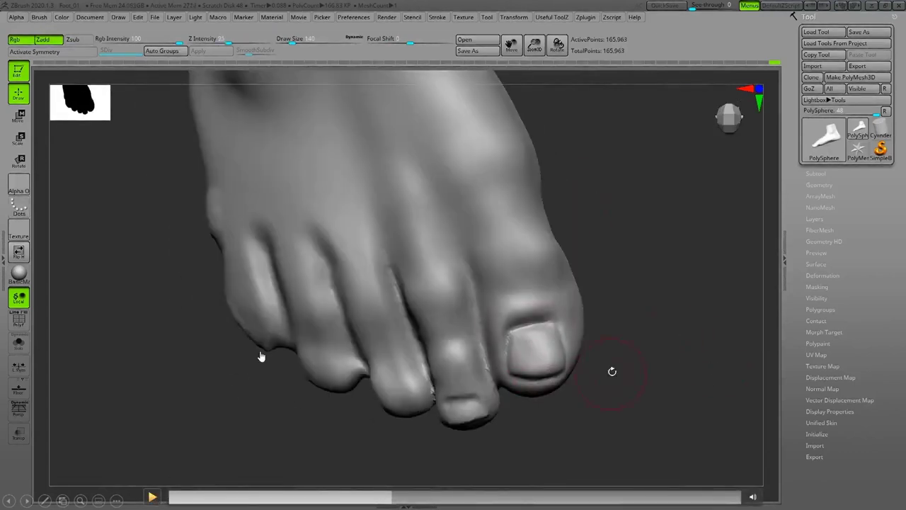
left_click(45, 499)
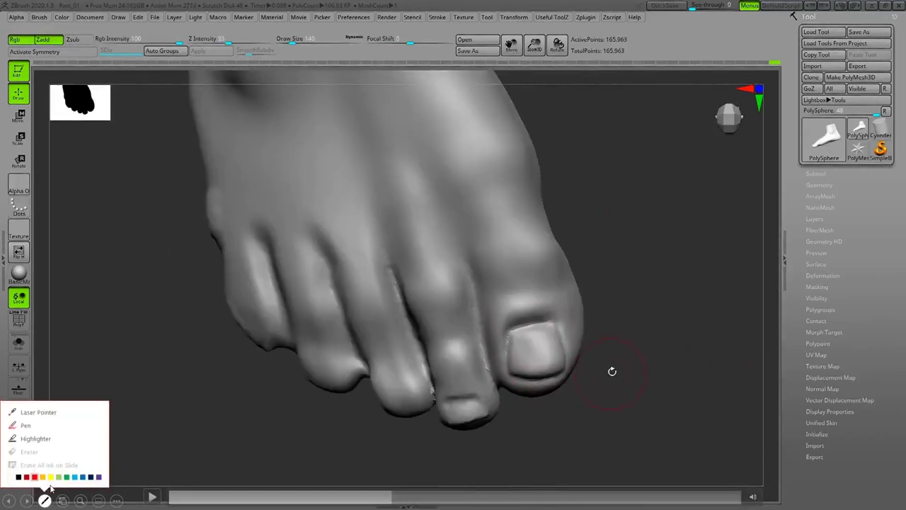
left_click(26, 424)
left_click_drag(557, 321, 567, 372)
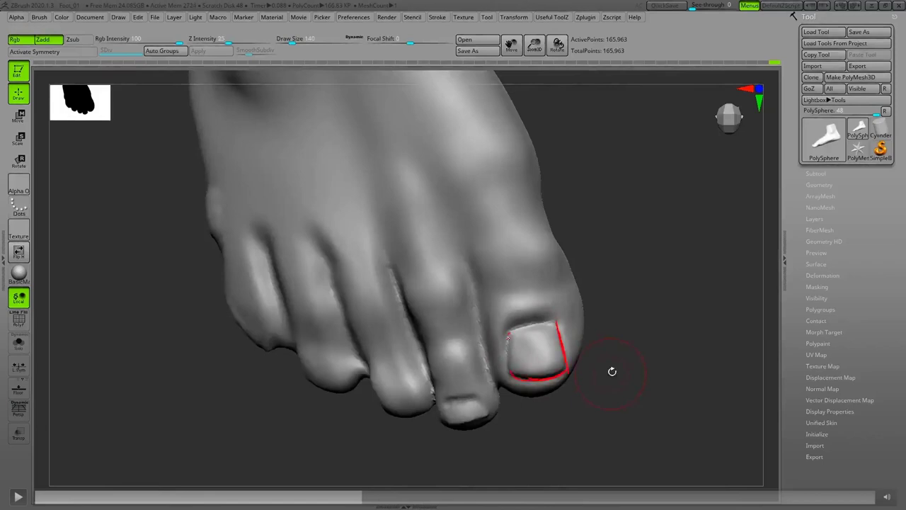
mouse_move(508, 335)
left_mouse_down()
mouse_move(509, 381)
mouse_move(561, 326)
left_mouse_up()
left_click_drag(509, 338, 544, 325)
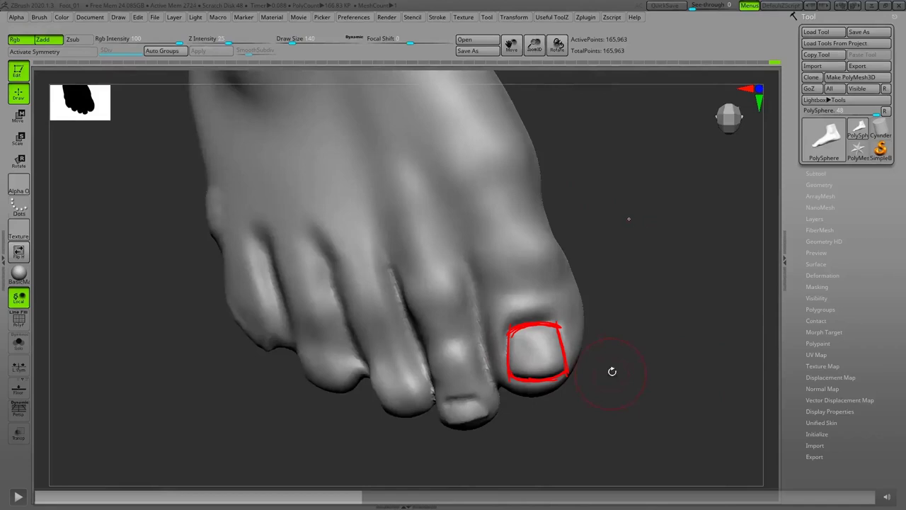
Sketch a flat, straight-edged nail slab in red ink beside the big toe and cross it out.
mouse_move(613, 219)
left_mouse_down()
mouse_move(680, 219)
mouse_move(621, 207)
left_mouse_up()
mouse_move(691, 209)
left_mouse_down()
mouse_move(669, 179)
mouse_move(631, 180)
mouse_move(673, 192)
left_mouse_up()
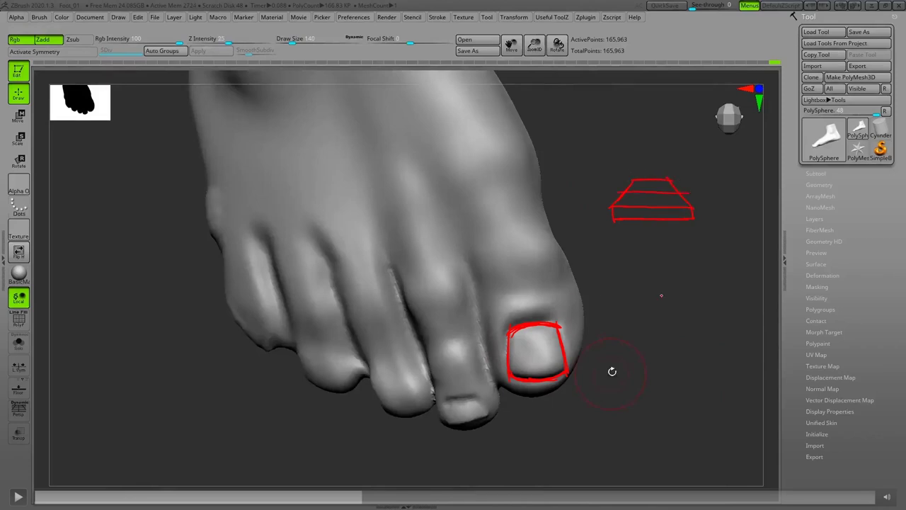
left_click_drag(590, 147, 730, 251)
left_click_drag(694, 139, 621, 264)
Sketch an arched nail plate below the crossed-out shape, and beneath it a tapered side profile with the toe tip's curve.
mouse_move(626, 334)
left_mouse_down()
mouse_move(673, 309)
mouse_move(711, 342)
mouse_move(652, 336)
mouse_move(646, 281)
mouse_move(636, 288)
mouse_move(702, 317)
left_mouse_up()
mouse_move(678, 284)
left_mouse_down()
mouse_move(634, 291)
mouse_move(688, 298)
left_mouse_up()
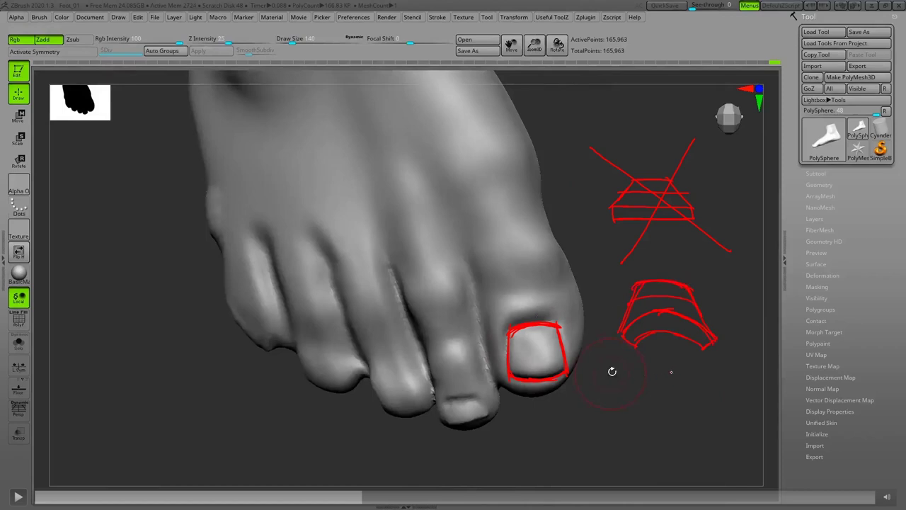
mouse_move(645, 372)
left_mouse_down()
mouse_move(694, 376)
mouse_move(630, 376)
mouse_move(694, 377)
left_mouse_up()
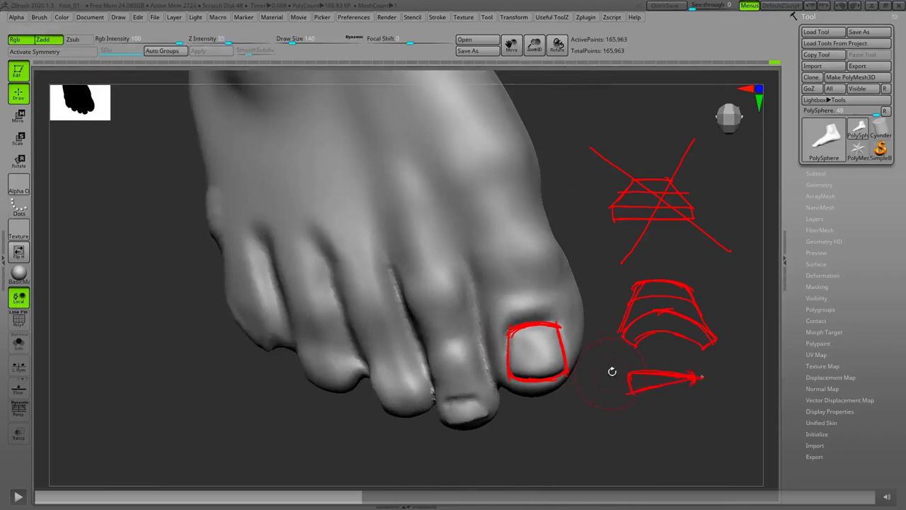
left_click_drag(703, 380, 696, 372)
left_click_drag(697, 383, 682, 381)
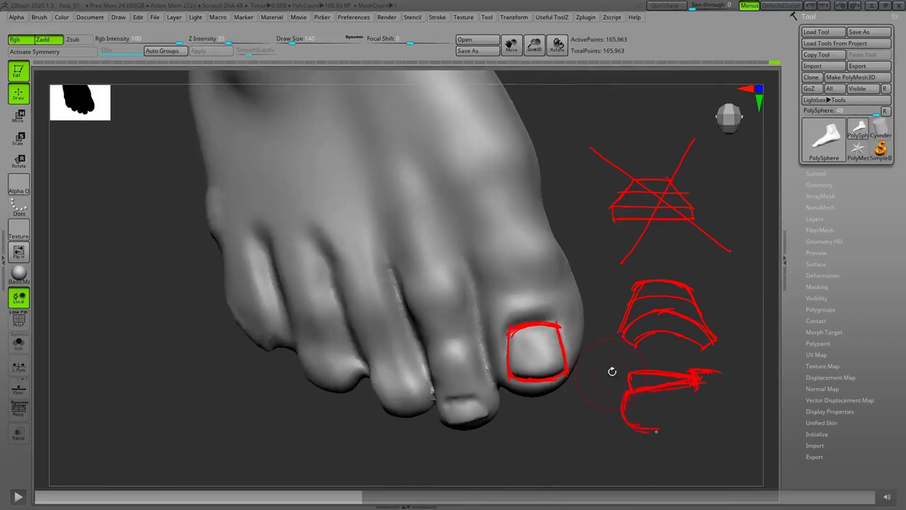
left_click_drag(656, 431, 692, 417)
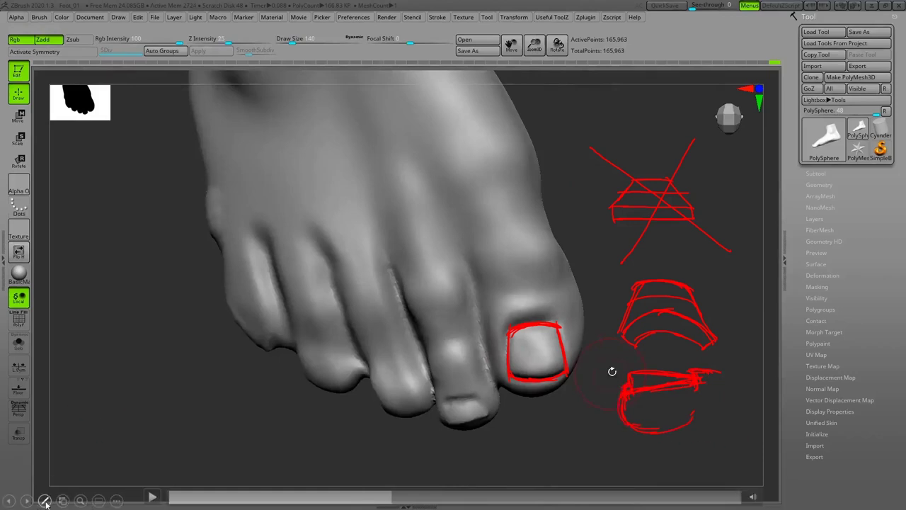
Erase the nail sketches from the slide and play the video on from the paused frame.
left_click(45, 501)
left_click(43, 465)
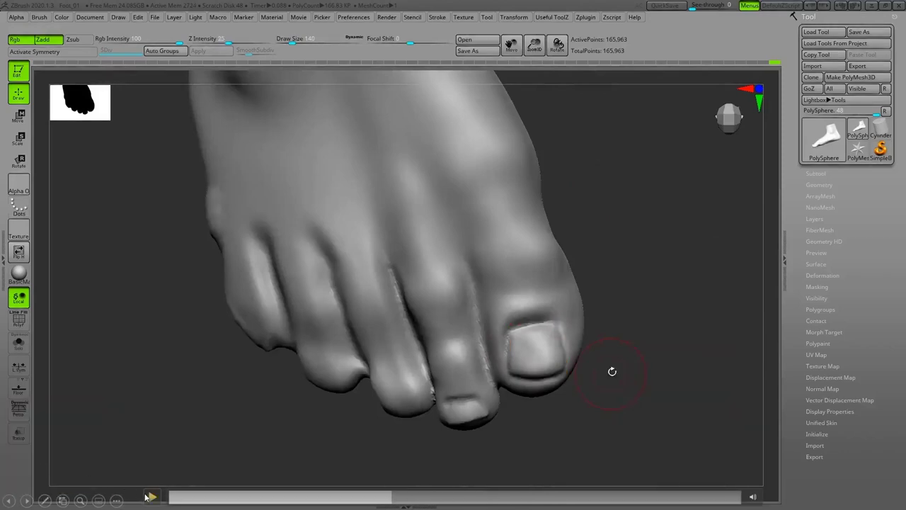
left_click(152, 497)
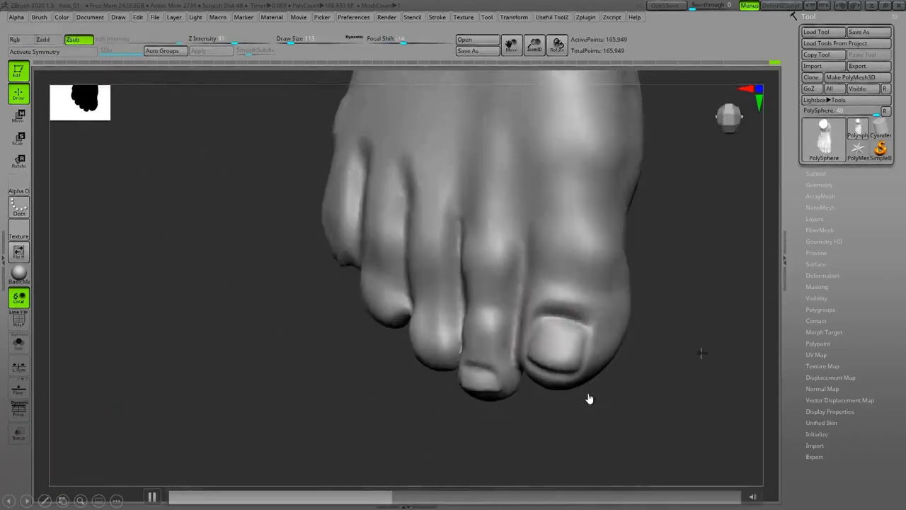
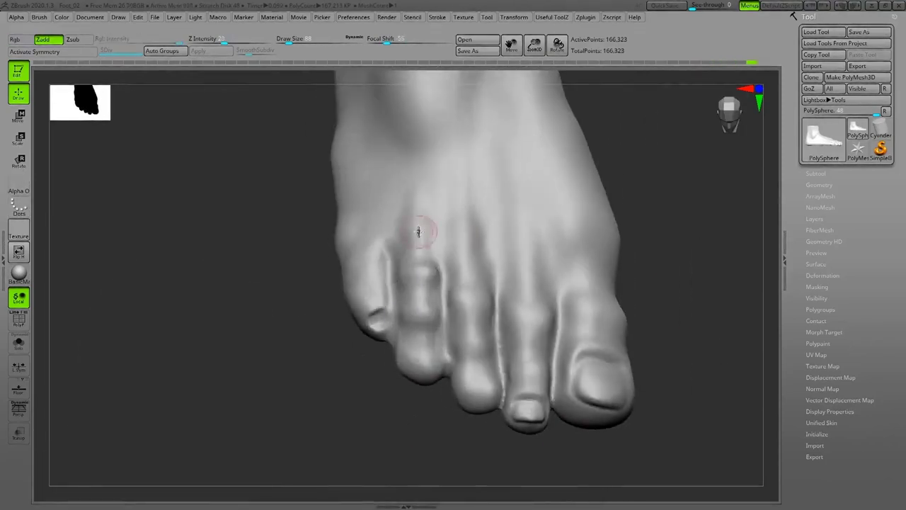
Mask the nail areas on the third and fourth toes and build them up as nail plates.
left_click_drag(712, 323, 722, 255)
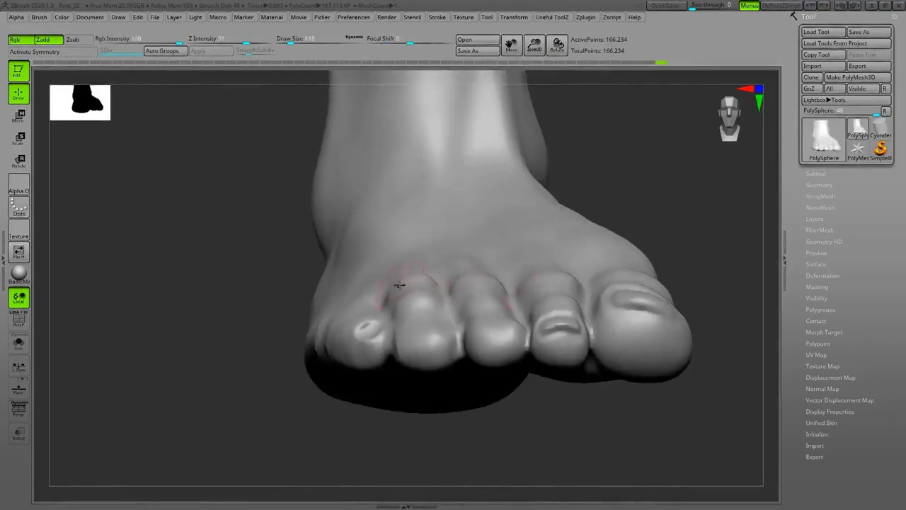
left_click_drag(538, 241, 648, 241)
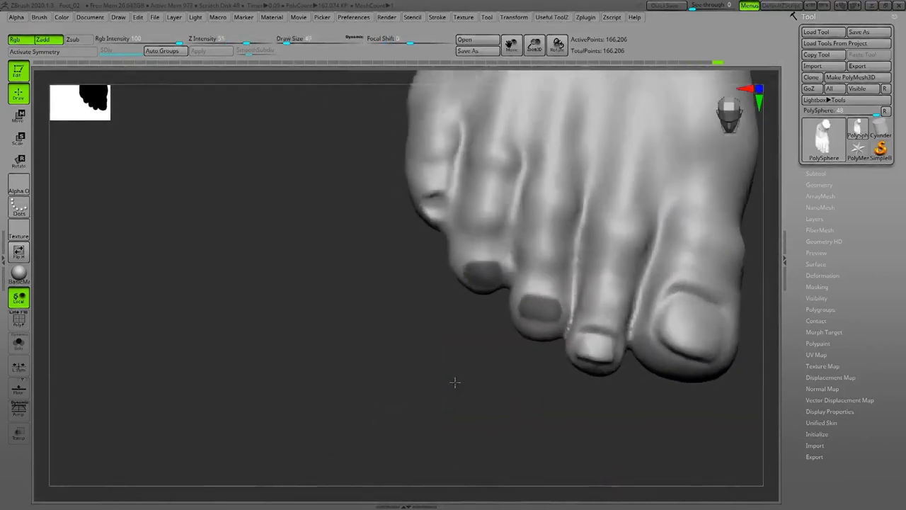
key("w")
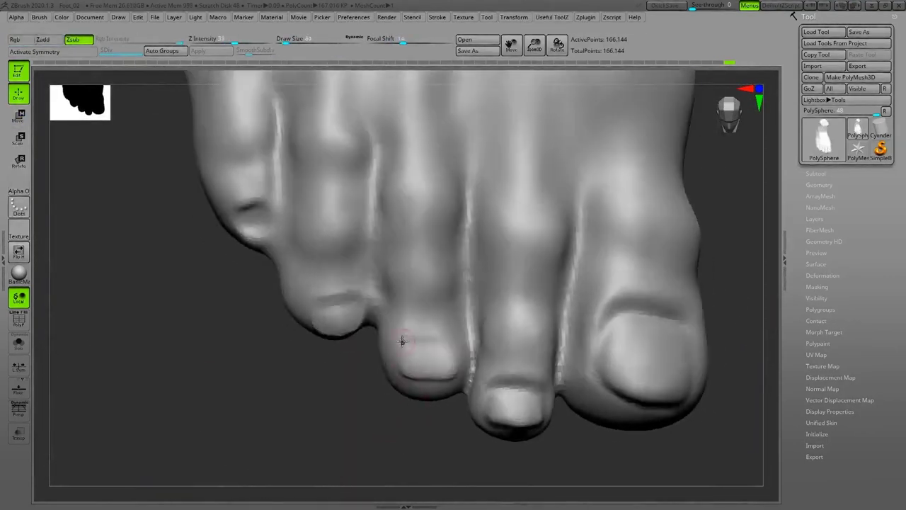
Carve the cuticle and front-edge creases of the nails on the third and fourth toes.
left_click_drag(403, 341, 435, 344)
mouse_move(390, 426)
left_mouse_down()
mouse_move(431, 429)
mouse_move(382, 429)
left_mouse_up()
left_click_drag(321, 298, 365, 301)
mouse_move(272, 419)
left_mouse_down()
mouse_move(312, 421)
mouse_move(677, 216)
mouse_move(569, 265)
mouse_move(720, 214)
mouse_move(743, 228)
left_mouse_up()
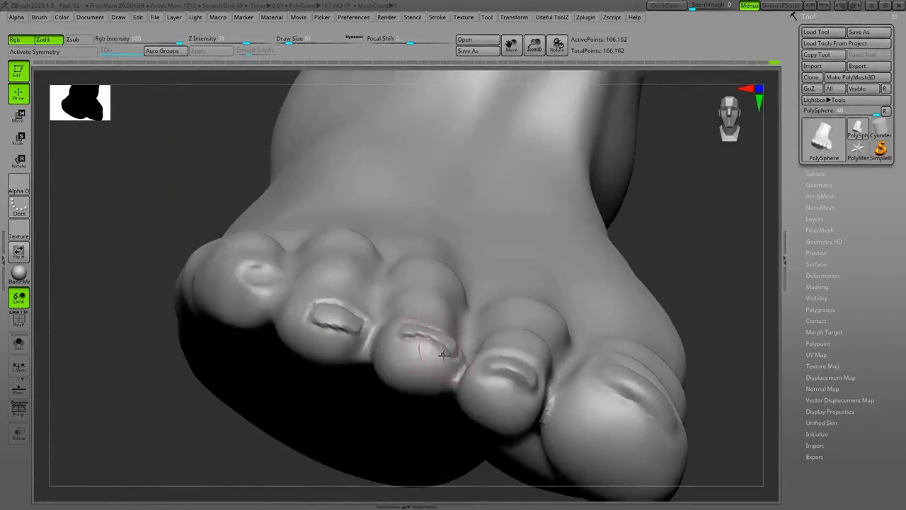
left_click_drag(718, 241, 713, 264)
left_click_drag(402, 336, 447, 341)
Refine the third toe's nail by sculpting along its front rim and across its surface.
left_click_drag(712, 240, 708, 354)
left_click_drag(463, 352, 407, 378)
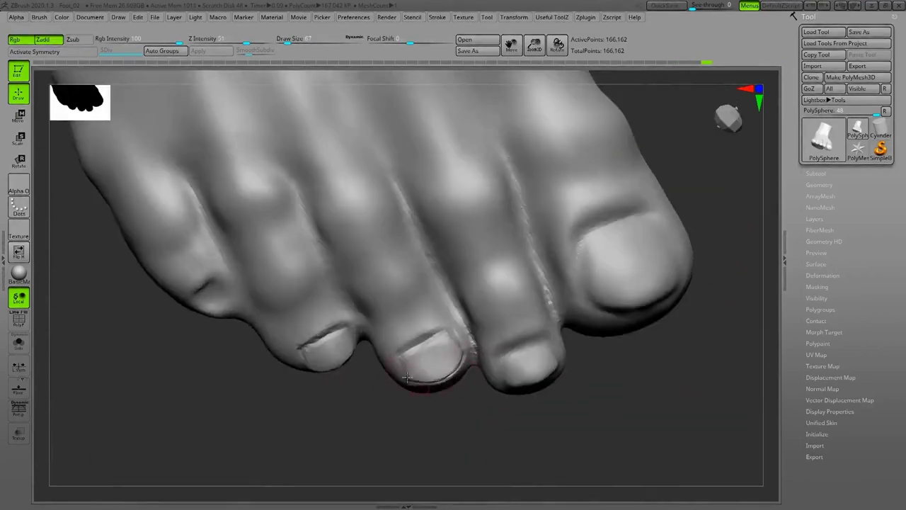
mouse_move(464, 417)
left_mouse_down()
mouse_move(474, 421)
mouse_move(567, 339)
left_mouse_up()
left_click_drag(418, 360, 434, 373)
mouse_move(708, 244)
left_mouse_down()
mouse_move(753, 223)
mouse_move(735, 242)
left_mouse_up()
mouse_move(734, 243)
right_mouse_down()
mouse_move(708, 269)
mouse_move(658, 364)
right_mouse_up()
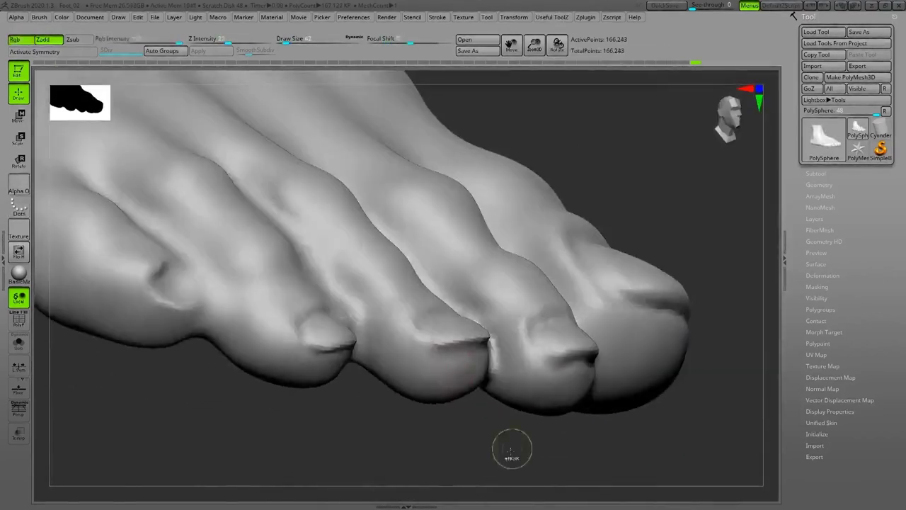
right_click_drag(512, 450, 518, 390)
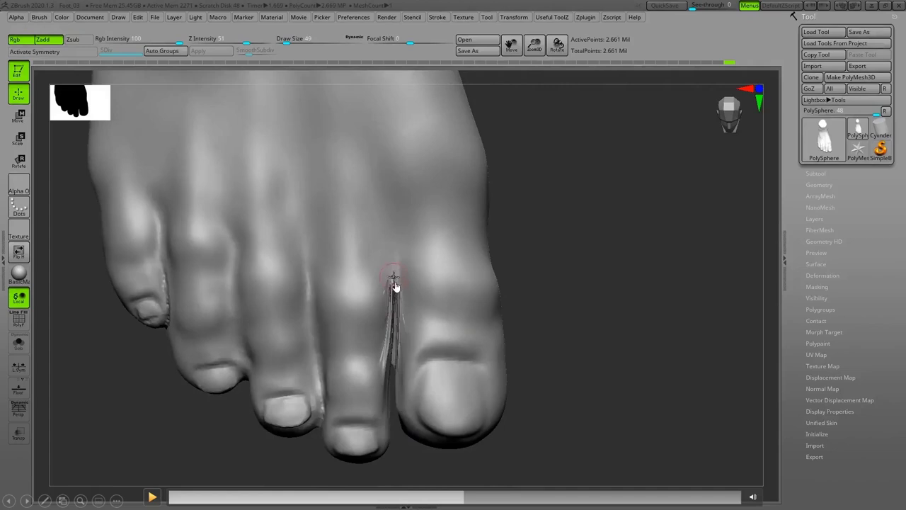
Play the paused video on and carve a deep gap between the second and third toes.
left_click(151, 497)
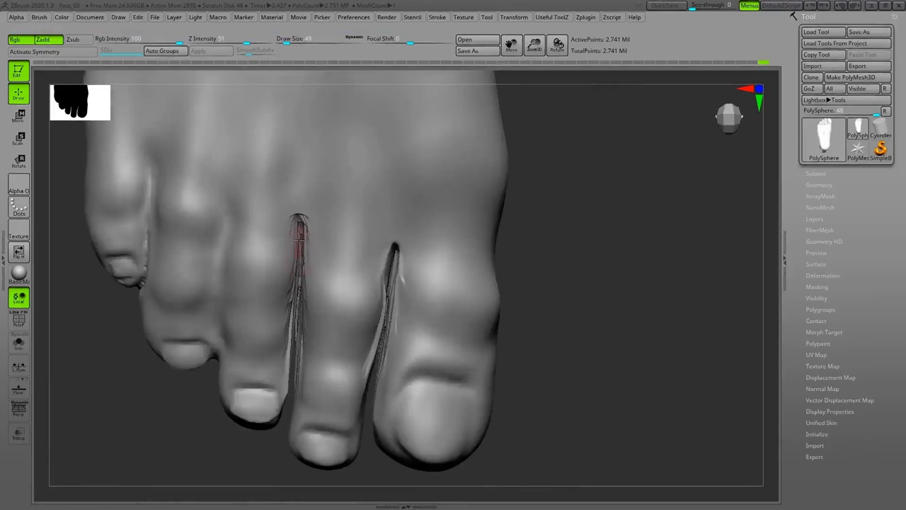
left_click_drag(623, 319, 630, 177)
left_click_drag(299, 243, 301, 268, "shift")
left_click_drag(642, 245, 630, 382)
mouse_move(593, 215)
left_mouse_down()
mouse_move(623, 257)
mouse_move(654, 253)
mouse_move(563, 227)
left_mouse_up()
Cut the gap between the third and fourth toes from their tips up to the base.
left_click_drag(273, 327, 274, 346)
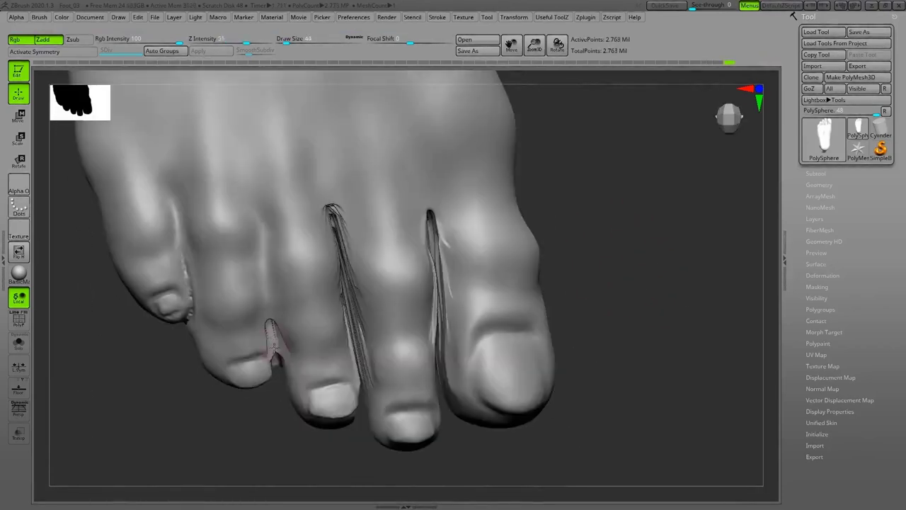
mouse_move(641, 205)
left_mouse_down()
mouse_move(672, 233)
mouse_move(669, 220)
left_mouse_up()
left_click_drag(265, 325, 280, 239)
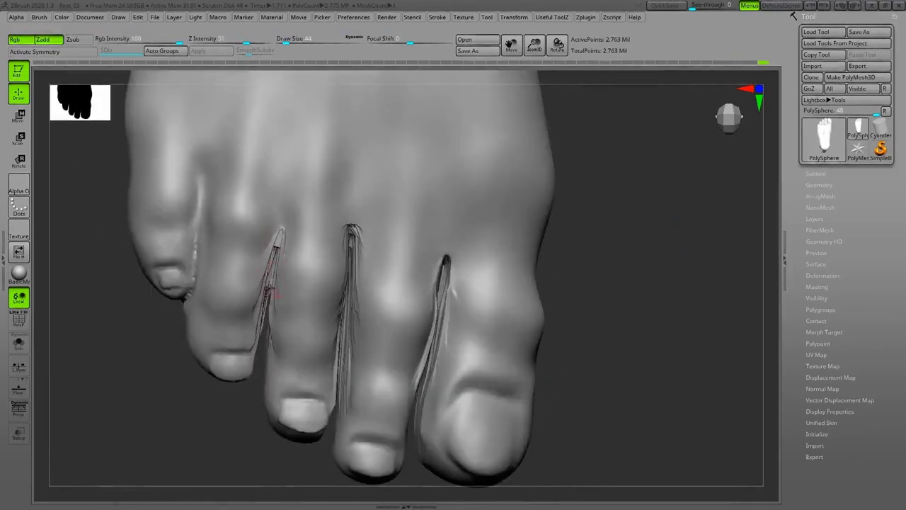
left_click_drag(654, 271, 597, 304, "ctrl")
left_click_drag(609, 318, 614, 163)
left_click_drag(283, 303, 287, 329)
mouse_move(615, 177)
left_mouse_down()
mouse_move(615, 325)
mouse_move(630, 276)
left_mouse_up()
left_click_drag(279, 362, 285, 308)
Carve the gap between the fourth and little toes and extend it upward onto the foot.
mouse_move(647, 266)
left_mouse_down()
mouse_move(654, 272)
mouse_move(279, 303)
mouse_move(284, 324)
mouse_move(652, 283)
mouse_move(246, 359)
left_mouse_up()
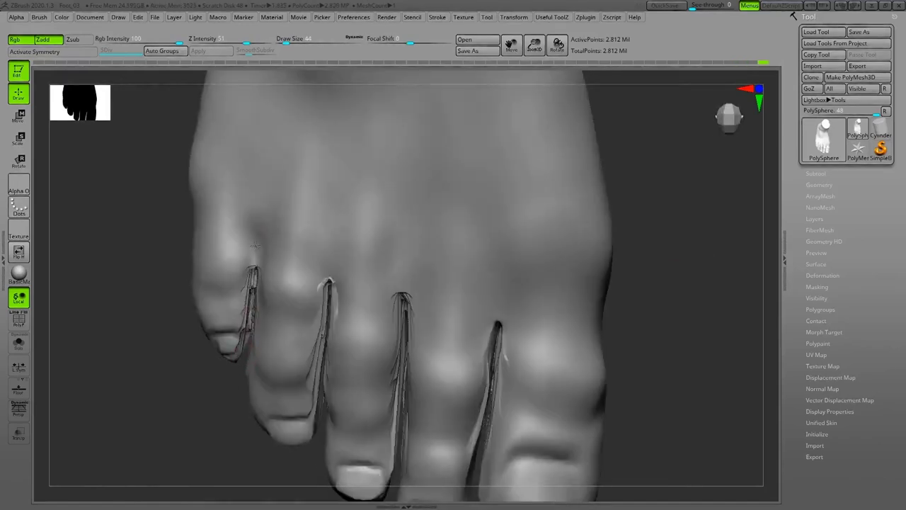
left_click_drag(255, 245, 256, 183)
left_click_drag(690, 271, 669, 176, "alt")
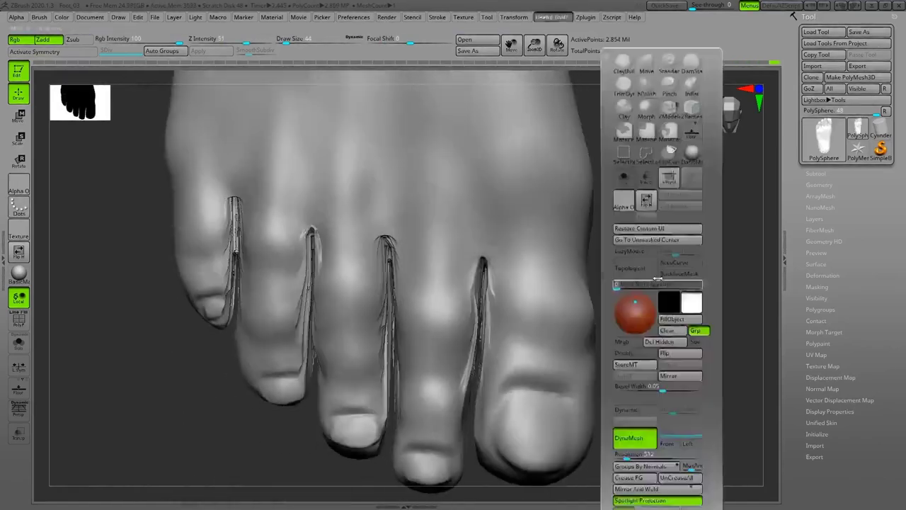
Soften the upper ends of the gaps between the toes on the top of the foot.
left_click(670, 176)
mouse_move(645, 340)
left_mouse_down()
mouse_move(684, 357)
mouse_move(684, 373)
mouse_move(673, 354)
left_mouse_up()
key("space")
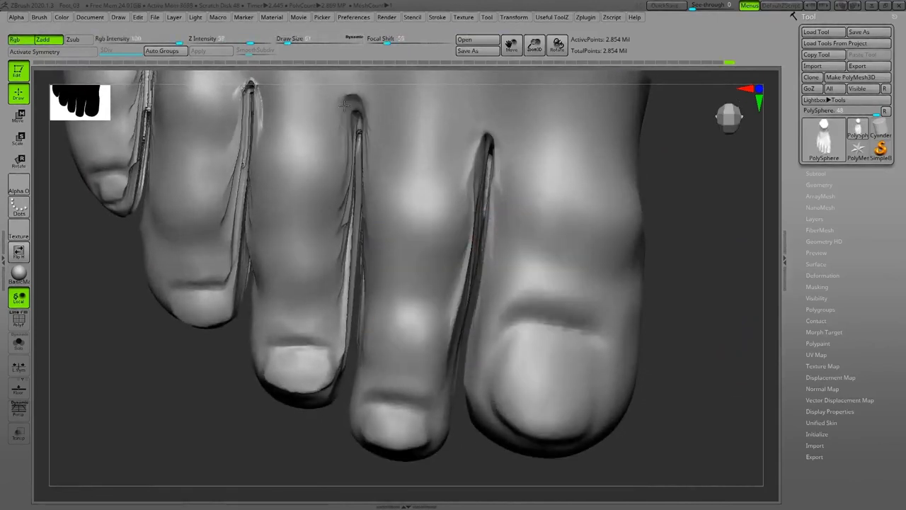
left_click_drag(488, 467, 480, 336, "alt")
mouse_move(642, 272)
left_mouse_down("ctrl")
mouse_move(665, 294)
mouse_move(564, 397)
left_mouse_up("ctrl")
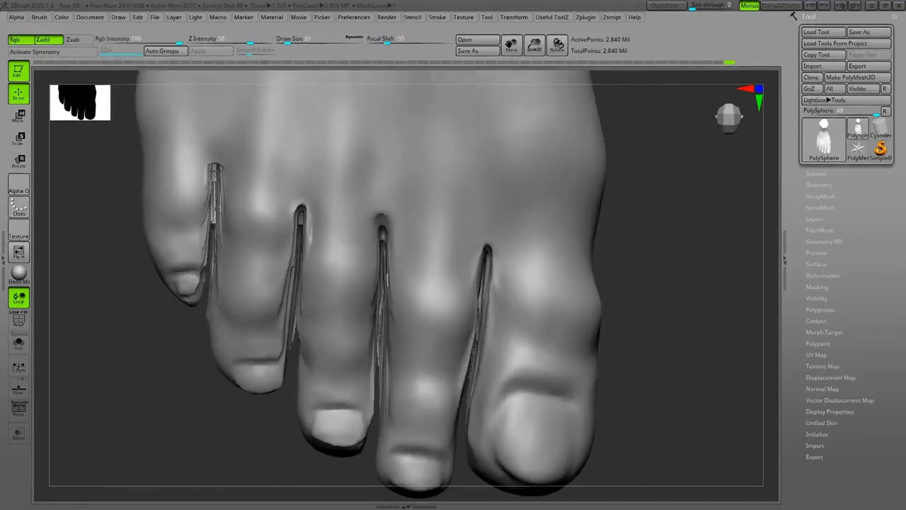
left_click_drag(690, 322, 365, 239)
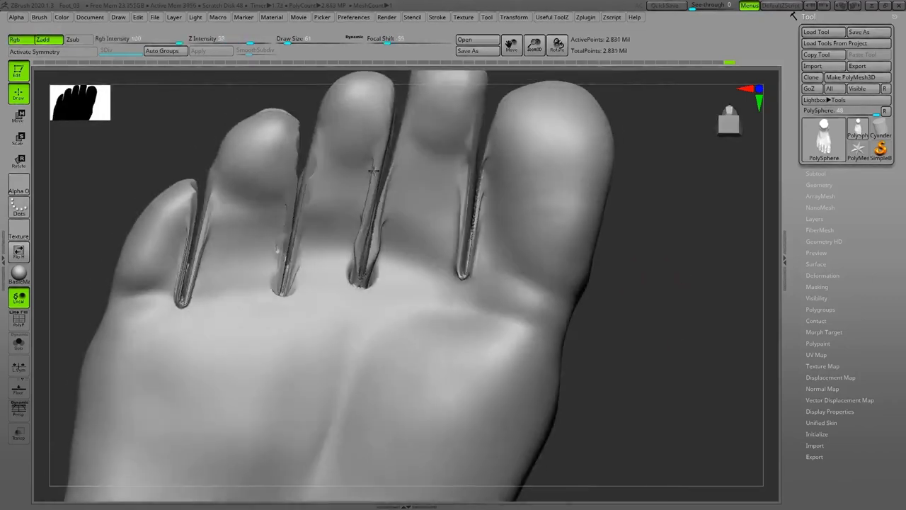
Clean up the three gaps between the smaller toes from the sole side.
left_click_drag(373, 171, 380, 220)
mouse_move(679, 297)
left_mouse_down()
mouse_move(651, 297)
mouse_move(707, 305)
left_mouse_up()
left_click_drag(291, 236, 279, 300, "shift")
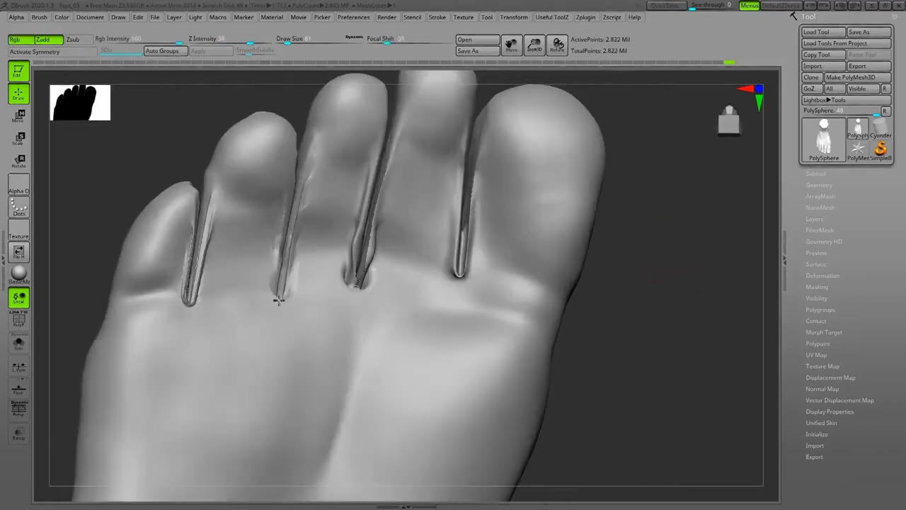
left_click_drag(688, 313, 179, 243)
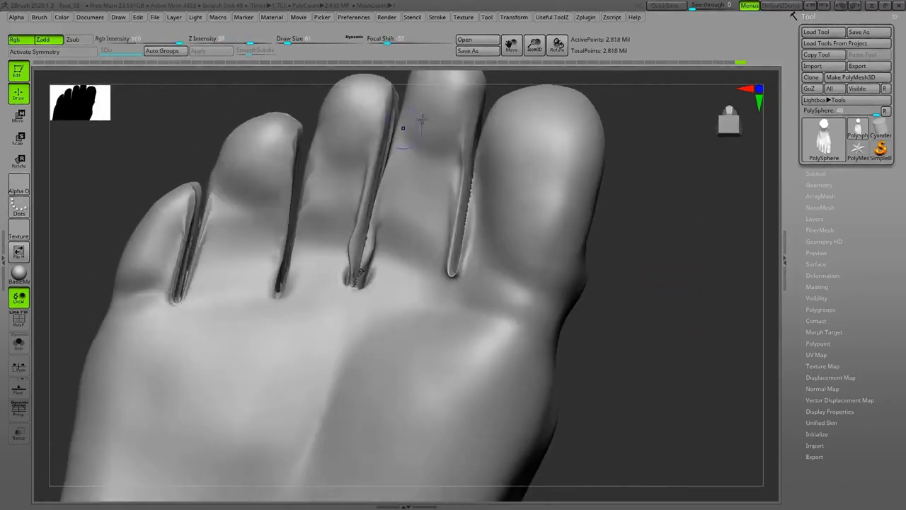
left_click_drag(630, 275, 673, 307, "ctrl")
mouse_move(673, 304)
left_mouse_down()
mouse_move(683, 295)
mouse_move(688, 226)
mouse_move(365, 248)
left_mouse_up()
Rework the gap bases beside the second toe on the sole with another brush, cleaning their ragged edges.
key("space")
left_click(658, 174)
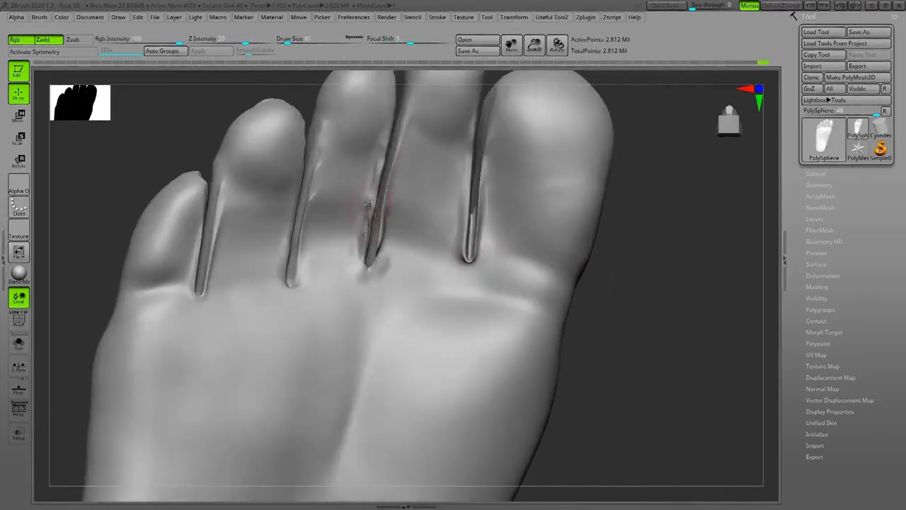
mouse_move(369, 206)
left_mouse_down()
mouse_move(360, 229)
mouse_move(383, 241)
left_mouse_up()
left_click_drag(673, 283, 679, 254)
left_click_drag(469, 219, 470, 249)
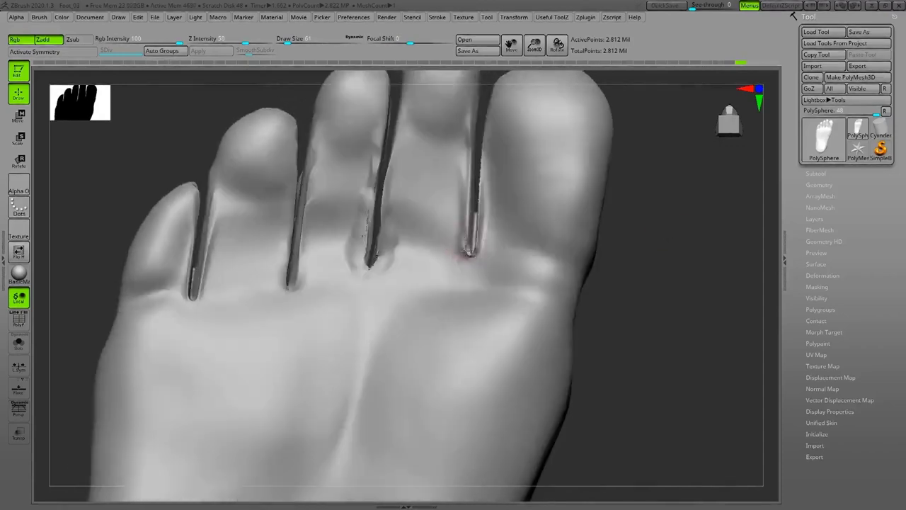
left_click_drag(666, 269, 675, 236)
left_click_drag(368, 155, 365, 227)
left_click_drag(669, 269, 673, 262)
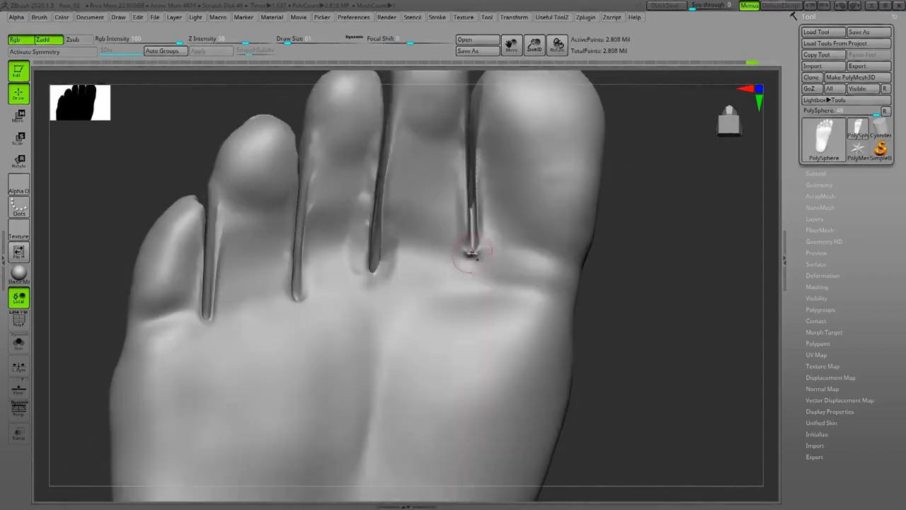
right_click_drag(465, 220, 322, 164)
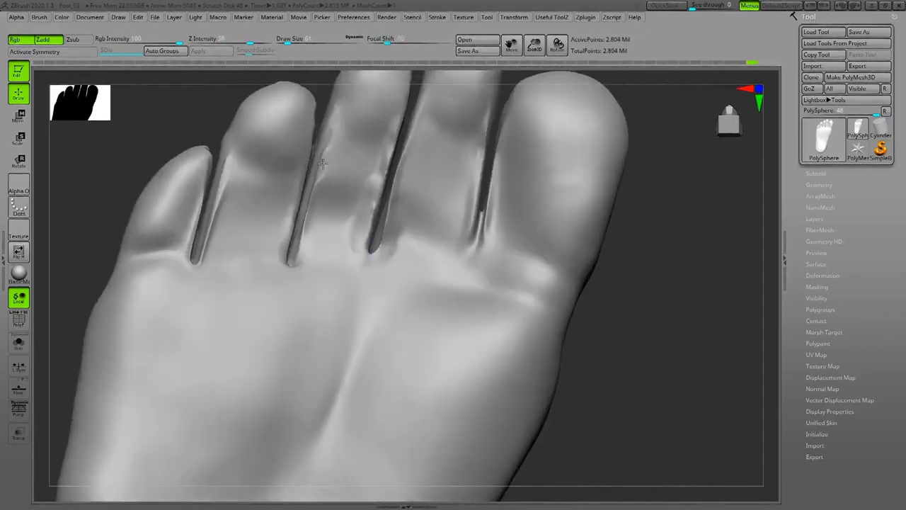
Raise the Smooth brush's Z Intensity and smooth the gap between the big and second toes.
mouse_move(715, 244)
left_mouse_down()
mouse_move(730, 271)
mouse_move(715, 382)
left_mouse_up()
key("space")
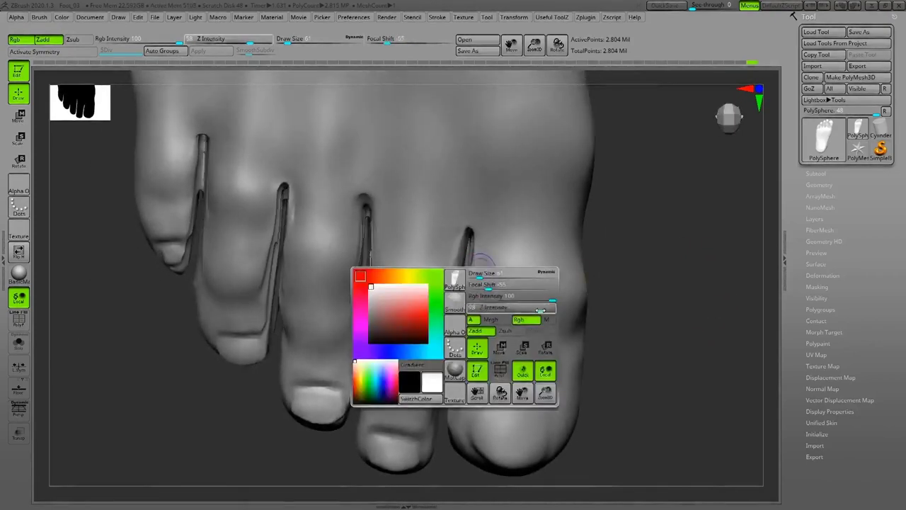
left_click_drag(501, 310, 531, 310)
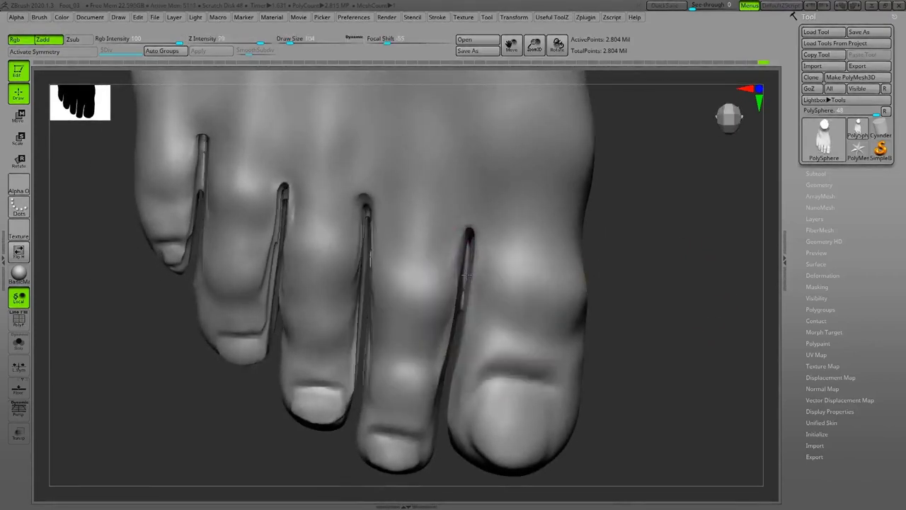
left_click_drag(685, 301, 697, 244)
left_click_drag(464, 159, 460, 225)
mouse_move(690, 264)
left_mouse_down()
mouse_move(705, 326)
mouse_move(697, 344)
left_mouse_up()
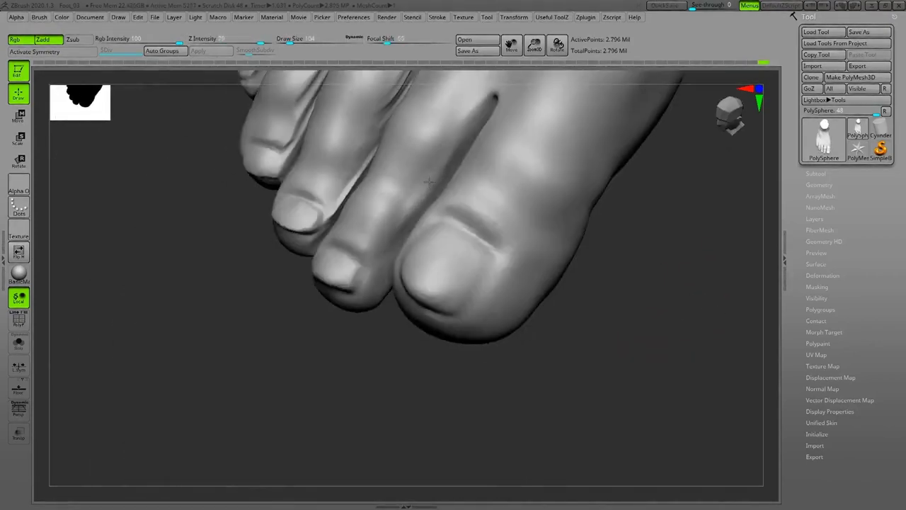
right_click_drag(429, 182, 405, 257)
Smooth the inner walls of the remaining toe gaps from the sole and the front of the foot.
right_click_drag(538, 359, 285, 311)
right_click_drag(294, 278, 623, 275)
right_click_drag(303, 294, 257, 186)
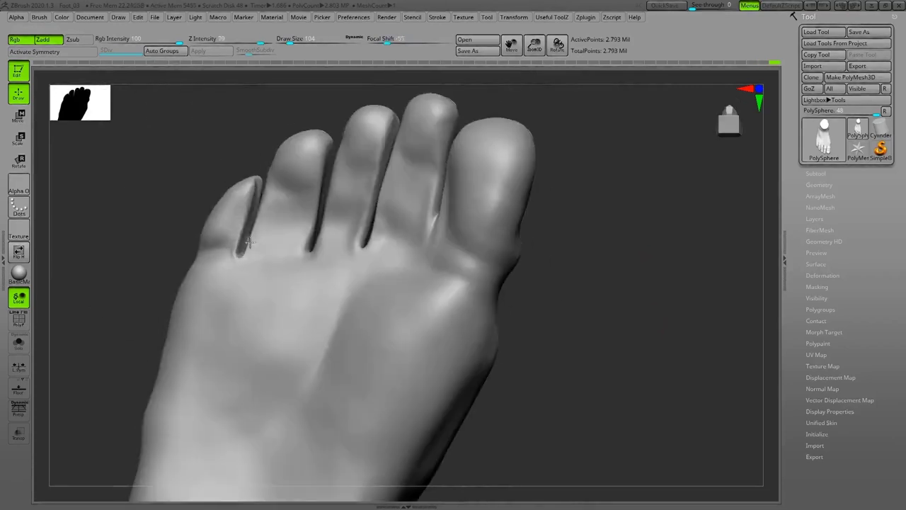
right_click_drag(248, 241, 656, 266)
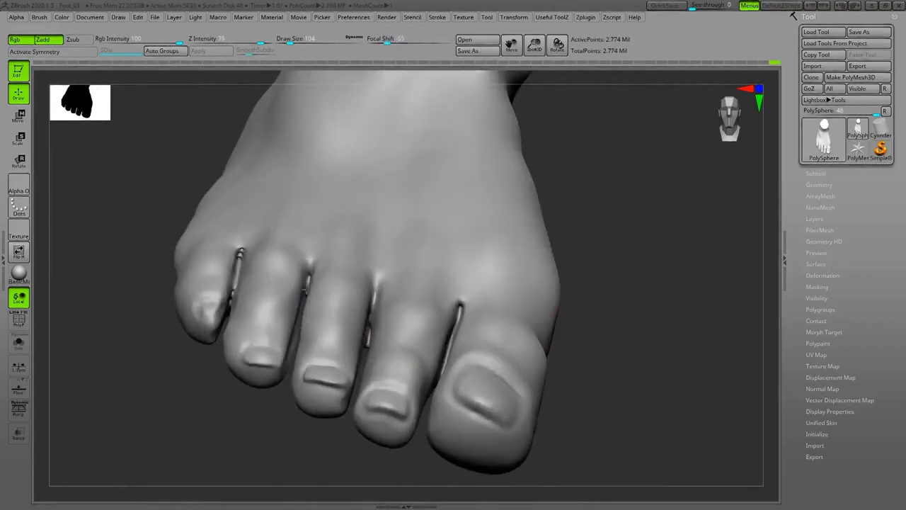
right_click_drag(460, 305, 238, 256)
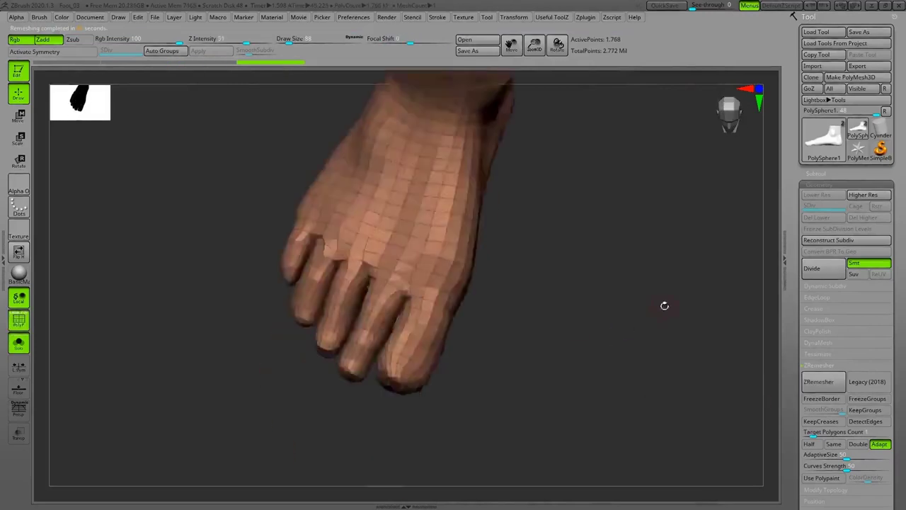
Draw ZRemesher guide curves around the big toe, in front of and behind the nail crease.
left_click_drag(663, 305, 659, 325)
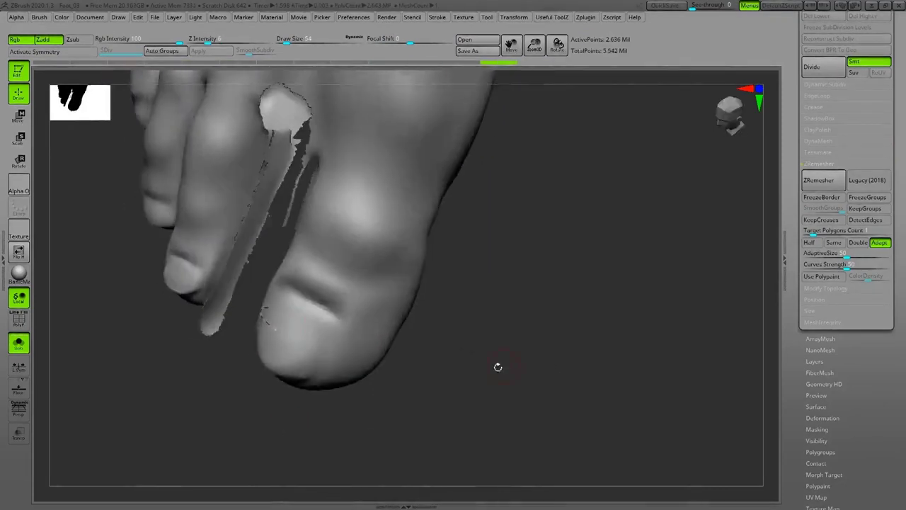
left_click_drag(228, 334, 330, 320, "ctrl+shift")
left_click_drag(496, 340, 580, 305)
left_click_drag(243, 296, 330, 312)
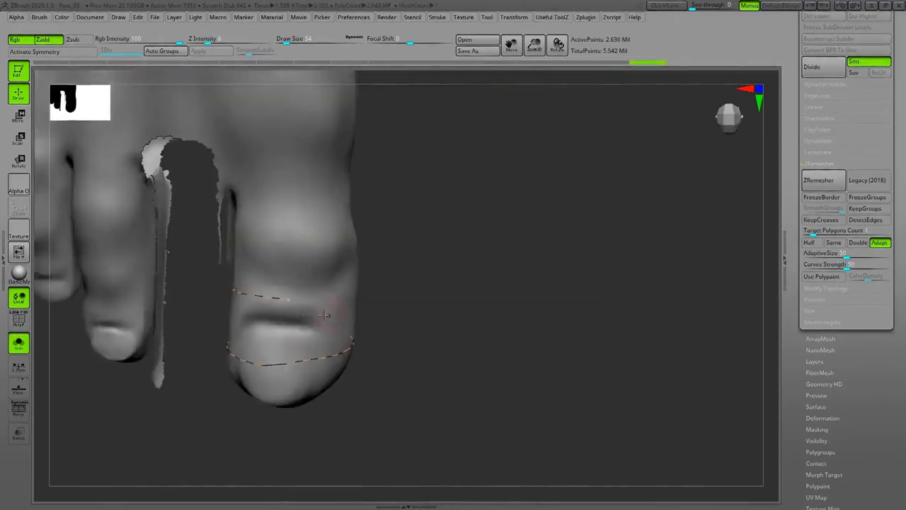
Bring back the hidden second toe and draw a guide curve across it just behind the nail.
mouse_move(481, 340)
left_mouse_down()
mouse_move(547, 302)
mouse_move(670, 380)
left_mouse_up()
left_click(670, 379, "ctrl+shift")
left_click_drag(506, 393, 642, 364, "alt")
left_click_drag(294, 337, 369, 340)
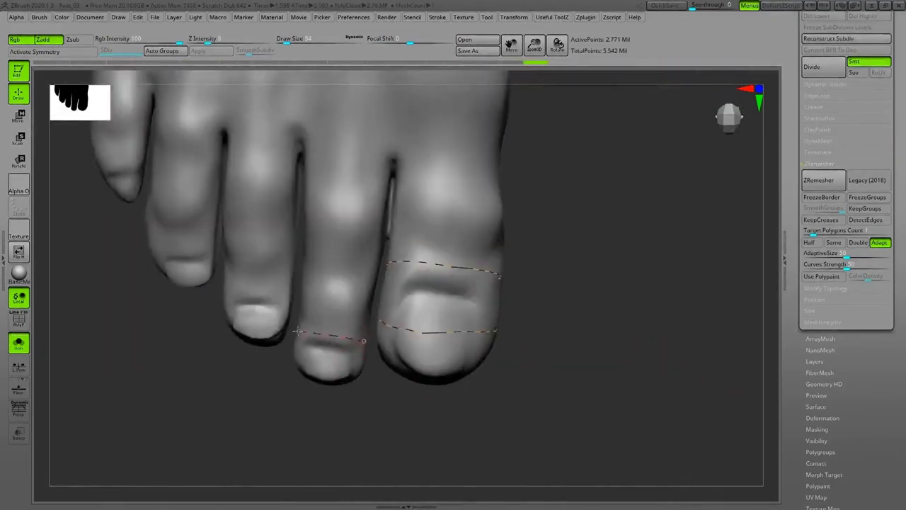
Draw further guide curves around the toes and retopologize the foot with ZRemesher.
left_click_drag(510, 340, 609, 283)
left_click_drag(510, 312, 566, 283)
left_click_drag(342, 266, 325, 294)
left_click_drag(496, 339, 278, 384)
left_click_drag(279, 212, 319, 254, "alt")
mouse_move(383, 352)
left_mouse_down()
mouse_move(375, 294)
mouse_move(496, 248)
left_mouse_up()
left_click_drag(382, 294, 340, 281)
left_click_drag(495, 340, 580, 284)
mouse_move(380, 283)
left_mouse_down()
mouse_move(343, 249)
mouse_move(647, 297)
mouse_move(516, 328)
mouse_move(488, 153)
mouse_move(665, 217)
mouse_move(313, 243)
mouse_move(332, 255)
mouse_move(446, 206)
mouse_move(599, 314)
mouse_move(613, 338)
left_mouse_up()
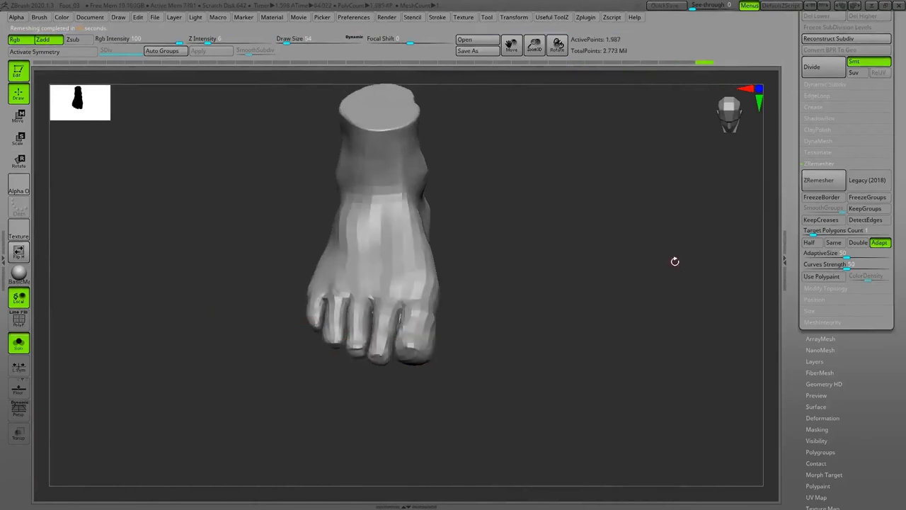
Examine the remeshed foot's polygon flow around the toes with the wireframe shown.
key("shift+f")
left_click_drag(674, 262, 697, 289, "alt")
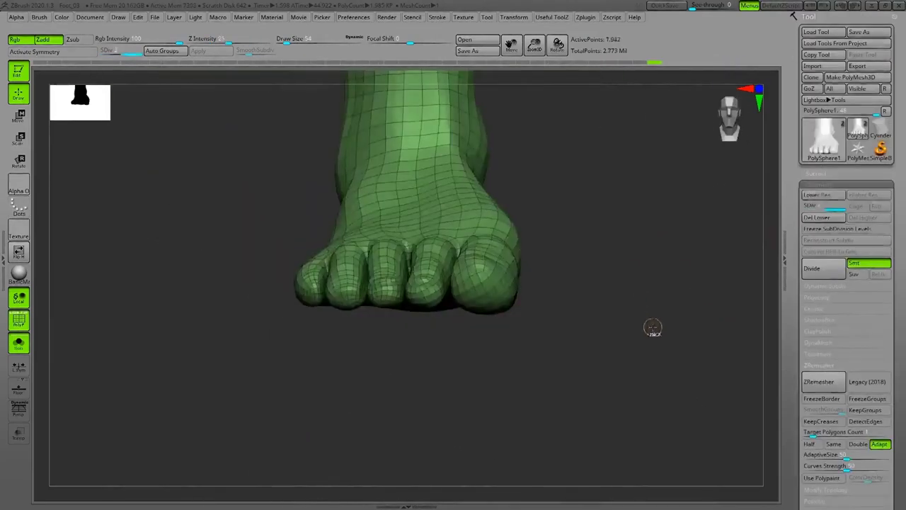
key("shift+f")
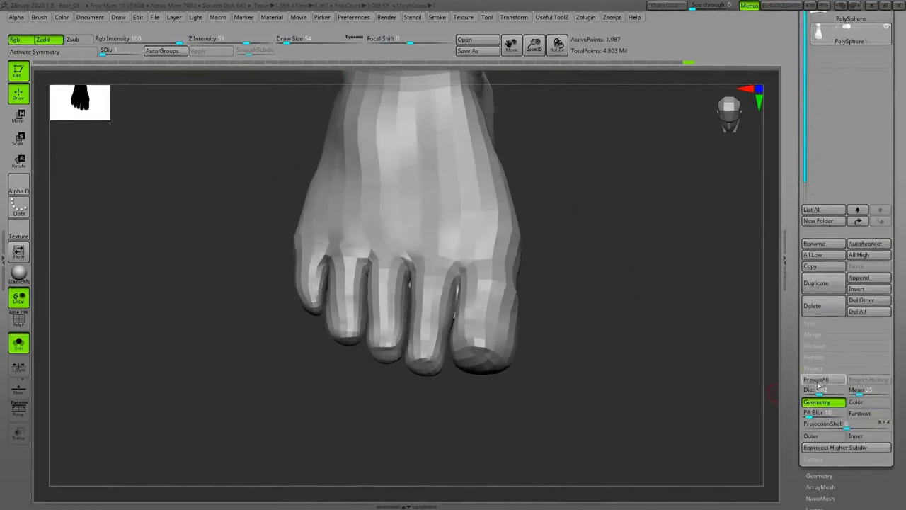
Subdivide the remeshed foot step by step and project the original sculpt's details onto it with ProjectAll.
key("ctrl+d")
left_click(818, 383)
key("ctrl+d")
left_click(824, 383)
key("ctrl+d")
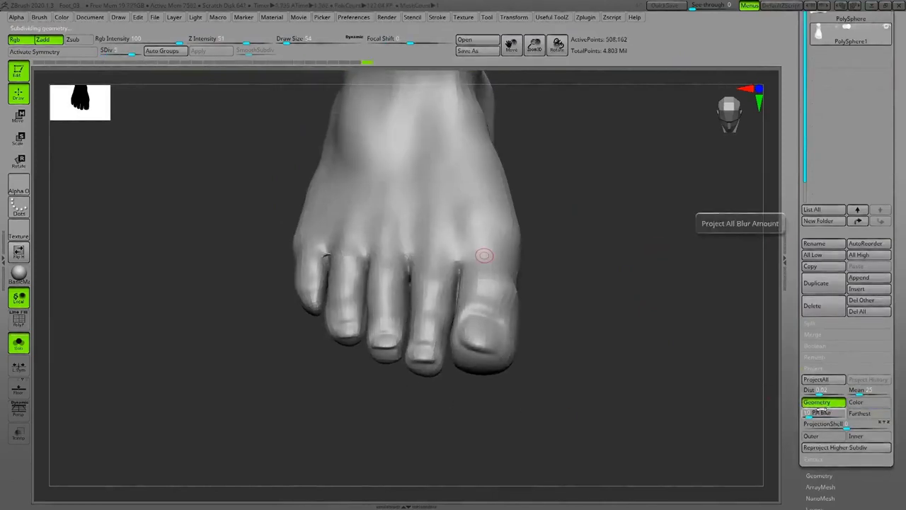
left_click(813, 384)
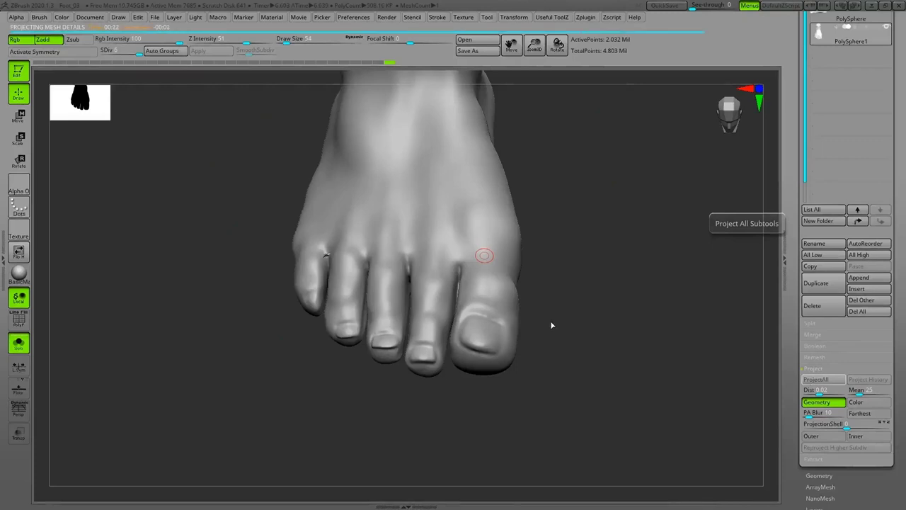
Lower the remeshed foot to its lowest subdivision level, show the wireframe and adjust the polygons at the toe gaps.
left_click_drag(552, 325, 418, 364)
key("d")
key("d")
key("shift+d")
key("shift+d")
key("shift+d")
key("shift+d")
key("shift+d")
left_click_drag(431, 434, 684, 290)
key("shift+f")
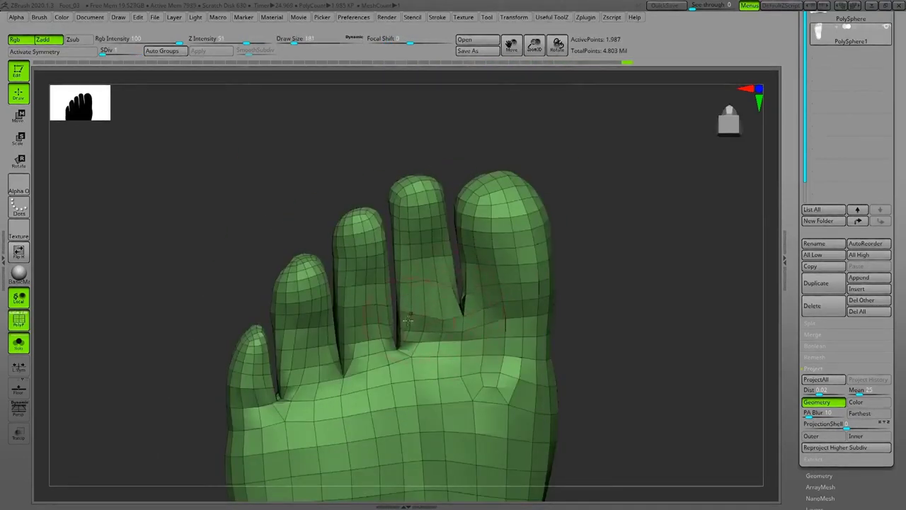
left_click_drag(409, 320, 459, 296)
mouse_move(638, 340)
left_mouse_down()
mouse_move(694, 277)
mouse_move(638, 340)
left_mouse_up()
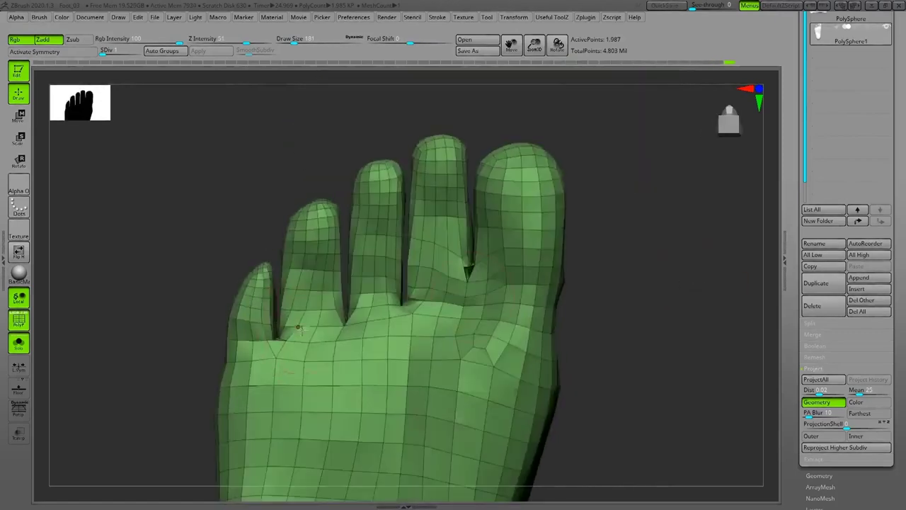
Isolate the big toe's polygons and grow the visible area toward the toe's base.
left_click_drag(637, 269, 680, 354)
left_click(559, 150)
left_click_drag(467, 283, 677, 285, "ctrl+shift")
left_click(677, 286, "ctrl+shift")
mouse_move(461, 332)
left_mouse_down("ctrl+shift")
mouse_move(588, 285)
mouse_move(495, 403)
left_mouse_up("ctrl+shift")
left_click_drag(651, 318, 686, 386)
key("ctrl+shift+x")
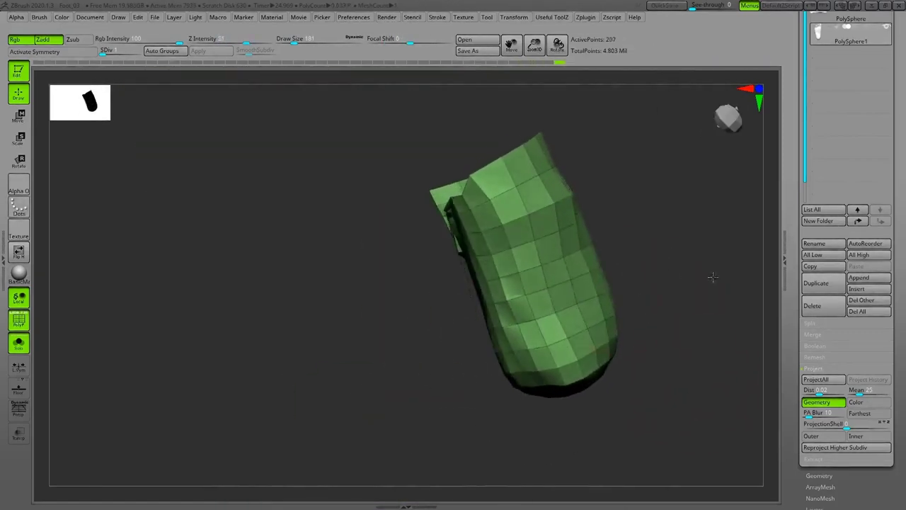
Hide the stray polygons beside the big toe, give the toe its own polygroup and bring back the foot.
left_click_drag(713, 276, 701, 237)
left_click_drag(422, 248, 424, 177, "ctrl+alt+shift")
left_click_drag(700, 195, 722, 286)
key("ctrl+w")
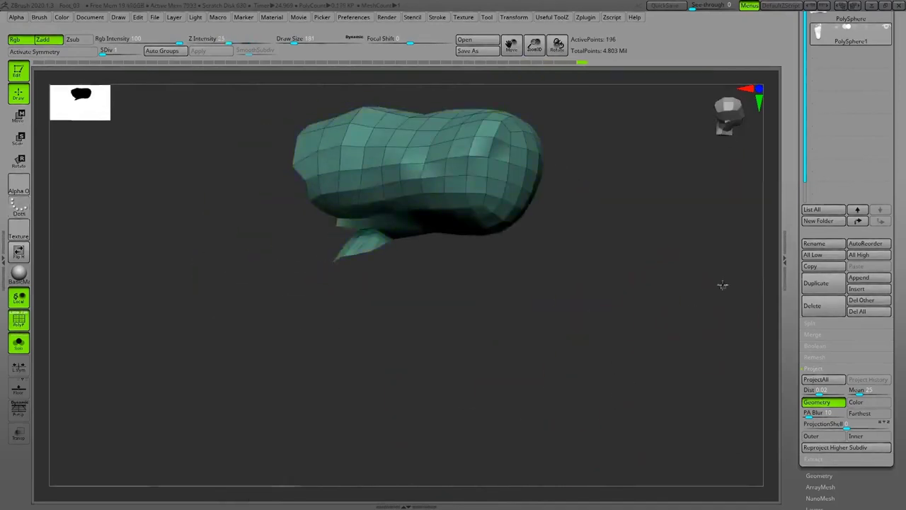
left_click(667, 251, "ctrl+shift")
left_click_drag(668, 251, 653, 373)
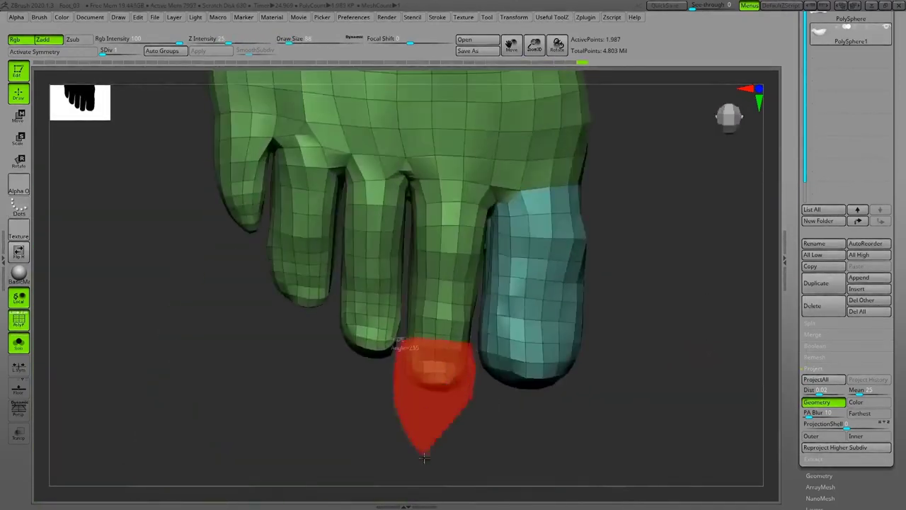
Isolate the second toe from its tip, grow the visible area to its base and give it its own polygroup.
left_click_drag(424, 459, 425, 456, "ctrl+alt+shift")
left_click_drag(623, 396, 655, 425, "ctrl+shift")
key("ctrl+shift+x")
key("ctrl+shift+x")
key("ctrl+shift+x")
key("ctrl+shift+x")
key("ctrl+shift+x")
key("ctrl+shift+x")
left_click_drag(655, 425, 692, 380)
left_click_drag(653, 251, 656, 386)
key("ctrl+w")
left_click(678, 233, "ctrl+shift")
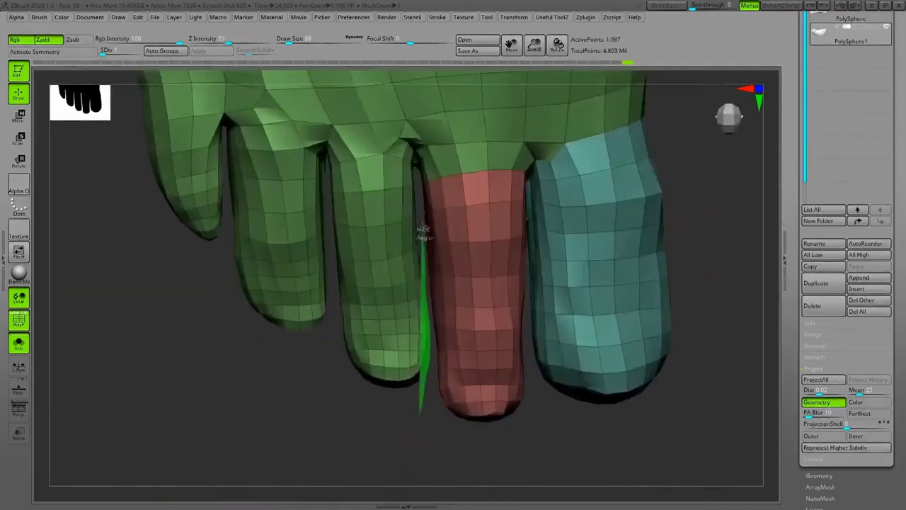
Assign the third toe its own polygroup and bring back the rest of the foot.
left_click_drag(422, 229, 422, 233, "ctrl+shift")
key("ctrl+w")
left_click(674, 317, "ctrl+shift")
left_click_drag(674, 316, 400, 404, "alt")
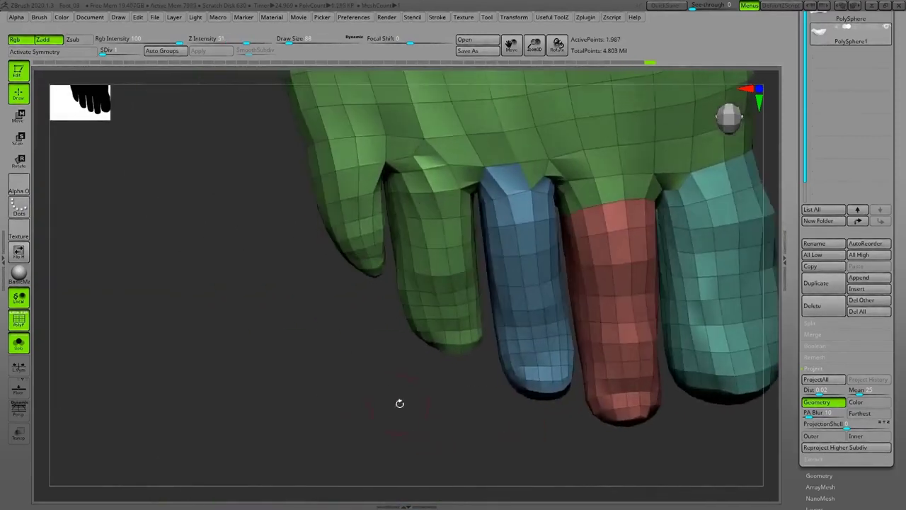
Isolate the fourth toe, hide the surplus polygons at its base and give it its own polygroup.
left_click_drag(390, 290, 391, 291, "ctrl+shift")
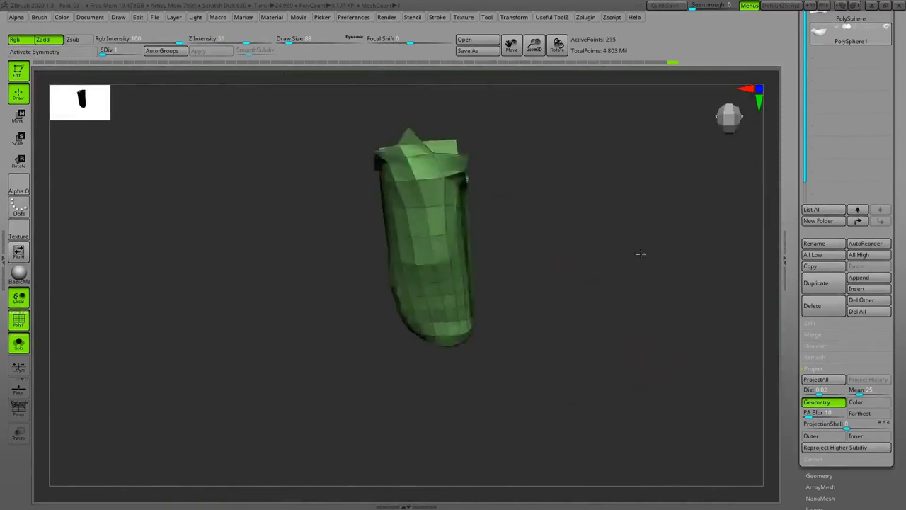
left_click_drag(343, 225, 345, 230, "ctrl+alt+shift")
left_click_drag(657, 170, 663, 258)
left_click_drag(483, 127, 500, 144, "ctrl+alt+shift")
key("ctrl+w")
left_click(602, 233, "ctrl+shift")
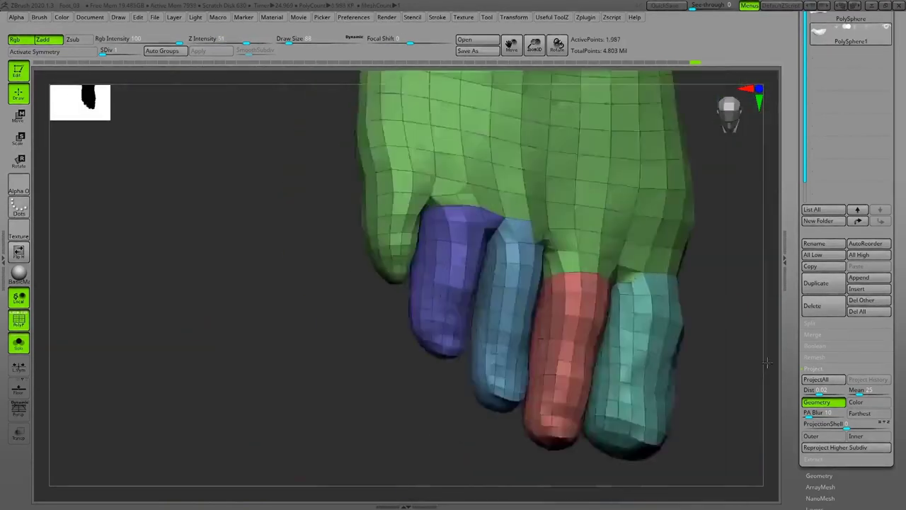
Isolate the little toe, trim the visible area to its base and give it its own polygroup.
left_click_drag(340, 368, 283, 397, "alt")
mouse_move(340, 182)
left_mouse_down("ctrl+shift")
mouse_move(223, 354)
mouse_move(293, 304)
left_mouse_up("ctrl+shift")
left_click_drag(523, 319, 536, 366)
left_click_drag(346, 141, 325, 188, "ctrl+alt+shift")
mouse_move(368, 255)
left_mouse_down()
mouse_move(334, 314)
mouse_move(370, 319)
left_mouse_up()
key("ctrl+w")
left_click(397, 324, "ctrl+shift")
Hide the wireframe, return to the highest subdivision level and mask everything except the big toe.
mouse_move(630, 312)
left_mouse_down("alt")
mouse_move(673, 356)
mouse_move(614, 413)
left_mouse_up("alt")
left_click_drag(476, 254, 708, 361)
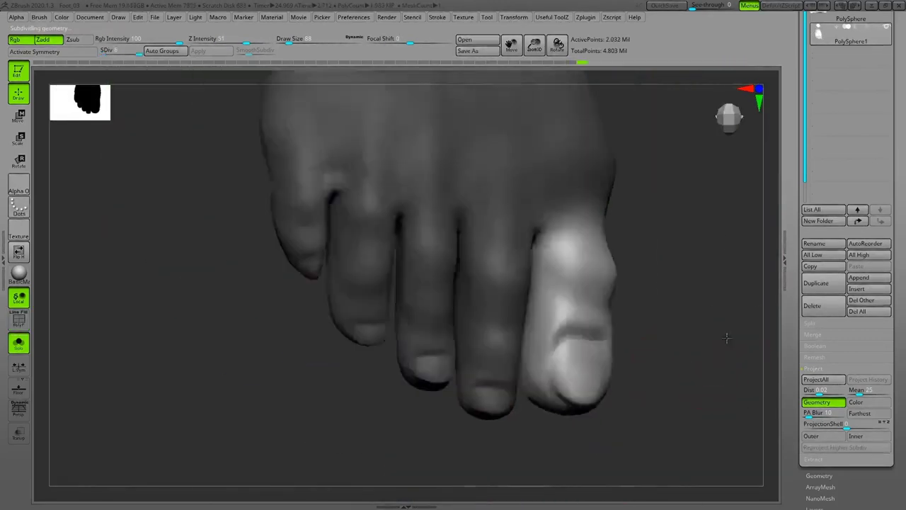
left_click_drag(691, 357, 514, 322)
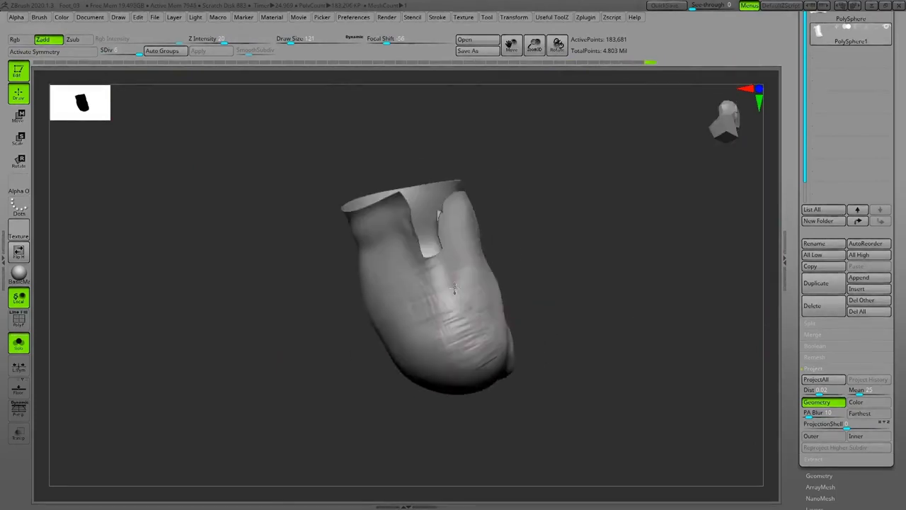
Build up and smooth the sides and underside of the isolated big toe, working one subdivision level down.
mouse_move(448, 305)
left_mouse_down()
mouse_move(694, 332)
mouse_move(461, 330)
mouse_move(417, 313)
mouse_move(728, 357)
mouse_move(375, 360)
mouse_move(330, 403)
mouse_move(409, 358)
mouse_move(619, 323)
mouse_move(450, 322)
mouse_move(441, 334)
mouse_move(661, 330)
mouse_move(580, 369)
mouse_move(457, 398)
mouse_move(590, 378)
mouse_move(467, 375)
mouse_move(520, 358)
mouse_move(550, 285)
left_mouse_up()
key("shift+d")
key("u")
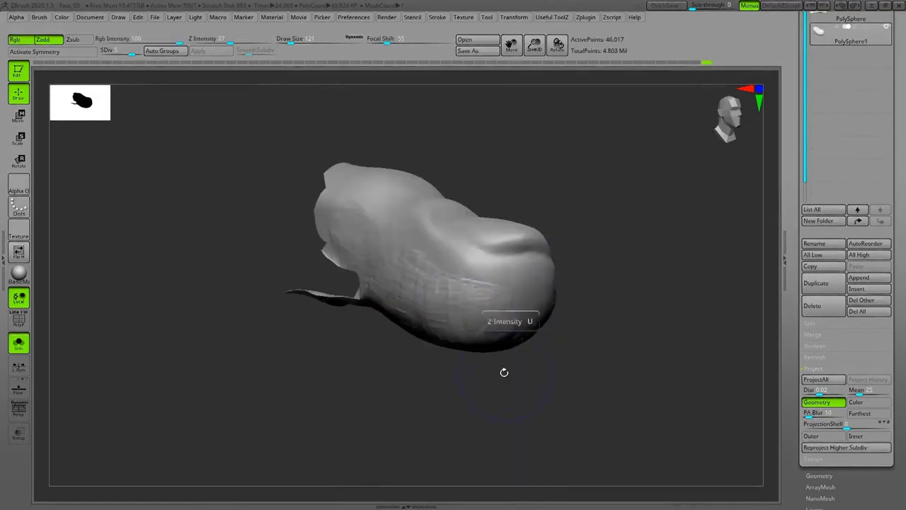
right_click_drag(489, 318, 297, 324)
right_click_drag(677, 318, 676, 174)
right_click_drag(594, 319, 535, 306)
key("d")
left_click_drag(700, 281, 616, 323)
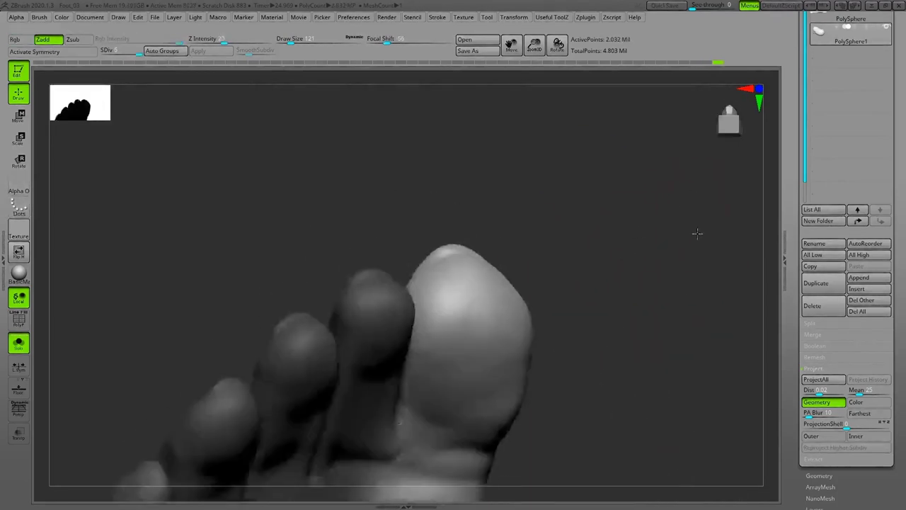
mouse_move(696, 233)
left_mouse_down()
mouse_move(654, 371)
mouse_move(615, 432)
left_mouse_up()
Carve the outline of the big toe's nail with the DamStandard brush at a smaller draw size.
key("b")
key("d")
key("s")
key("space")
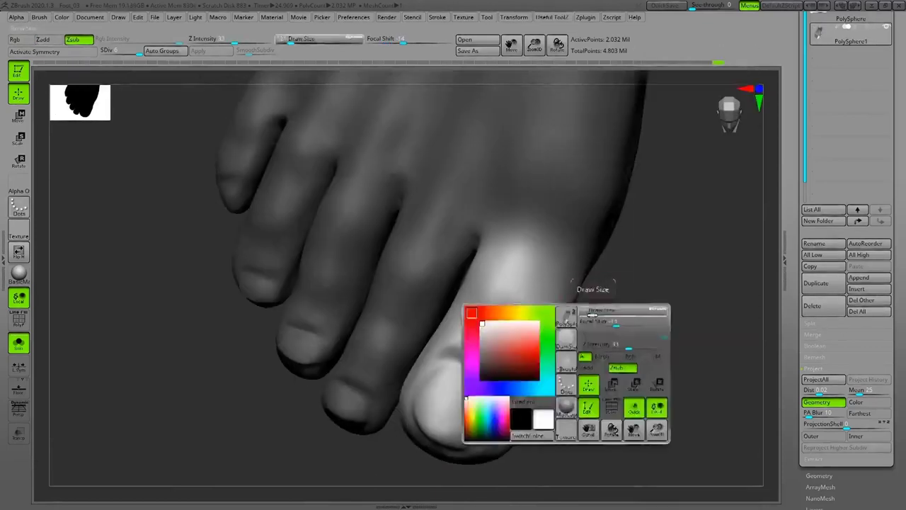
left_click_drag(592, 314, 586, 315)
left_click_drag(429, 422, 435, 384)
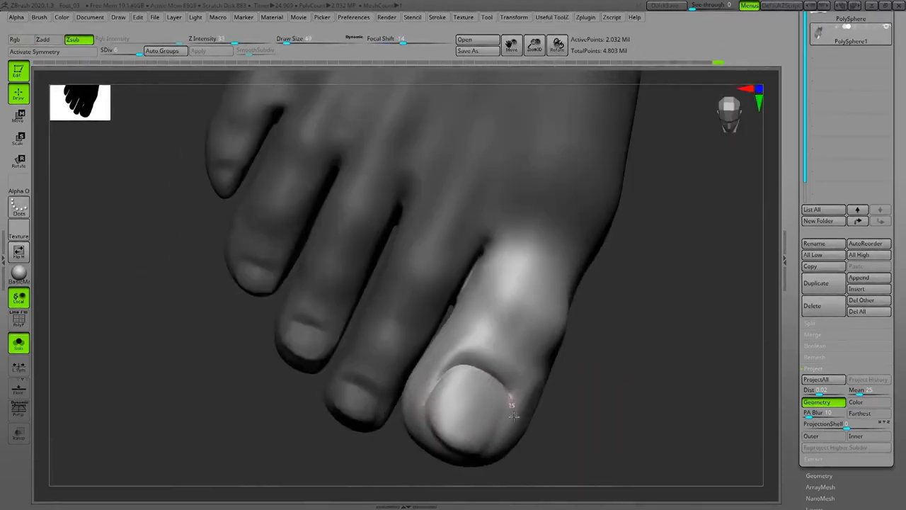
left_click_drag(513, 416, 484, 345)
left_click_drag(542, 383, 627, 224)
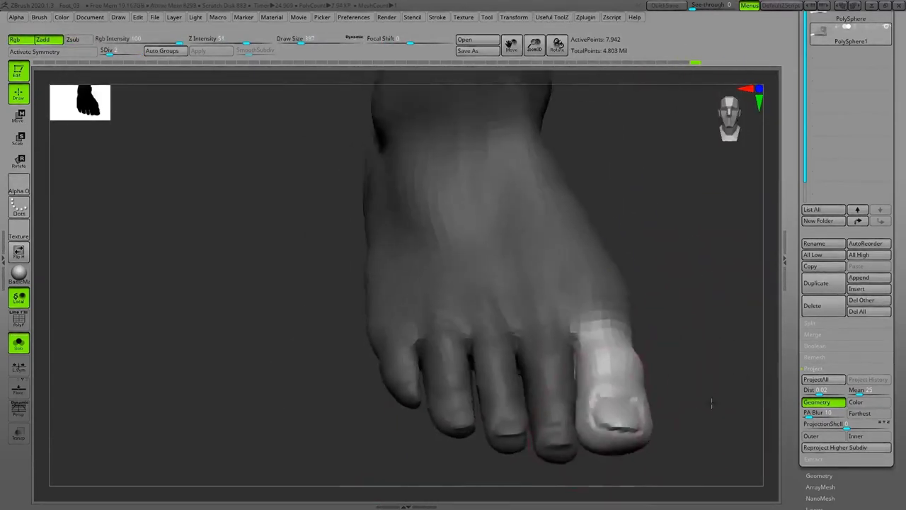
Mask all but the second toe and define the edges of its nail at the highest subdivision level.
mouse_move(708, 400)
left_mouse_down()
mouse_move(741, 364)
mouse_move(706, 376)
left_mouse_up()
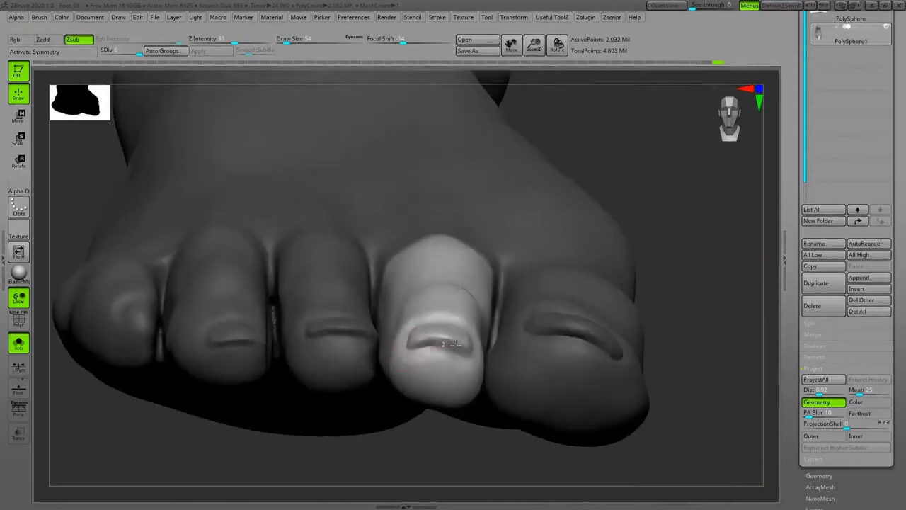
mouse_move(233, 457)
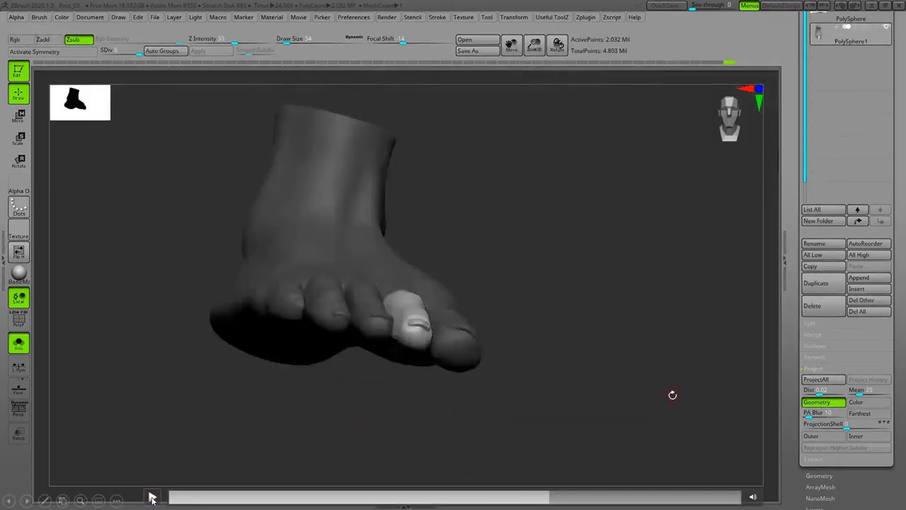
left_click(151, 498)
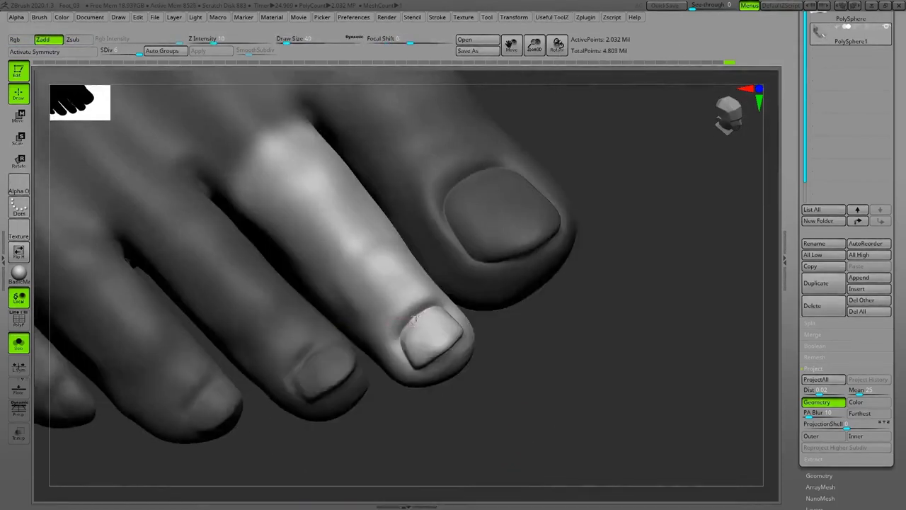
left_click_drag(414, 319, 447, 417)
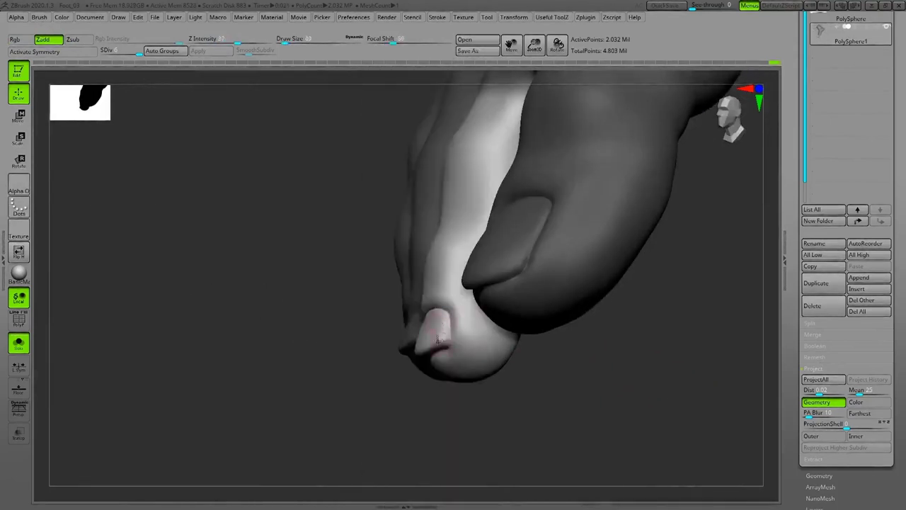
Refine the second toe's nail and tip with the Move brush at subdivision level 4.
key("shift+d")
left_click_drag(552, 368, 502, 340)
left_click_drag(553, 354, 481, 340)
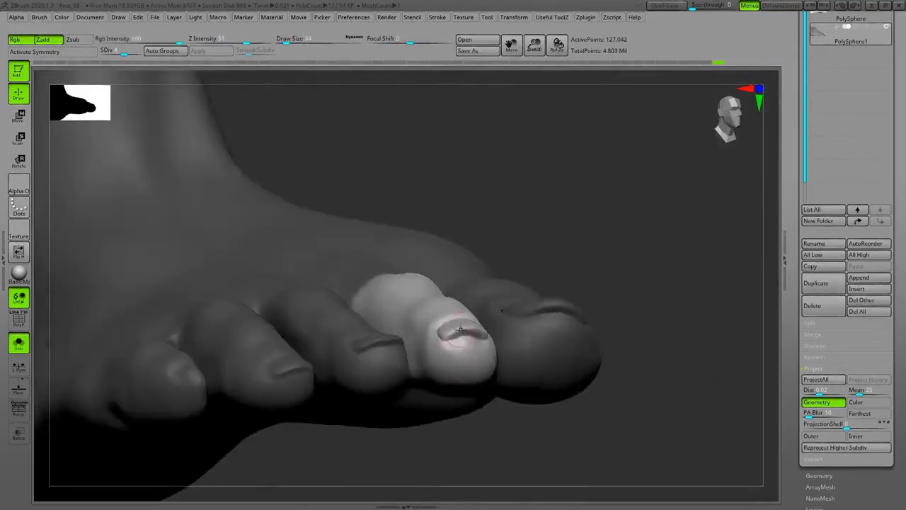
left_click_drag(580, 397, 510, 382)
key("d")
key("d")
left_click_drag(552, 404, 524, 396)
key("space")
key("shift+d")
key("shift+d")
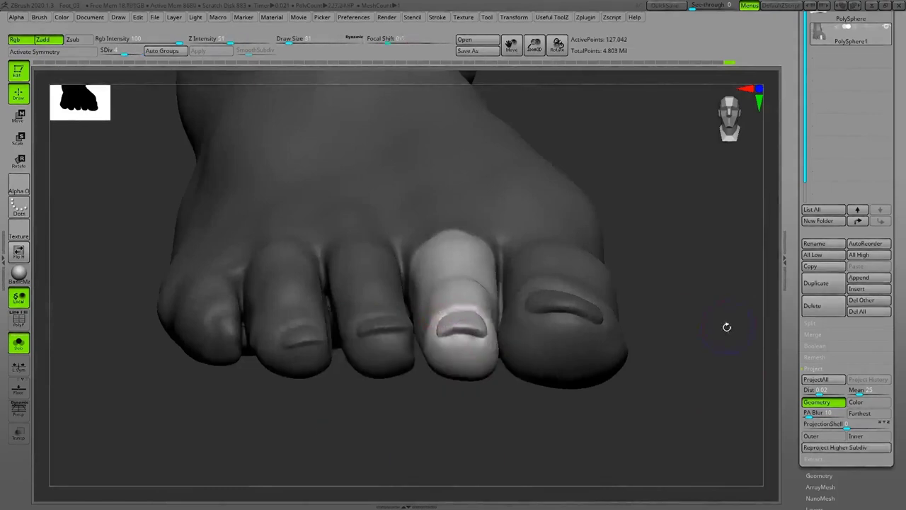
Lower the whole foot to its lowest subdivision level and reshape the toes with a larger Move brush.
key("f")
left_click_drag(726, 325, 665, 384, "ctrl")
key("shift+d")
key("shift+d")
key("shift+d")
key("space")
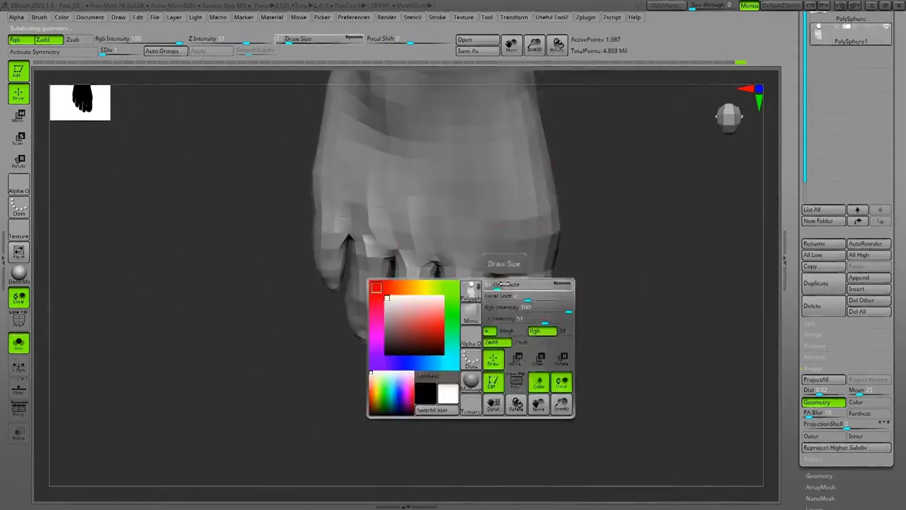
left_click_drag(497, 285, 522, 286)
mouse_move(506, 333)
right_mouse_down("ctrl")
mouse_move(491, 383)
mouse_move(502, 405)
right_mouse_up("ctrl")
mouse_move(605, 376)
left_mouse_down()
mouse_move(658, 335)
mouse_move(577, 389)
left_mouse_up()
Readjust the Move brush size and keep shaping the toes while switching between low and high subdivision levels.
key("space")
left_click_drag(655, 276, 659, 305)
key("d")
key("d")
key("d")
key("d")
key("d")
right_click_drag(660, 305, 695, 288, "ctrl")
mouse_move(694, 289)
left_mouse_down()
mouse_move(704, 262)
mouse_move(706, 316)
mouse_move(620, 308)
left_mouse_up()
key("shift+d")
key("shift+d")
key("shift+d")
key("shift+d")
Mask everything except the third toe, raise the subdivision level and isolate that toe.
left_click(429, 368, "ctrl+shift")
left_click(698, 313, "ctrl")
left_click(696, 322, "ctrl+shift")
key("d")
key("d")
key("d")
key("d")
key("d")
left_click(691, 354, "ctrl")
left_click(432, 375, "ctrl+shift")
Build up and smooth the isolated third toe at subdivision level 5, adjusting the draw size for finer strokes.
left_click_drag(509, 314, 657, 388)
mouse_move(710, 364)
left_mouse_down()
mouse_move(599, 345)
mouse_move(680, 318)
mouse_move(713, 281)
mouse_move(584, 295)
mouse_move(621, 372)
mouse_move(647, 387)
mouse_move(601, 375)
left_mouse_up()
key("shift+d")
key("space")
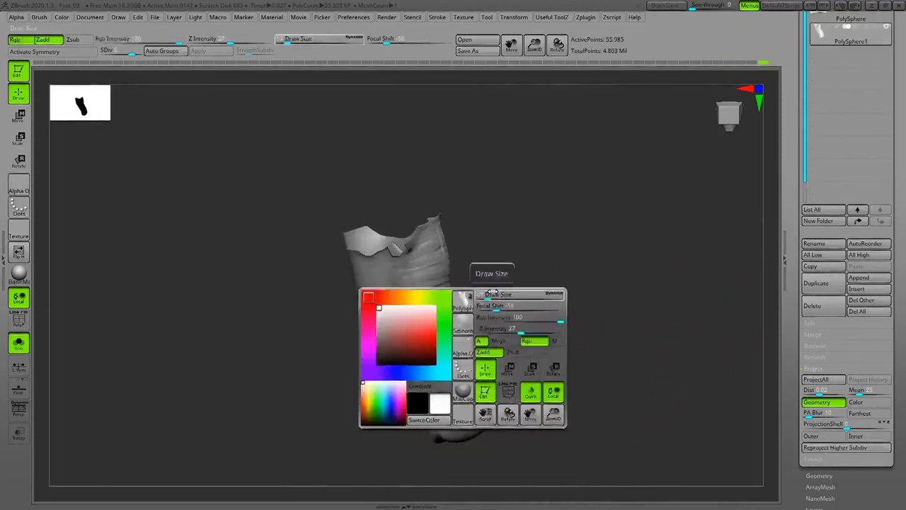
left_click_drag(491, 293, 488, 294)
left_click_drag(340, 262, 480, 300)
left_click_drag(457, 244, 479, 317)
mouse_move(439, 362)
left_mouse_down()
mouse_move(639, 366)
mouse_move(516, 409)
mouse_move(623, 392)
left_mouse_up()
key("space")
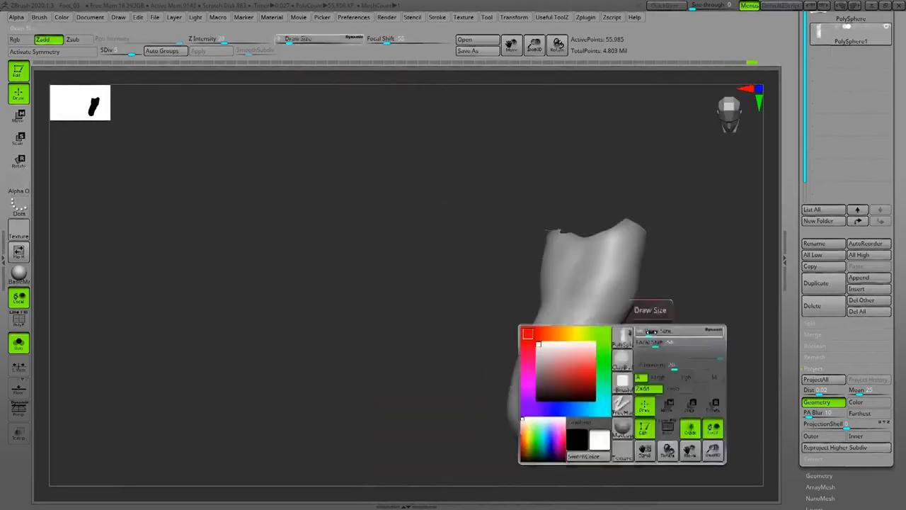
left_click_drag(655, 336, 646, 336)
mouse_move(637, 347)
left_mouse_down()
mouse_move(554, 356)
mouse_move(512, 327)
mouse_move(617, 321)
mouse_move(662, 388)
mouse_move(543, 370)
mouse_move(518, 431)
mouse_move(611, 408)
mouse_move(653, 442)
mouse_move(541, 404)
mouse_move(474, 405)
mouse_move(496, 396)
mouse_move(518, 364)
mouse_move(393, 388)
left_mouse_up()
Carve and refine the outline of the third toe's nail with DamStandard at the highest subdivision level.
key("d")
key("space")
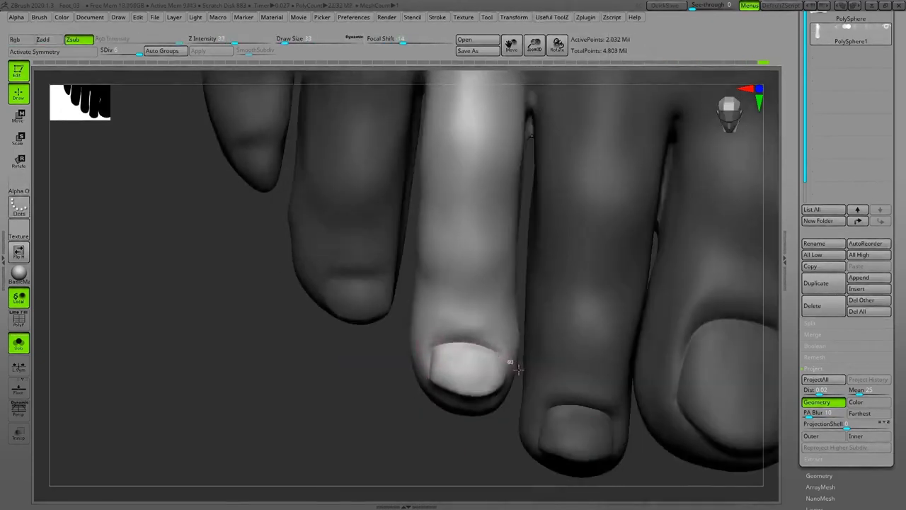
left_click_drag(519, 368, 441, 385)
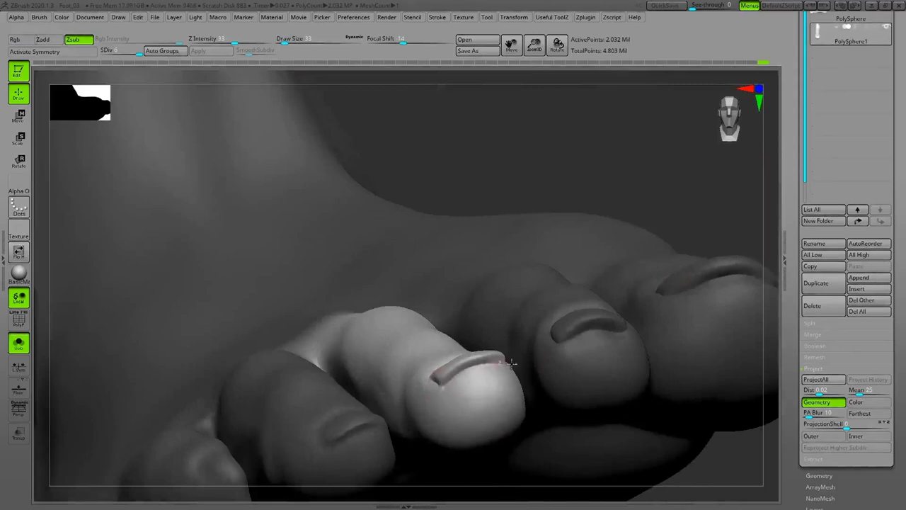
left_click_drag(511, 363, 680, 397)
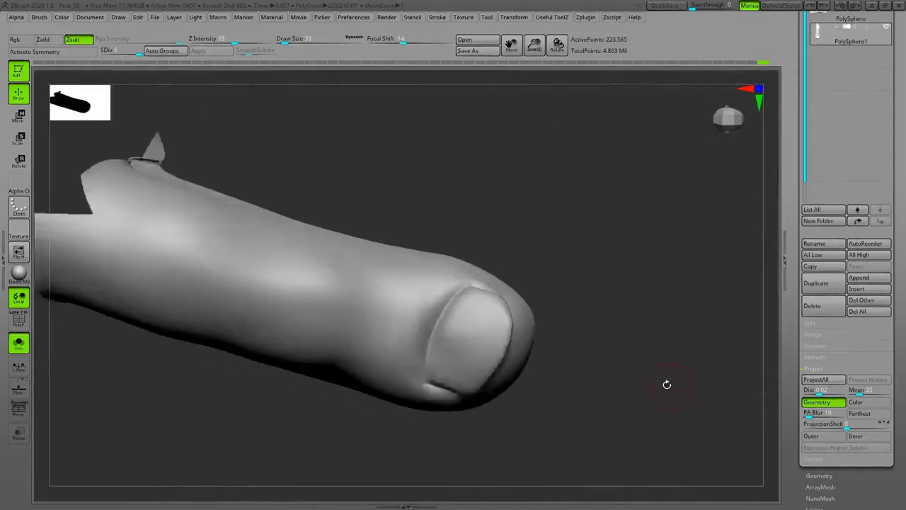
mouse_move(667, 384)
left_mouse_down()
mouse_move(637, 340)
mouse_move(655, 330)
mouse_move(576, 216)
mouse_move(609, 305)
left_mouse_up()
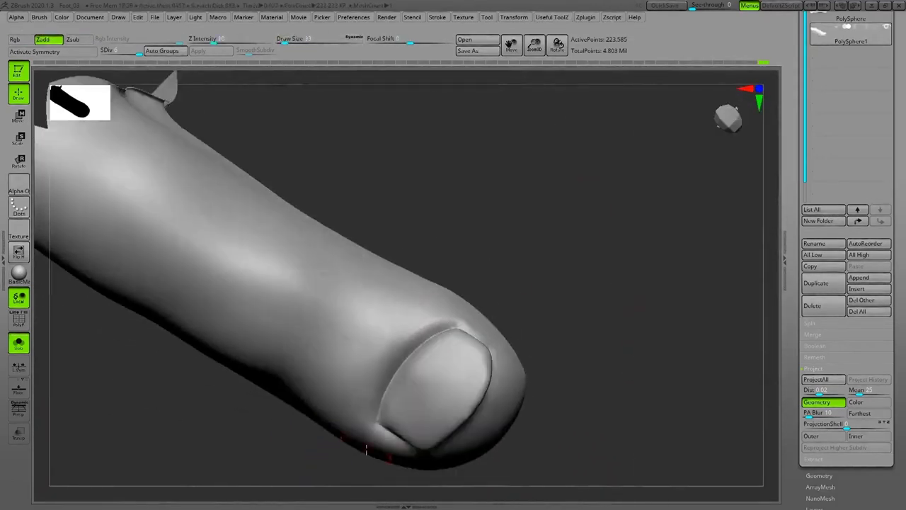
mouse_move(441, 296)
left_mouse_down()
mouse_move(309, 370)
mouse_move(711, 323)
mouse_move(637, 333)
left_mouse_up()
Reshape the third toe's tip and nail with the Move brush at subdivision level 4, varying the draw size.
key("shift+d")
key("shift+d")
key("space")
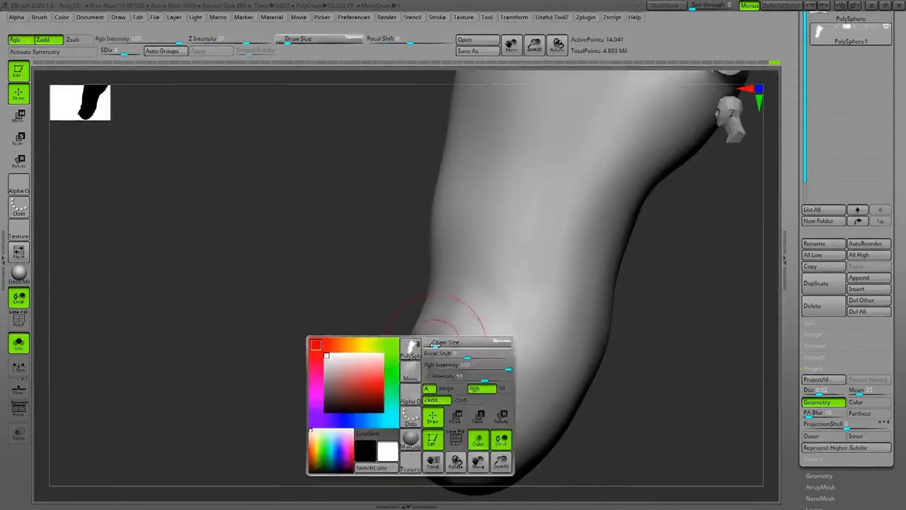
left_click_drag(465, 356, 453, 356)
mouse_move(423, 416)
left_mouse_down()
mouse_move(429, 388)
mouse_move(453, 383)
mouse_move(435, 399)
mouse_move(627, 323)
mouse_move(598, 349)
mouse_move(594, 369)
left_mouse_up()
key("space")
left_click_drag(405, 344, 418, 345)
mouse_move(496, 354)
left_mouse_down()
mouse_move(248, 425)
mouse_move(283, 386)
left_mouse_up()
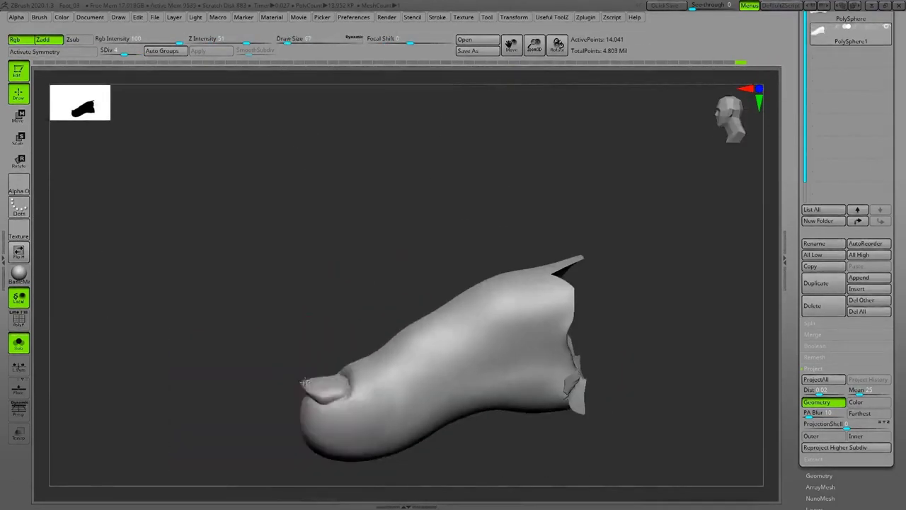
mouse_move(488, 312)
left_mouse_down()
mouse_move(656, 300)
mouse_move(717, 375)
mouse_move(684, 378)
mouse_move(633, 453)
mouse_move(436, 430)
mouse_move(553, 409)
left_mouse_up()
Build up and smooth the surface of the isolated fourth toe at subdivision level 5.
key("shift+d")
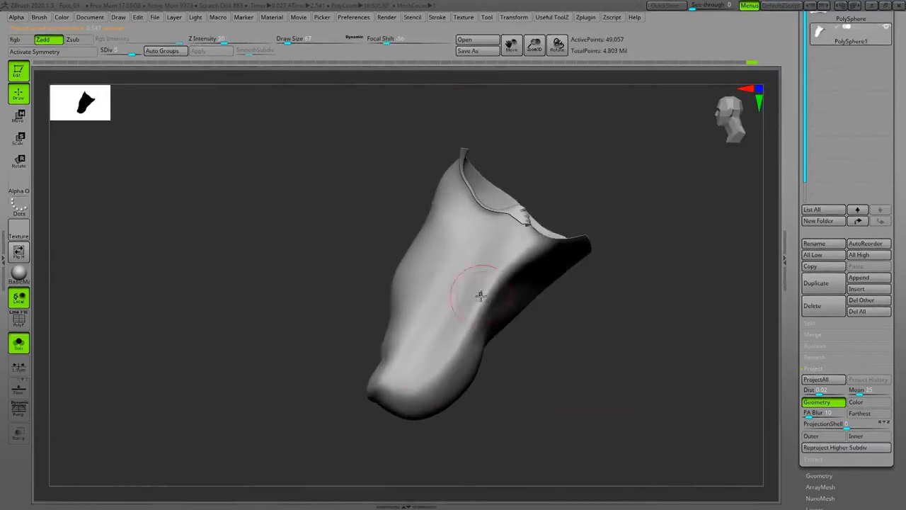
left_click_drag(584, 333, 698, 353)
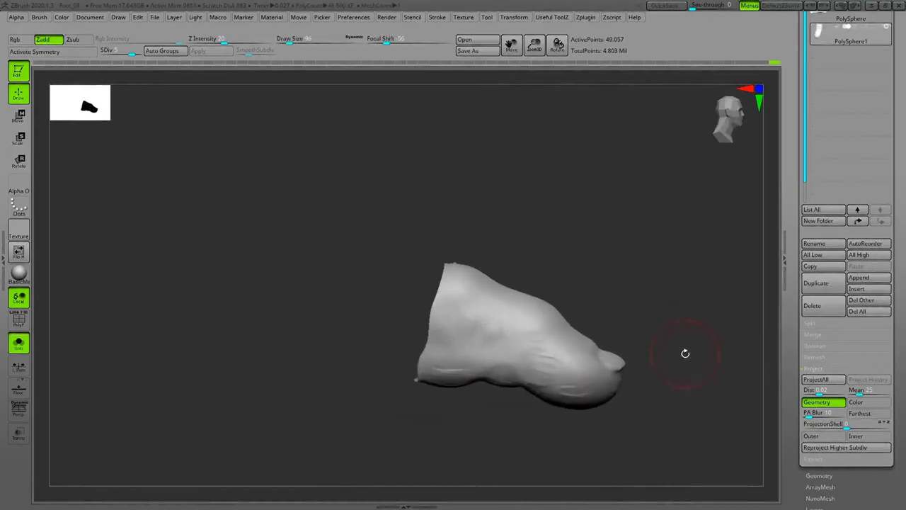
right_click(454, 387)
mouse_move(465, 385)
right_mouse_down()
mouse_move(464, 333)
mouse_move(457, 383)
right_mouse_up()
left_click_drag(473, 331, 459, 197)
key("ctrl+d")
Lower the foot to subdivision level 2 and adjust the unmasked fourth toe with the Move brush.
mouse_move(596, 281)
left_mouse_down()
mouse_move(415, 367)
mouse_move(453, 339)
mouse_move(684, 316)
mouse_move(572, 334)
mouse_move(653, 382)
left_mouse_up()
key("shift+d")
key("shift+d")
key("shift+d")
key("shift+d")
key("b")
key("m")
key("v")
key("space")
left_click(416, 320)
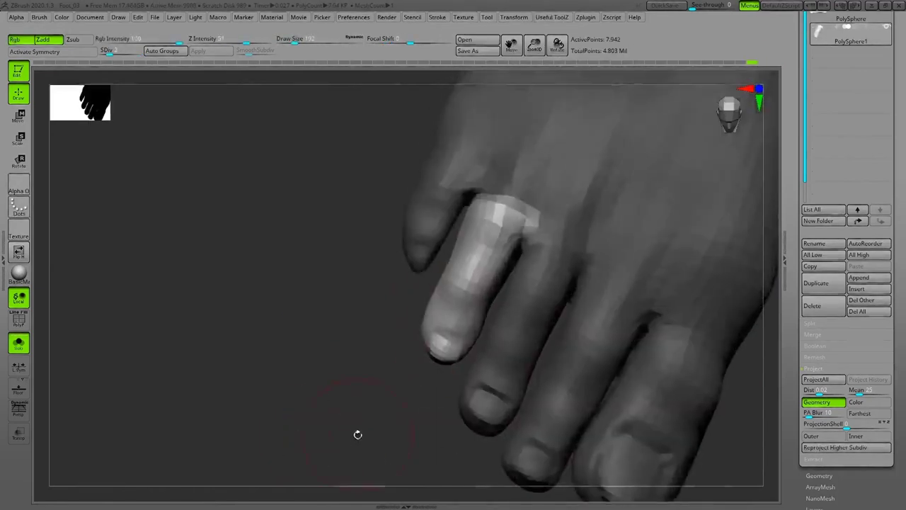
Adjust the placement of the unmasked third and fourth toes with the Move gizmo at subdivision level 2.
left_click_drag(356, 432, 708, 361)
key("w")
left_click_drag(425, 319, 697, 232)
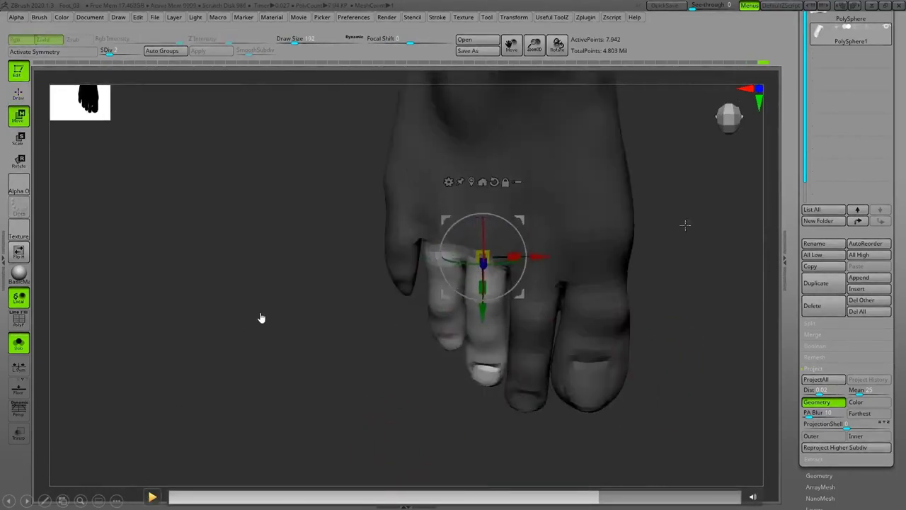
left_click(45, 501)
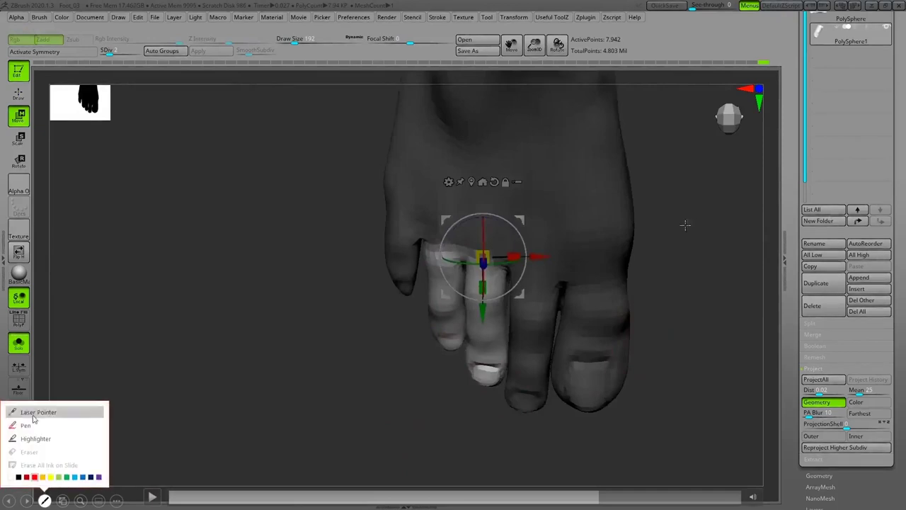
left_click(35, 425)
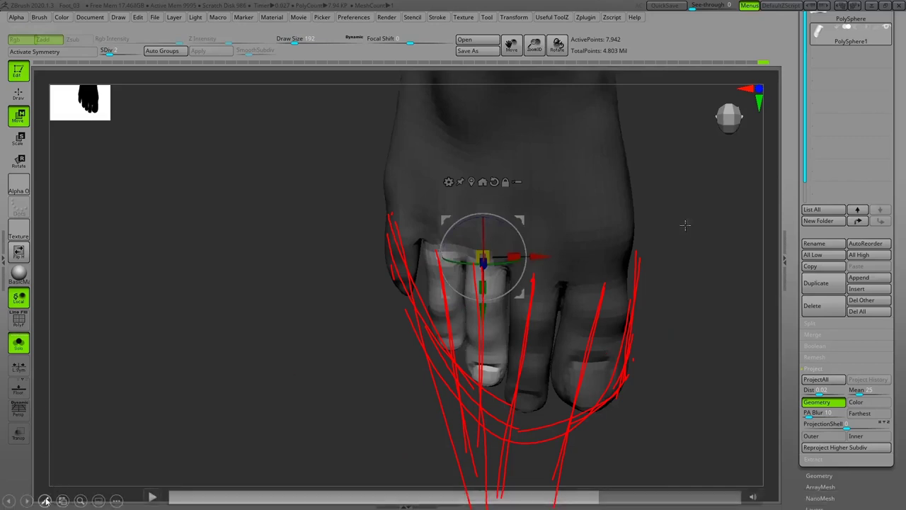
left_click(44, 500)
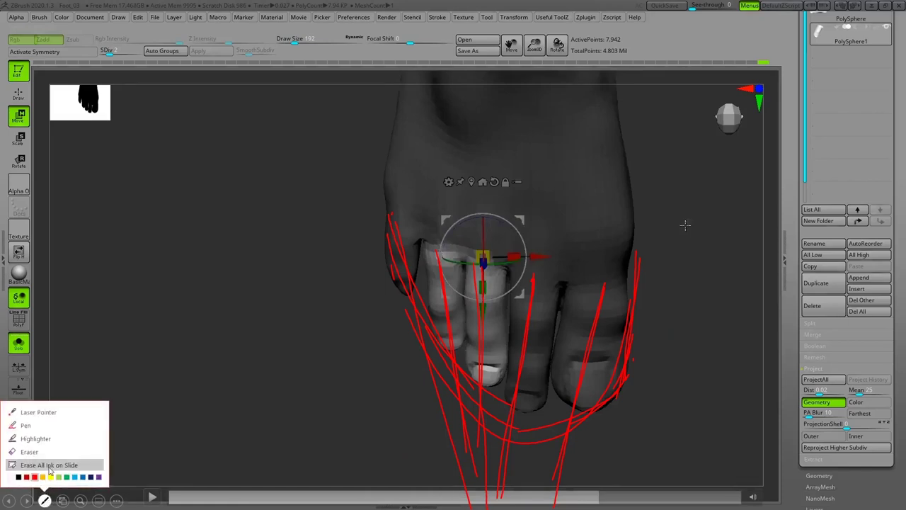
left_click(49, 465)
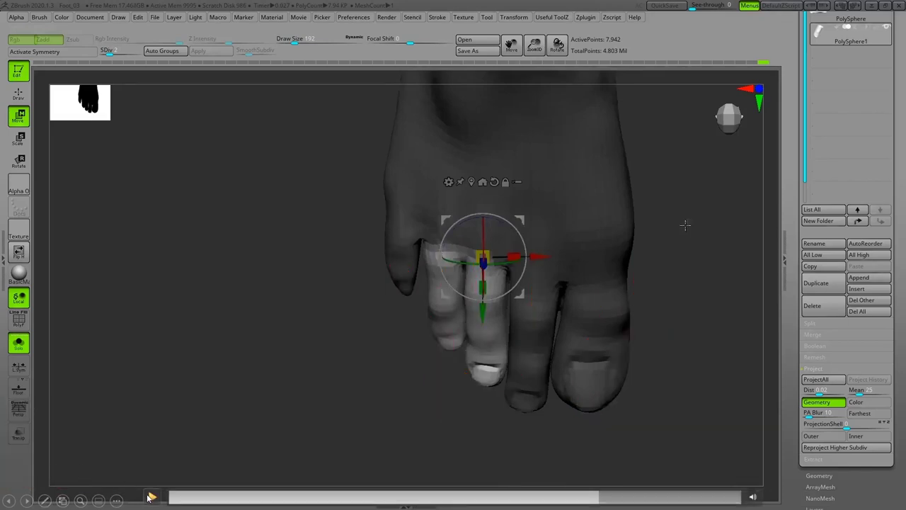
left_click(150, 497)
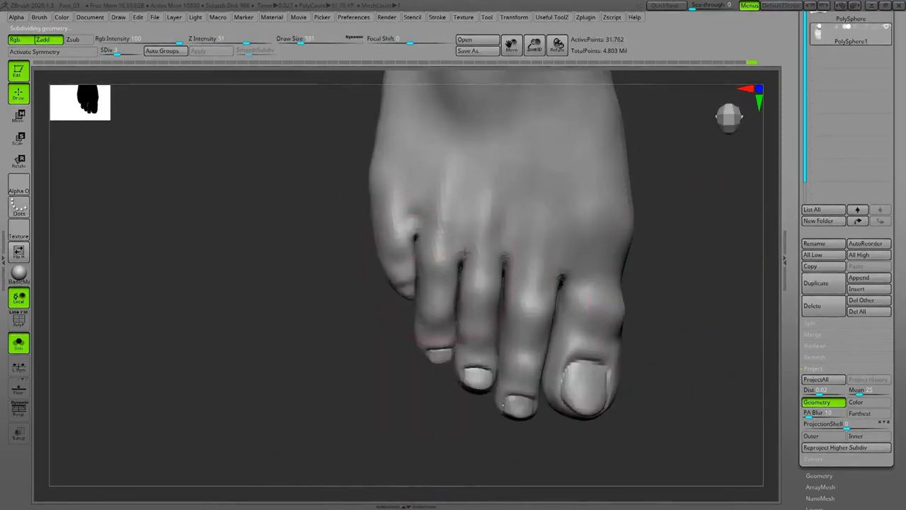
Isolate the little toe and build up its surface with ClayBuildup at subdivision level 5.
left_click_drag(706, 266, 676, 347)
key("ctrl+s")
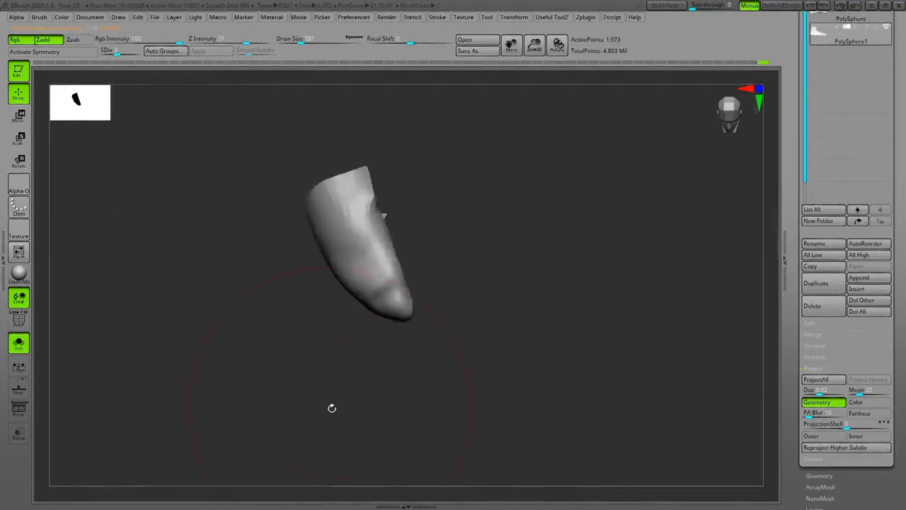
mouse_move(330, 406)
left_mouse_down()
mouse_move(576, 319)
mouse_move(483, 358)
mouse_move(533, 359)
mouse_move(583, 342)
left_mouse_up()
key("space")
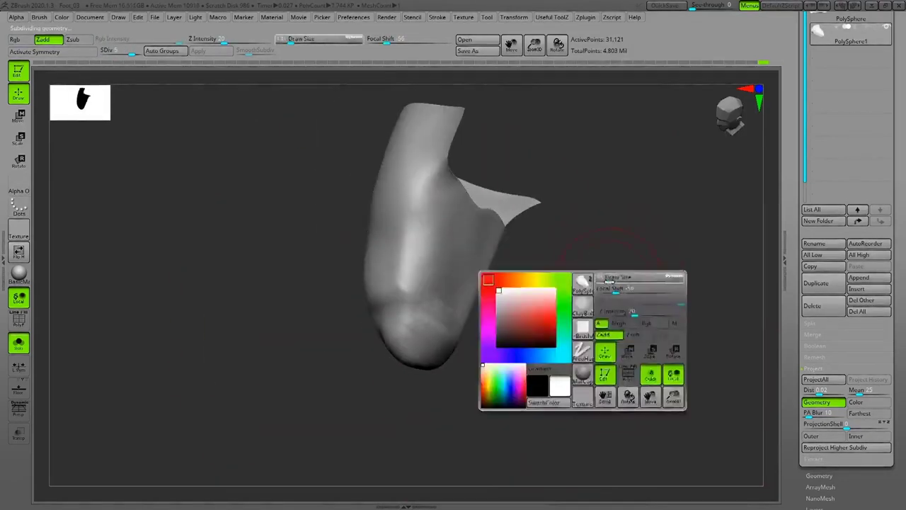
left_click_drag(616, 289, 612, 288)
left_click_drag(413, 283, 468, 263)
left_click_drag(666, 248, 621, 236)
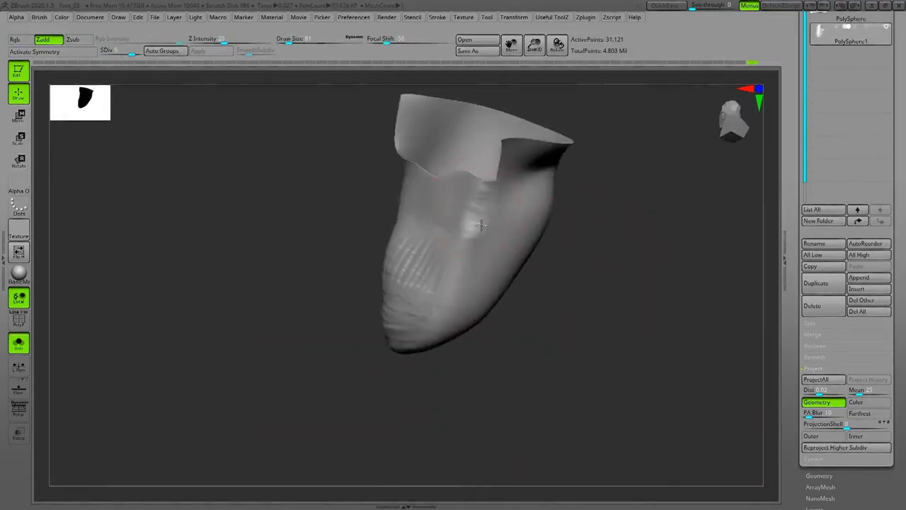
Add and smooth clay strokes along the underside, side and tip of the isolated little toe.
left_click_drag(481, 225, 598, 284)
left_click_drag(616, 276, 679, 244)
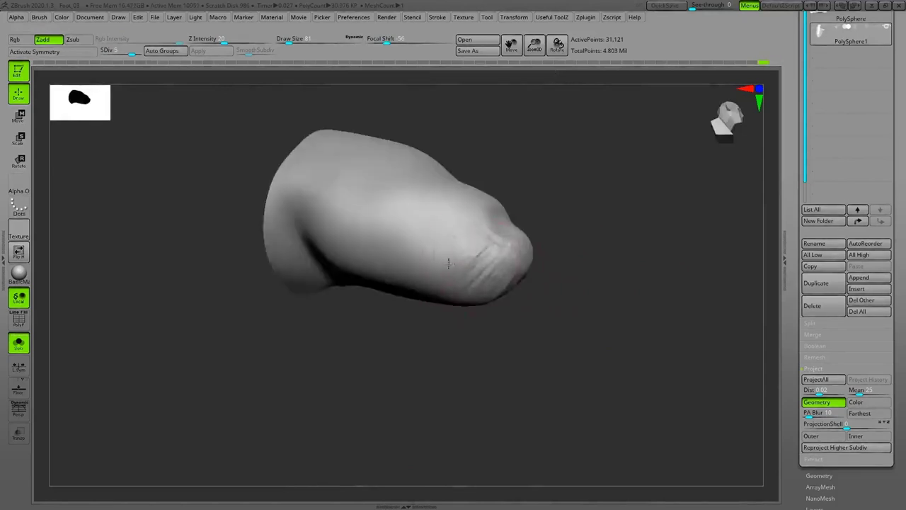
left_click_drag(449, 259, 504, 256)
mouse_move(637, 269)
left_mouse_down()
mouse_move(585, 283)
mouse_move(616, 310)
left_mouse_up()
mouse_move(616, 309)
right_mouse_down()
mouse_move(342, 288)
mouse_move(360, 298)
mouse_move(491, 201)
mouse_move(520, 193)
mouse_move(606, 264)
mouse_move(613, 315)
mouse_move(646, 298)
mouse_move(625, 224)
mouse_move(382, 251)
mouse_move(423, 247)
mouse_move(415, 249)
right_mouse_up()
mouse_move(369, 207)
right_mouse_down()
mouse_move(597, 208)
mouse_move(411, 248)
mouse_move(397, 262)
mouse_move(395, 280)
mouse_move(560, 283)
mouse_move(466, 288)
right_mouse_up()
mouse_move(526, 304)
right_mouse_down()
mouse_move(461, 320)
mouse_move(671, 290)
mouse_move(712, 271)
mouse_move(512, 343)
mouse_move(471, 310)
mouse_move(684, 210)
mouse_move(650, 328)
mouse_move(609, 355)
right_mouse_up()
key("d")
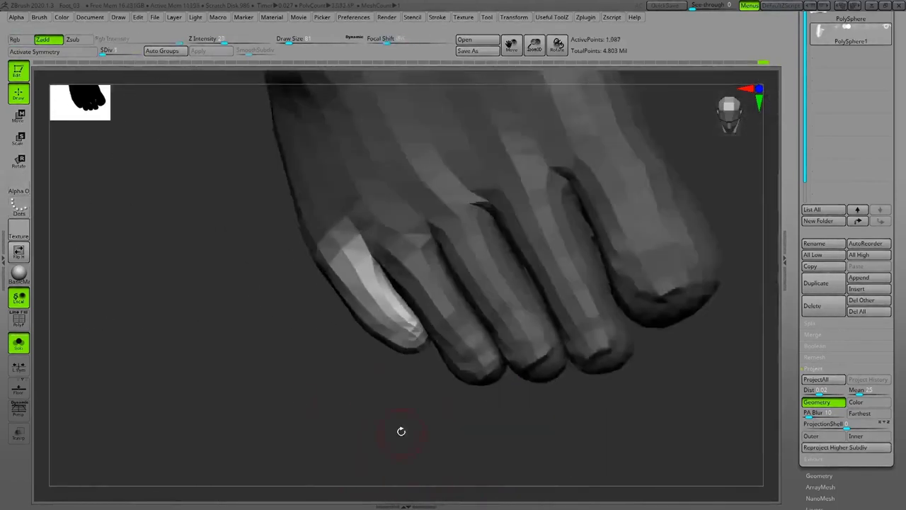
Refine the underside pad of the isolated toe at subdivision level 5 with a draw size of 113.
key("space")
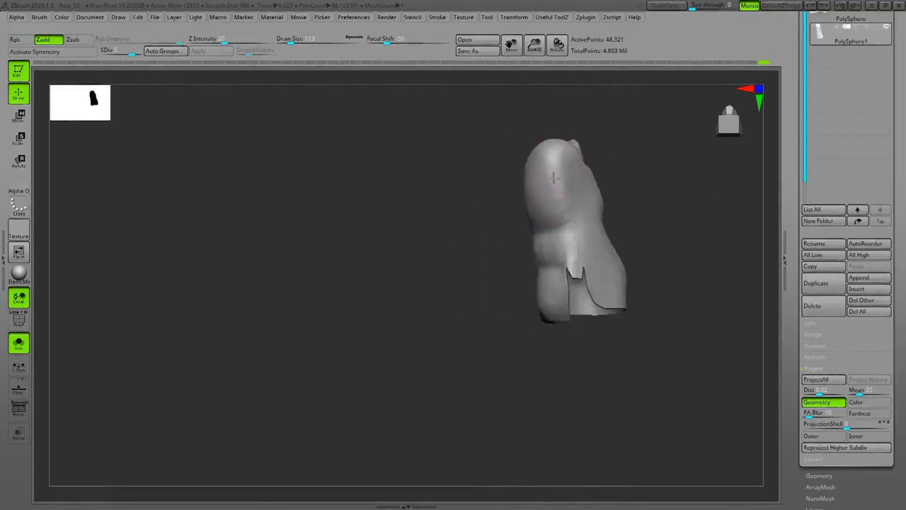
mouse_move(679, 234)
left_mouse_down()
mouse_move(708, 196)
mouse_move(669, 195)
left_mouse_up()
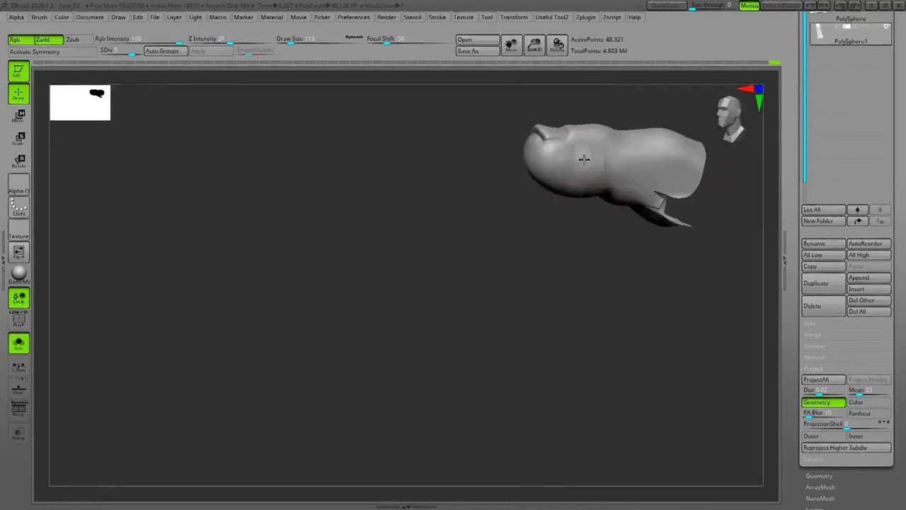
left_click_drag(679, 136, 562, 182)
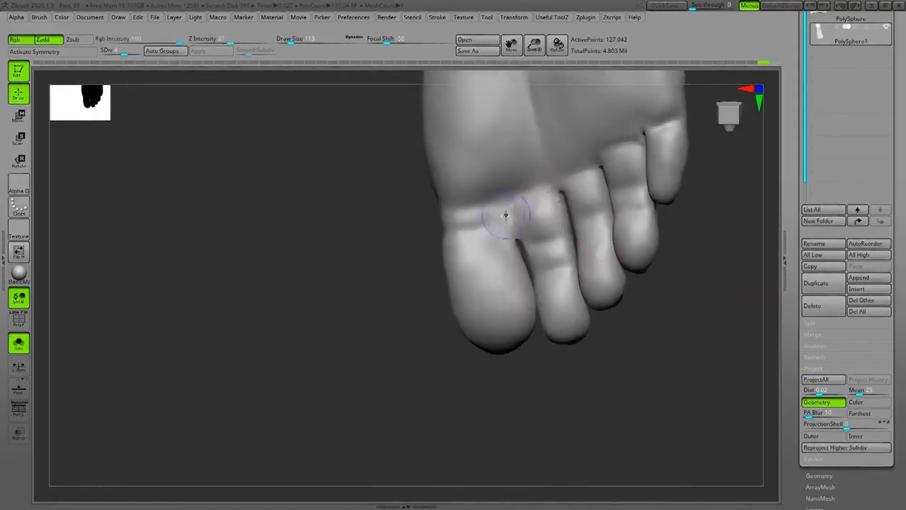
Build up the undersides of the toes on the whole foot at subdivision level 4.
mouse_move(582, 184)
right_mouse_down()
mouse_move(539, 234)
mouse_move(595, 219)
right_mouse_up()
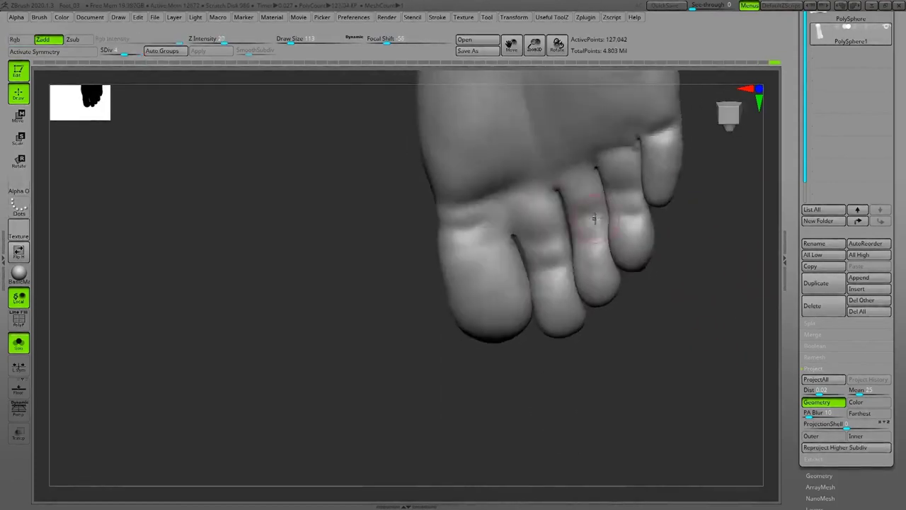
mouse_move(715, 202)
right_mouse_down()
mouse_move(744, 198)
mouse_move(736, 210)
right_mouse_up()
mouse_move(717, 261)
left_mouse_down()
mouse_move(739, 264)
mouse_move(702, 256)
left_mouse_up()
right_click_drag(522, 248, 542, 245)
left_click_drag(690, 261, 712, 262)
Raise the foot to subdivision level 5 and refine the creases at the base of the toes on the sole.
key("d")
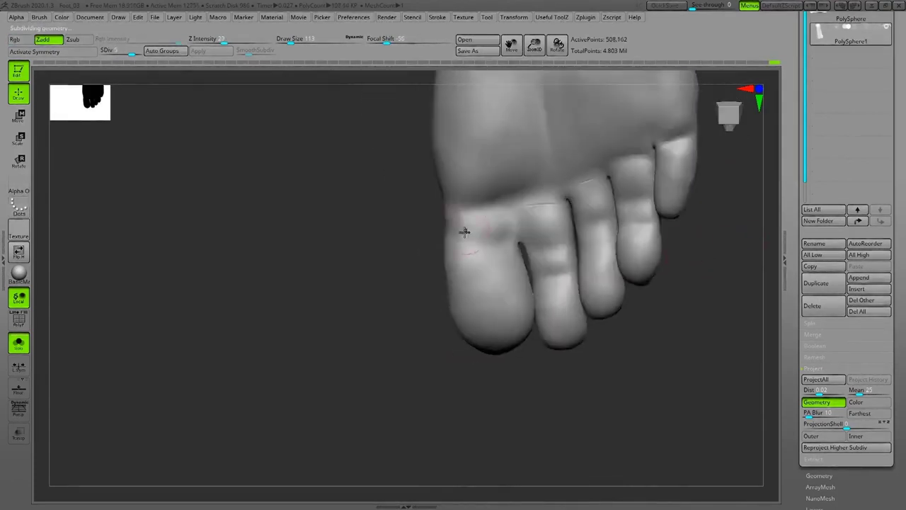
mouse_move(502, 227)
right_mouse_down()
mouse_move(501, 277)
mouse_move(720, 316)
mouse_move(505, 283)
mouse_move(501, 218)
right_mouse_up()
right_click_drag(495, 261, 543, 228)
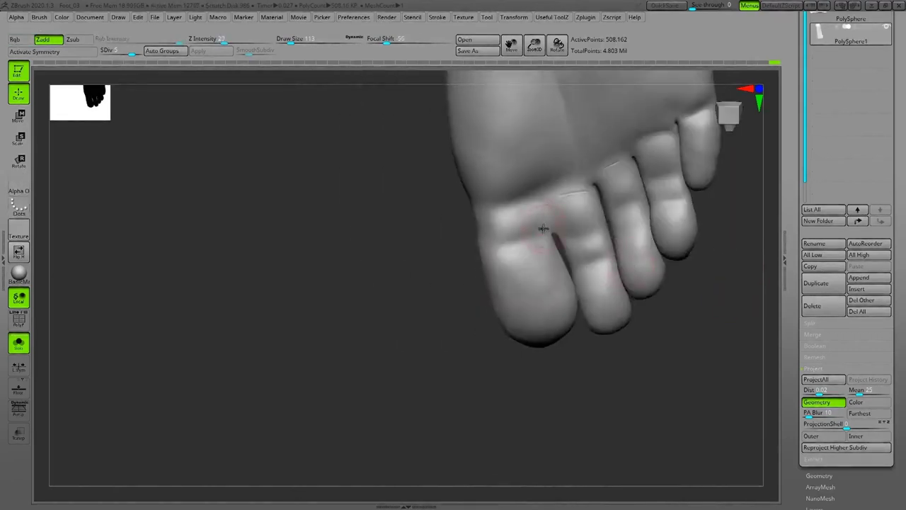
right_click_drag(590, 187, 493, 221)
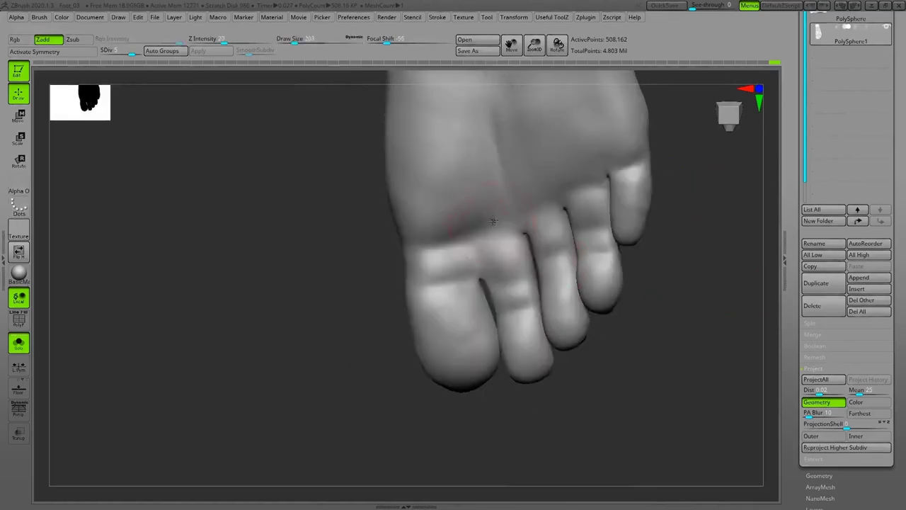
Build up and smooth the ball of the foot behind the big and second toes.
right_click_drag(480, 190, 526, 242)
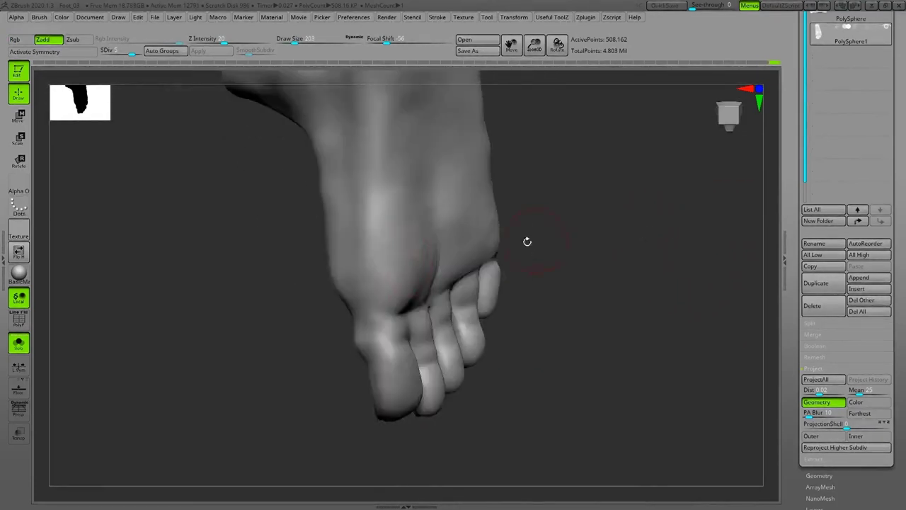
right_click_drag(424, 278, 415, 253)
right_click_drag(394, 290, 439, 312)
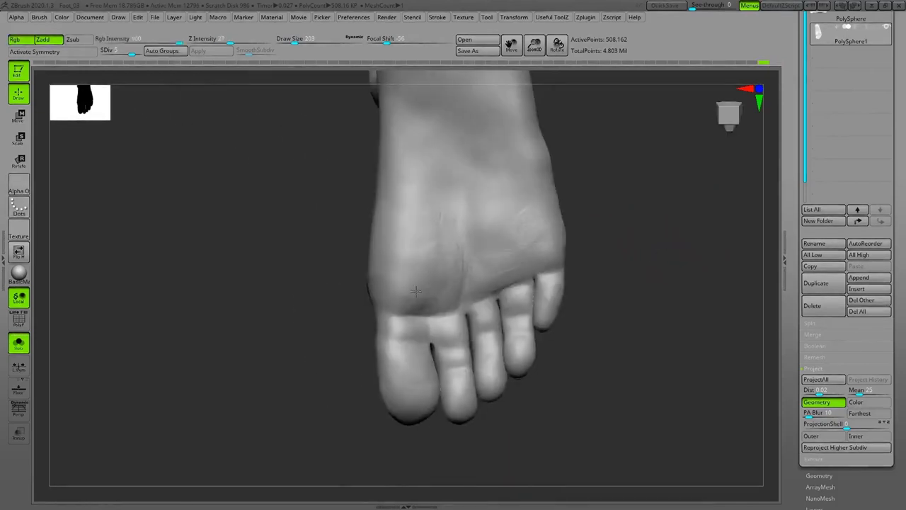
key("space")
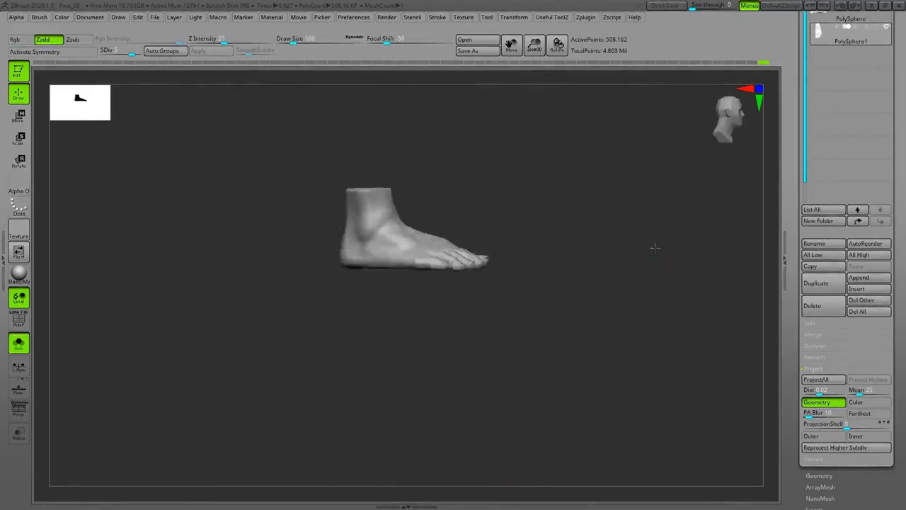
Adjust the overall shape of the heel and sole with the Move brush at subdivision level 2.
right_click_drag(654, 247, 684, 69, "alt")
key("space")
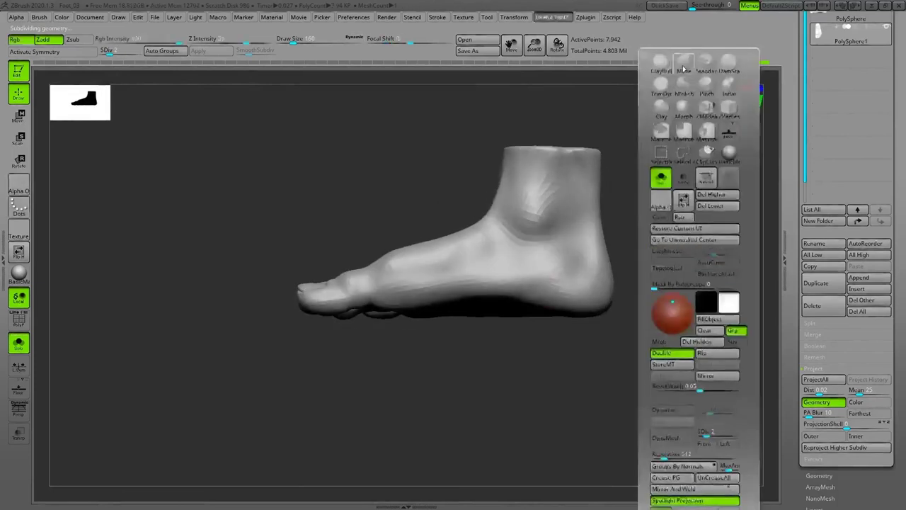
left_click(683, 68)
mouse_move(694, 295)
right_mouse_down()
mouse_move(658, 301)
mouse_move(682, 263)
mouse_move(649, 275)
right_mouse_up()
mouse_move(687, 216)
right_mouse_down()
mouse_move(692, 239)
mouse_move(673, 300)
mouse_move(655, 279)
right_mouse_up()
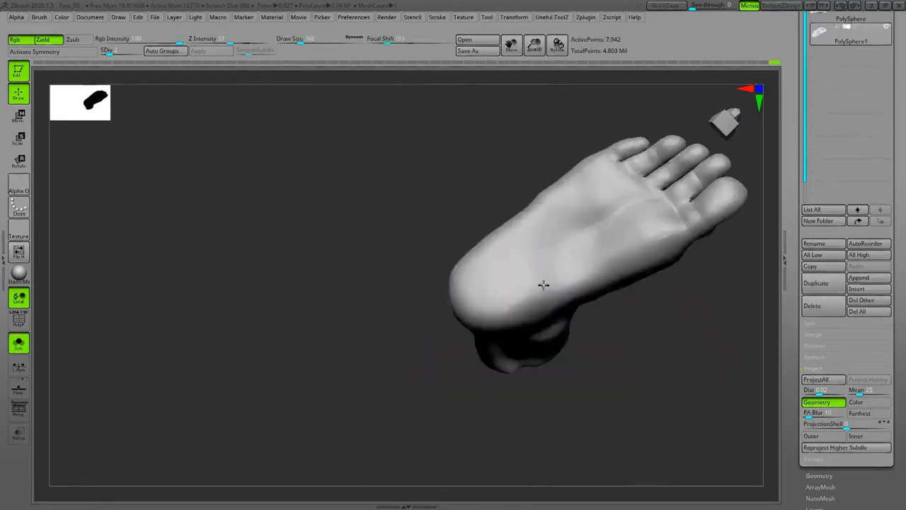
right_click_drag(543, 285, 658, 407)
right_click_drag(680, 318, 673, 361, "ctrl")
Touch up the foot's surface while stepping through the subdivision levels, finishing at level 6.
key("d")
key("d")
key("d")
key("d")
mouse_move(391, 298)
right_mouse_down("ctrl")
mouse_move(657, 269)
mouse_move(377, 286)
mouse_move(486, 257)
mouse_move(560, 214)
mouse_move(678, 252)
mouse_move(668, 292)
mouse_move(590, 344)
right_mouse_up("ctrl")
key("shift+d")
key("shift+d")
key("d")
key("d")
Append a Cube3D subtool, select it and turn off Solo so it shows together with the foot.
left_click_drag(890, 232, 889, 275)
left_click(859, 320)
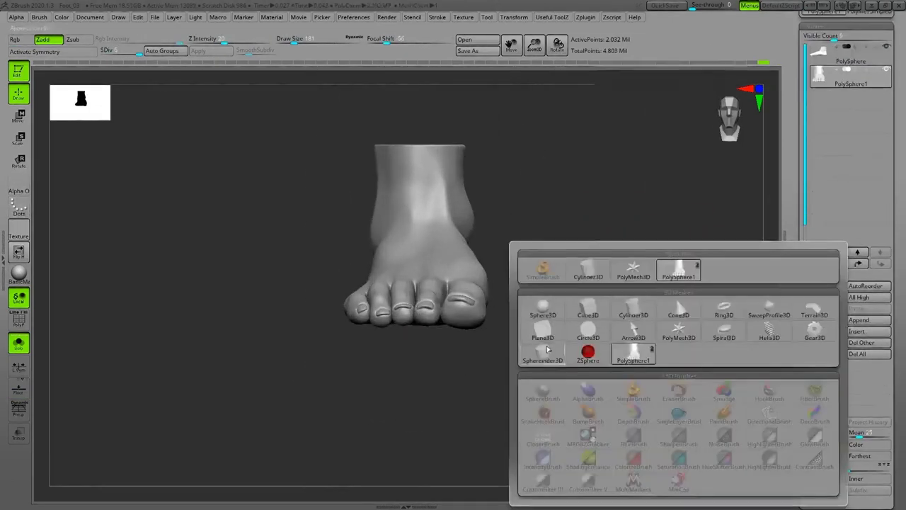
left_click(590, 313)
left_click(843, 102)
left_click(18, 343)
Flatten and widen the cube into a thin floor plane and position it directly under the foot with the gizmo.
key("w")
right_click_drag(481, 260, 576, 287, "shift")
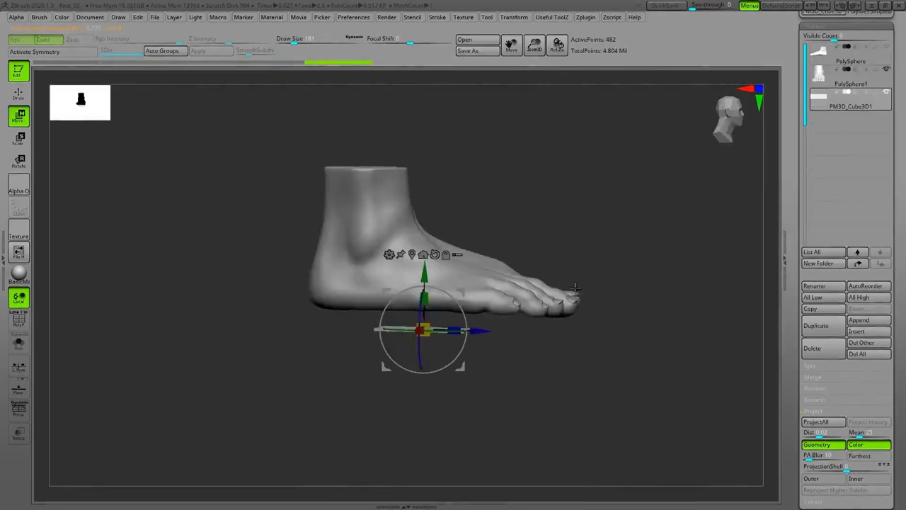
left_click_drag(425, 298, 425, 309)
right_click_drag(524, 354, 489, 383)
left_click_drag(425, 301, 687, 148, "alt")
right_click_drag(687, 148, 609, 153, "shift")
right_click_drag(609, 152, 595, 234, "ctrl")
left_click_drag(423, 240, 423, 244)
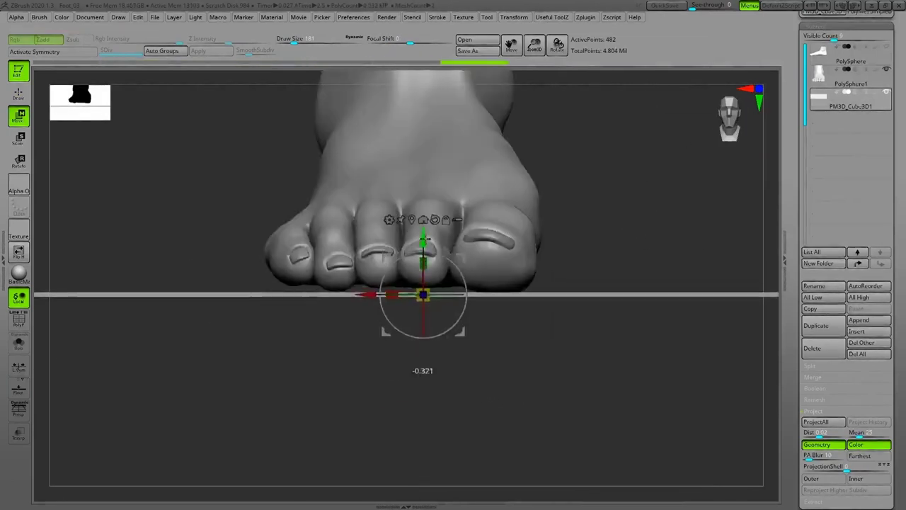
Select the foot subtool, lower it to subdivision level 1 and mask the second and third toes.
key("q")
mouse_move(566, 213)
right_mouse_down("shift")
mouse_move(700, 196)
mouse_move(623, 194)
right_mouse_up("shift")
key("f")
key("w")
key("q")
right_click_drag(623, 195, 694, 219, "ctrl")
left_click(439, 266, "alt")
key("shift+d")
key("shift+d")
key("shift+d")
key("shift+d")
key("shift+d")
left_click_drag(439, 273, 427, 262)
left_click(388, 261, "ctrl+shift")
Mask everything except the big toe and level its underside with the floor plane using the Move brush.
left_click(704, 219, "ctrl")
left_click(704, 218, "ctrl+shift")
left_click(704, 219, "ctrl")
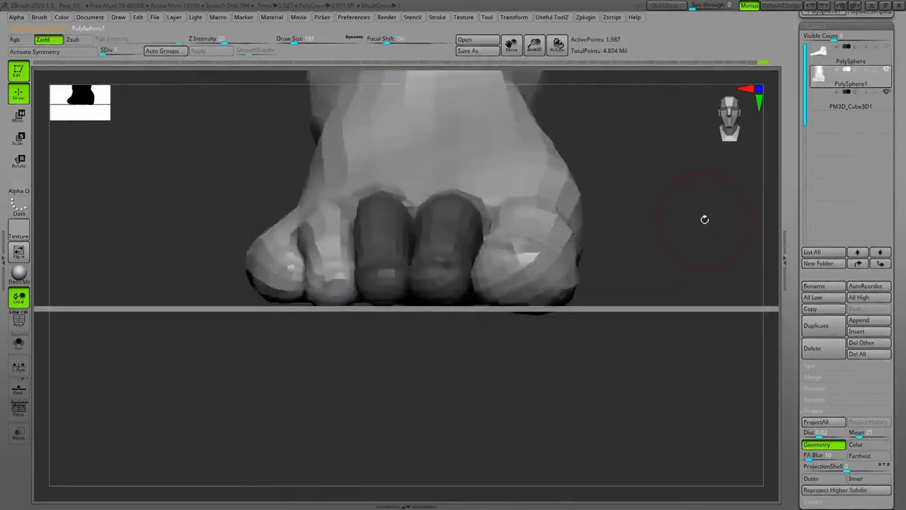
left_click(704, 219, "ctrl")
key("b")
key("m")
key("v")
left_click_drag(672, 211, 690, 230, "ctrl")
left_click(527, 258, "ctrl+shift")
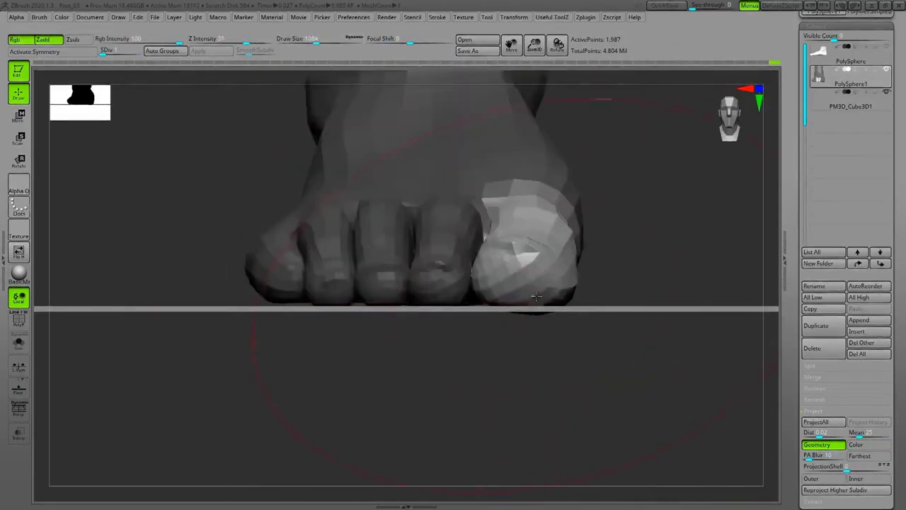
left_click_drag(498, 291, 505, 287)
right_click_drag(672, 354, 602, 354, "shift")
left_click_drag(597, 299, 597, 292)
Align the sole, heel and toe undersides with the floor plane from both sides using the Move brush at subdivision level 1.
right_click_drag(453, 368, 524, 369, "shift")
left_click_drag(665, 376, 687, 396, "ctrl")
mouse_move(524, 396)
right_mouse_down("shift")
mouse_move(444, 411)
mouse_move(444, 386)
right_mouse_up("shift")
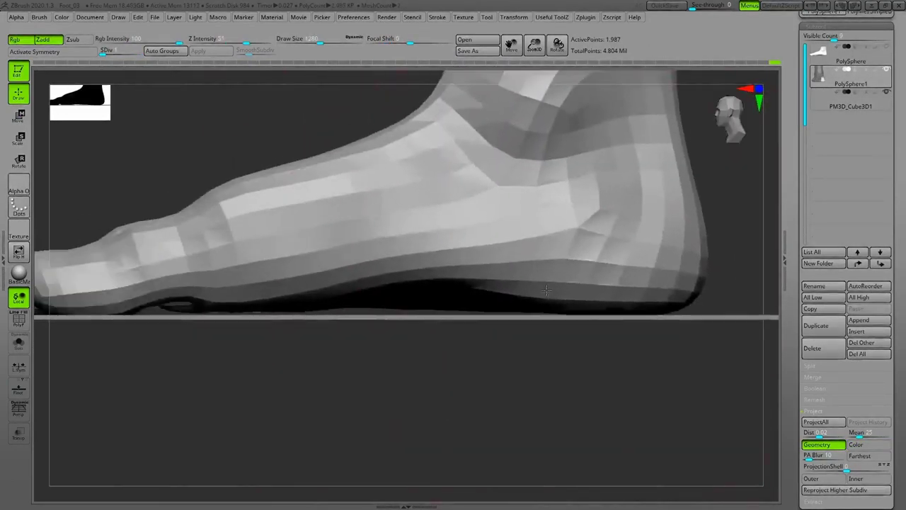
right_click_drag(601, 389, 433, 374, "shift")
key("space")
left_click_drag(489, 314, 468, 310)
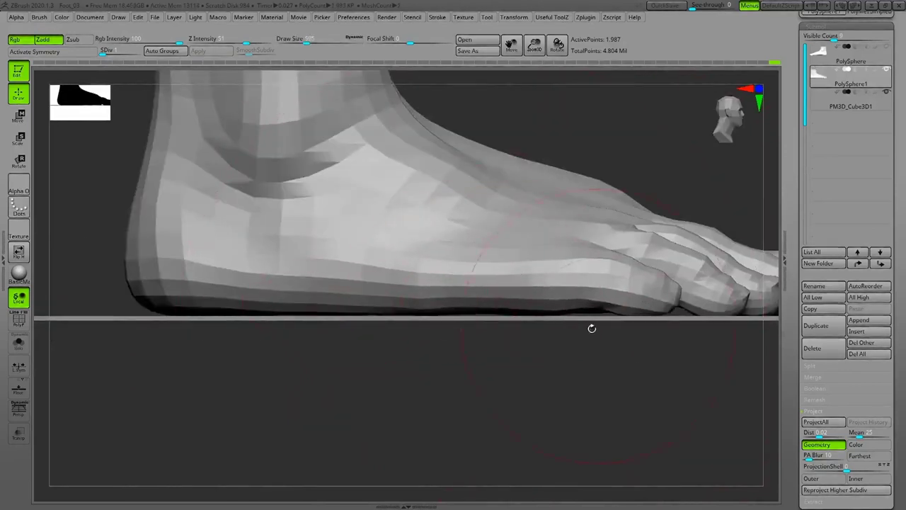
right_click_drag(575, 312, 388, 290)
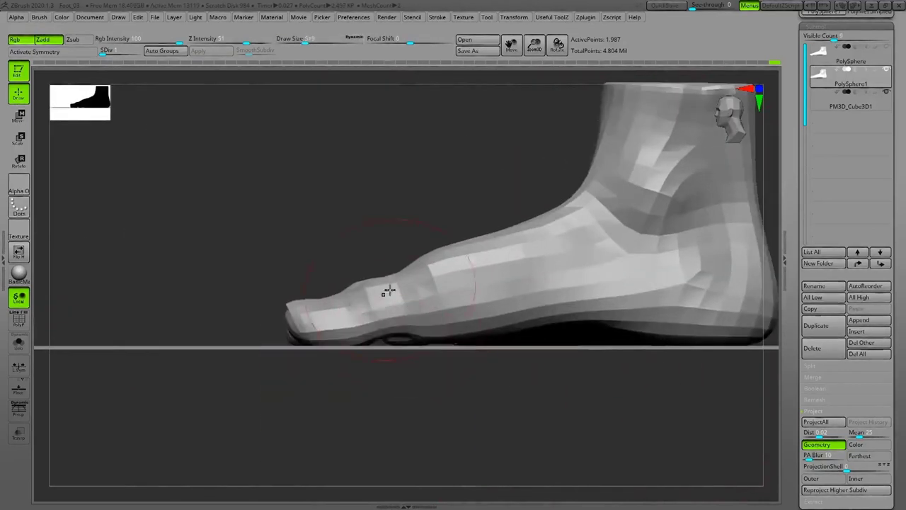
right_click_drag(736, 376, 599, 376, "alt")
right_click_drag(671, 376, 672, 312, "ctrl")
right_click_drag(566, 386, 633, 388, "shift")
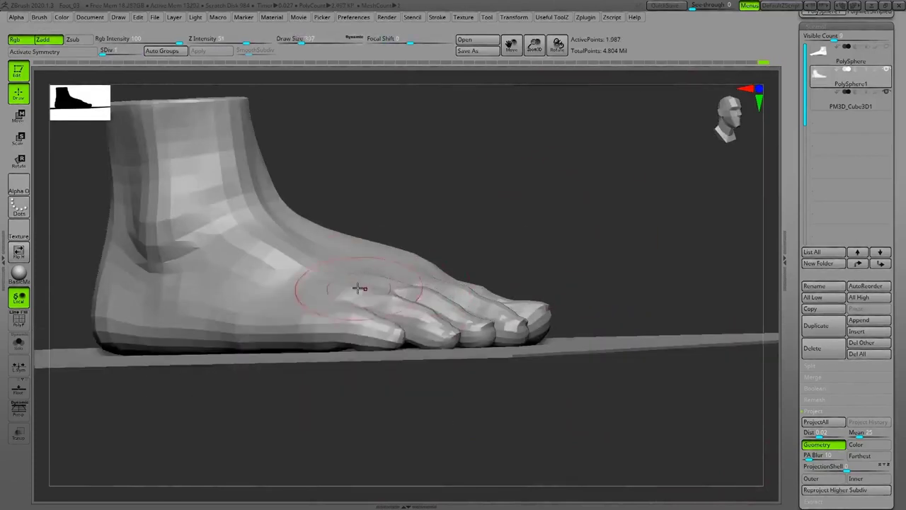
Build up the forms around the inner ankle, instep and arch at subdivision level 6 with a draw size of 279.
right_click_drag(361, 287, 440, 289, "shift")
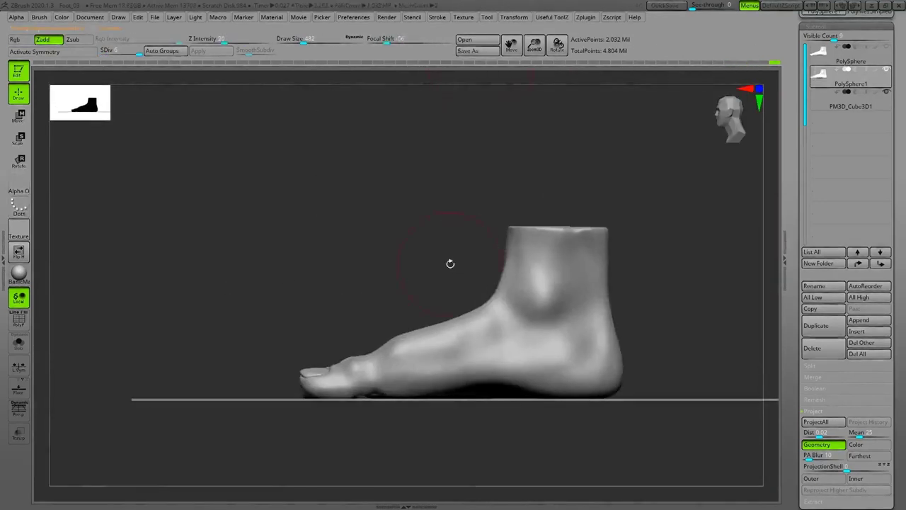
left_click_drag(450, 263, 480, 362)
left_click_drag(613, 257, 670, 270)
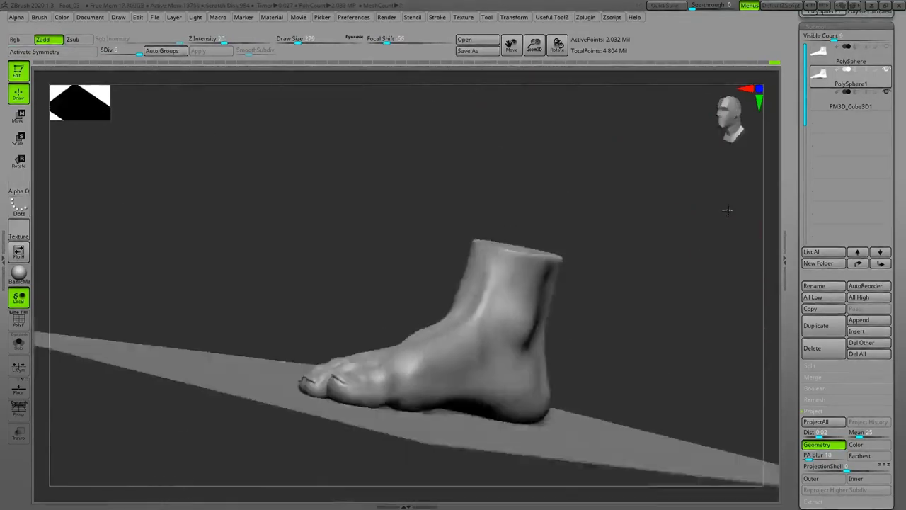
left_click_drag(460, 368, 504, 327)
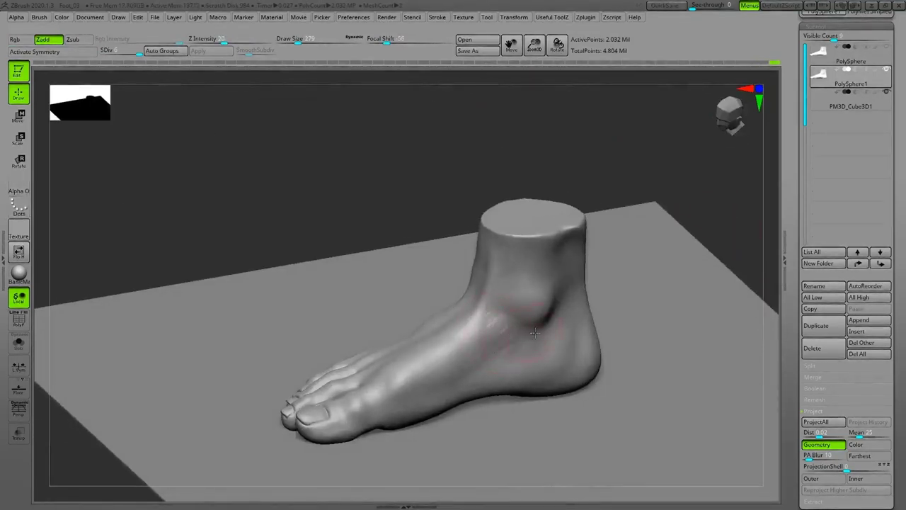
right_click_drag(504, 328, 486, 341)
mouse_move(486, 341)
left_mouse_down("shift")
mouse_move(499, 321)
mouse_move(517, 326)
mouse_move(712, 264)
mouse_move(698, 265)
mouse_move(698, 248)
mouse_move(513, 388)
left_mouse_up("shift")
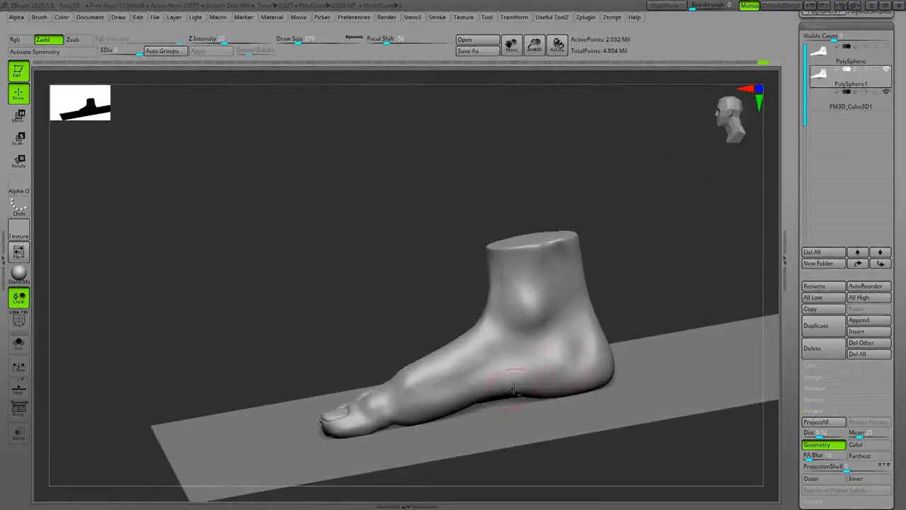
Smooth the inner foot below the ankle at subdivision level 5 and refine the outer ankle at level 6.
right_click_drag(558, 373, 674, 234)
key("d")
key("f")
key("f")
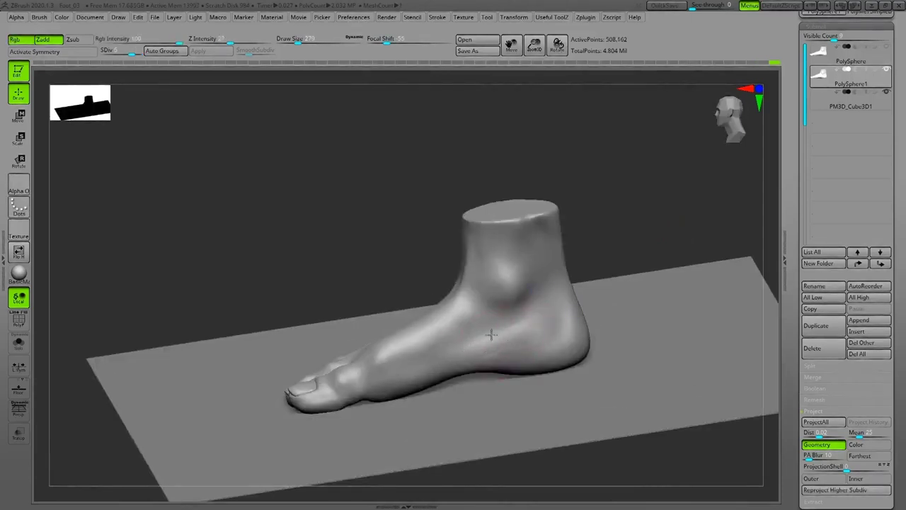
right_click_drag(491, 334, 659, 382)
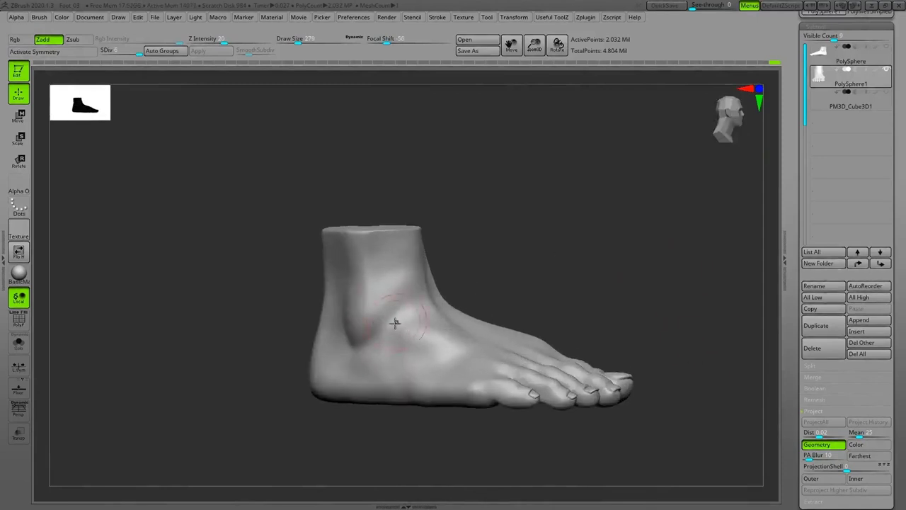
right_click_drag(671, 247, 418, 321)
Arrange front, three-quarter and outer side snapshots of the foot side by side on the canvas.
right_click_drag(641, 368, 658, 291, "ctrl")
right_click_drag(659, 291, 639, 293)
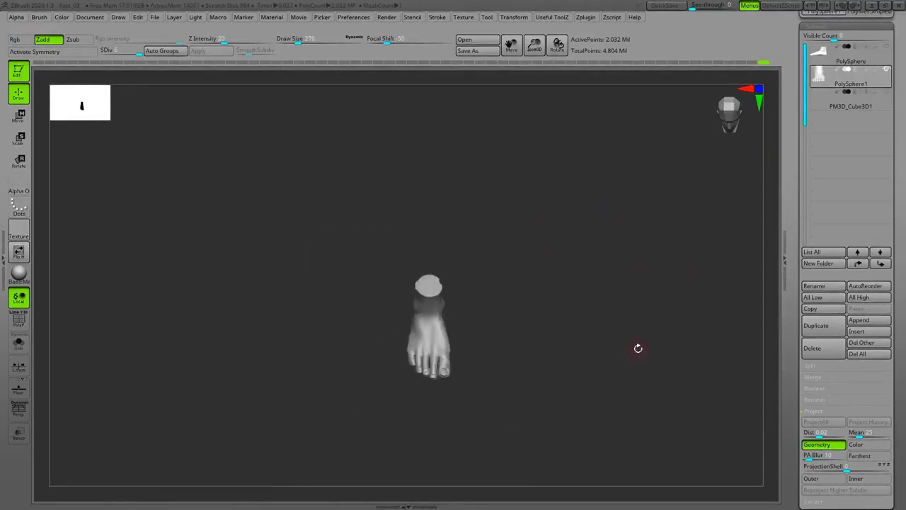
right_click_drag(638, 348, 630, 396, "ctrl")
right_click_drag(615, 305, 591, 291)
right_click_drag(602, 361, 667, 352)
right_click_drag(667, 351, 489, 334, "ctrl")
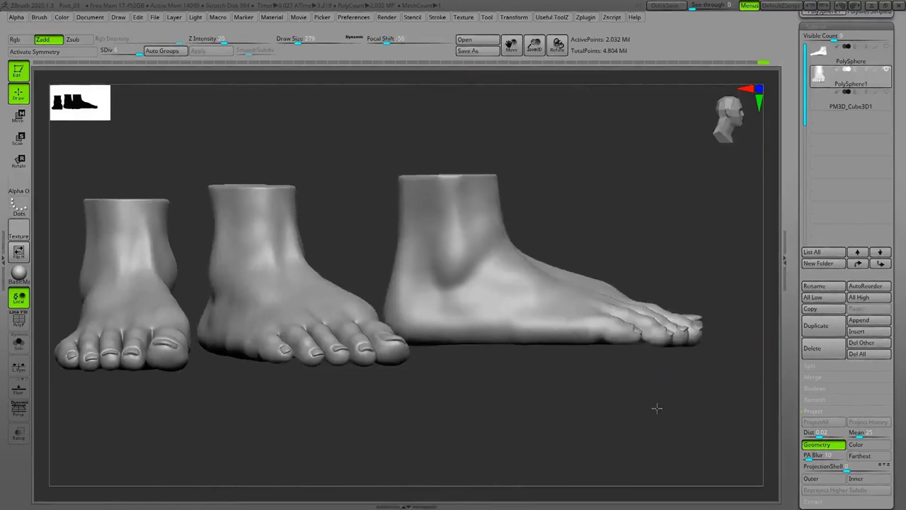